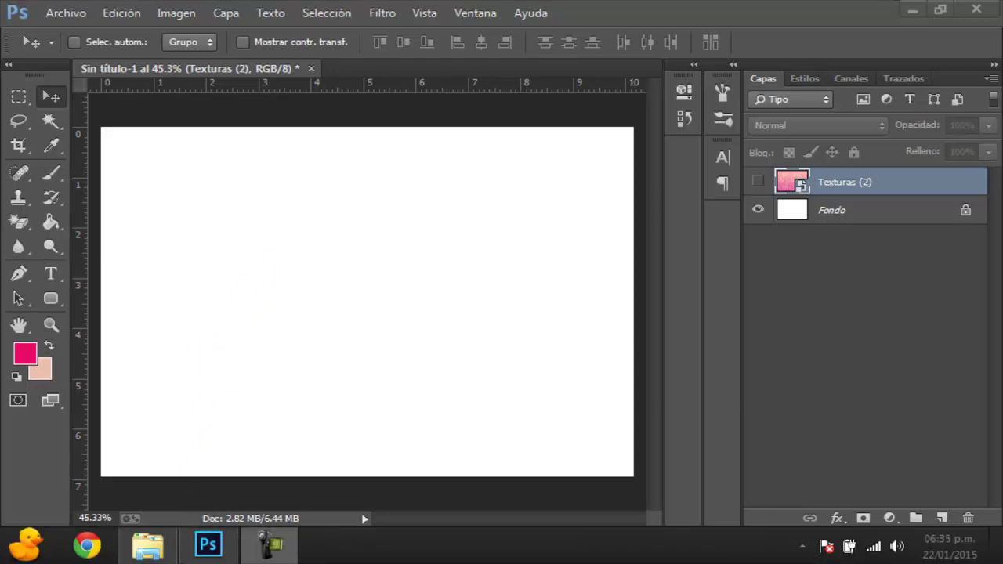
- Open the Texturas & Bases folder from the San Valentin resources window
click(145, 546)
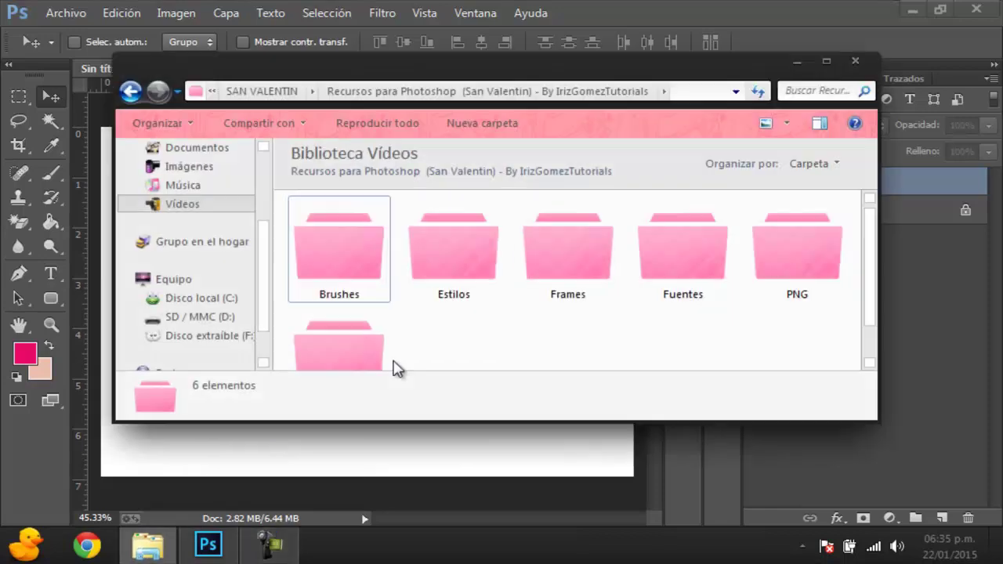
drag(550, 80, 570, 100)
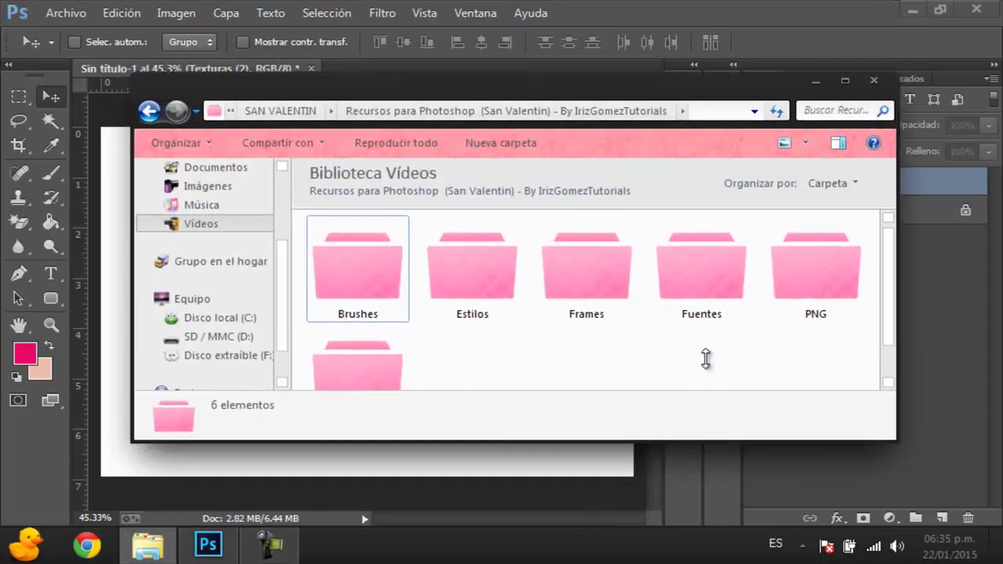
scroll(582, 351, down, 1)
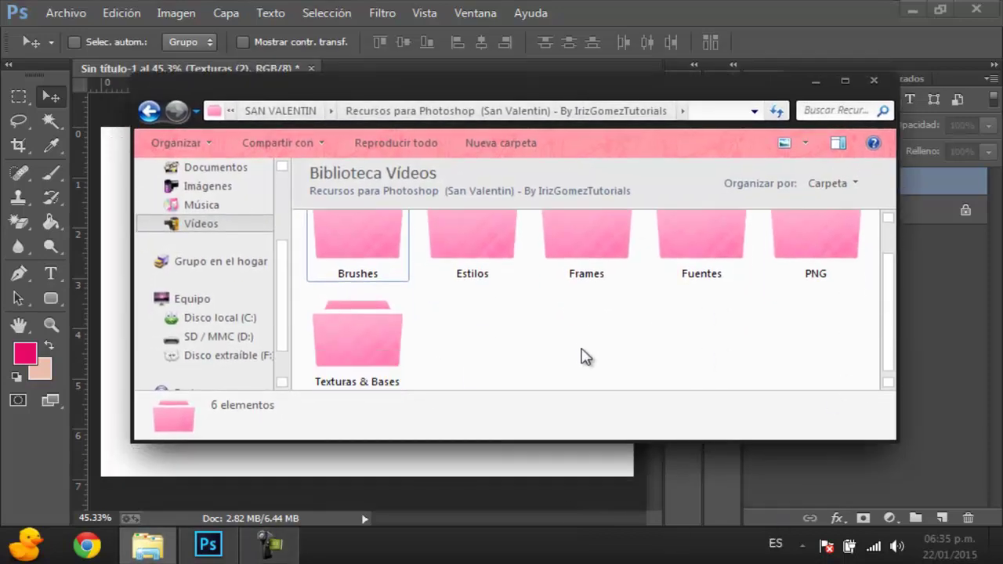
click(384, 373)
mouse_move(357, 335)
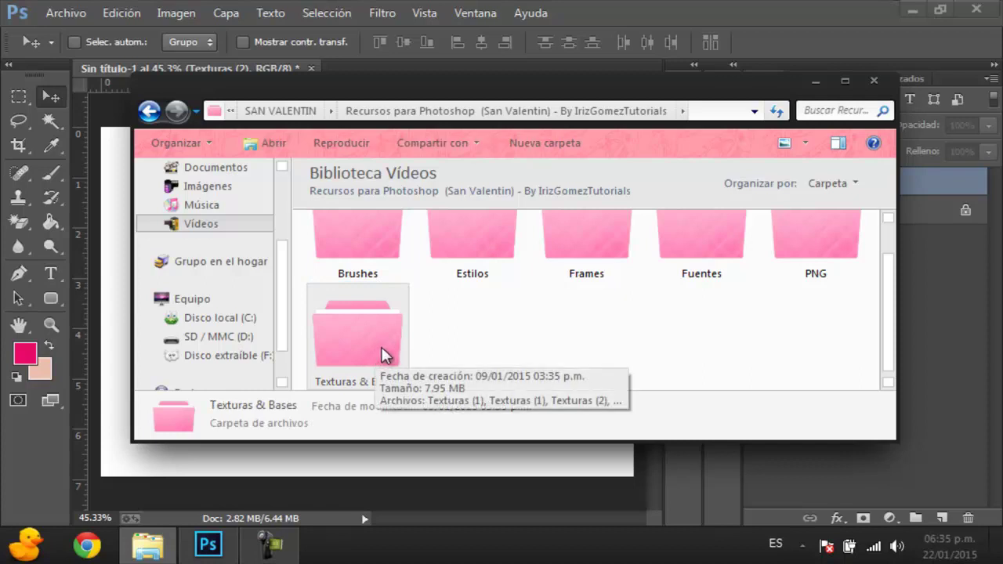
double_click(382, 345)
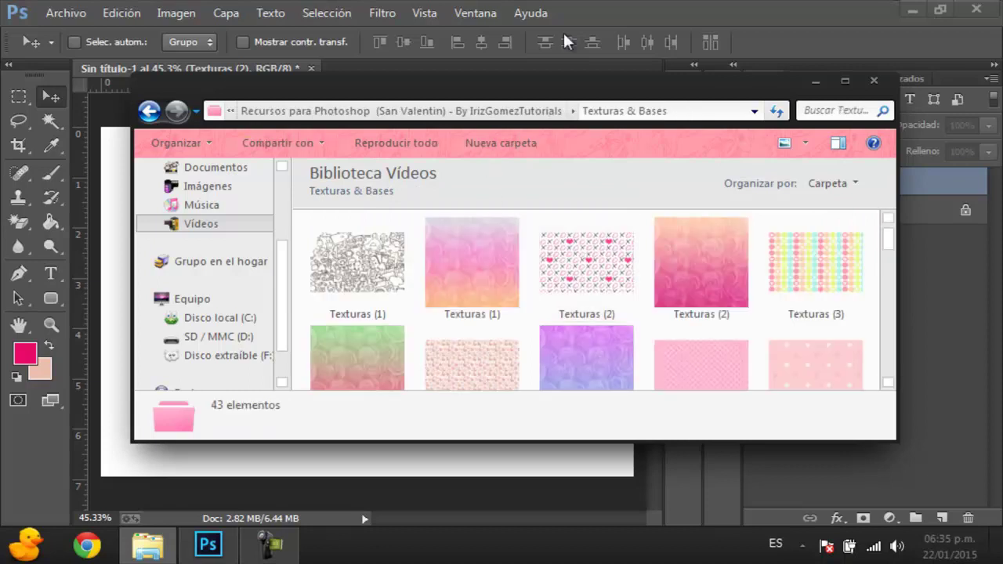
drag(557, 97, 560, 63)
- Compare the textures and drag pink rose Texturas (2) onto the Photoshop canvas
click(709, 227)
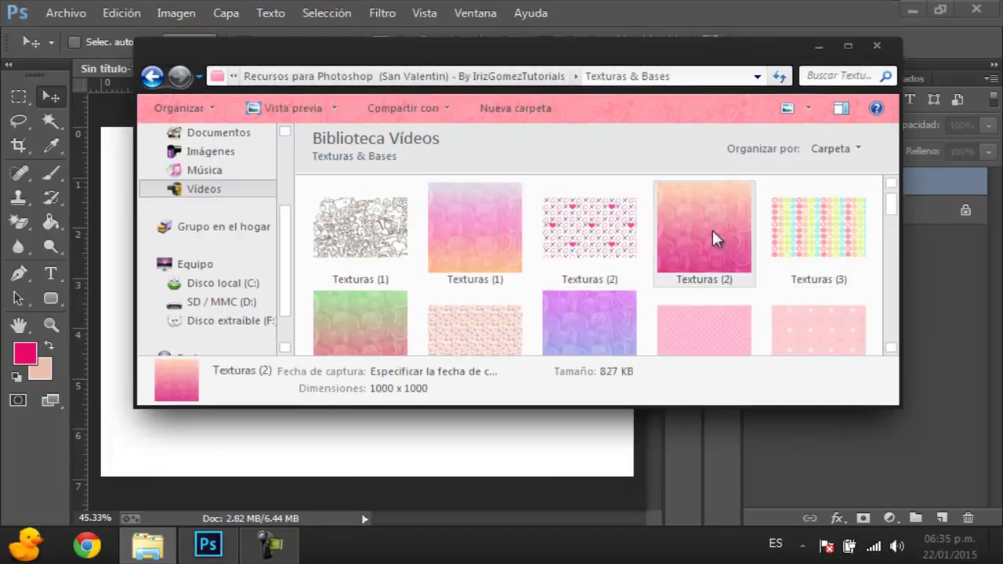
scroll(714, 243, down, 2)
scroll(705, 266, down, 2)
scroll(355, 294, up, 3)
scroll(353, 274, down, 1)
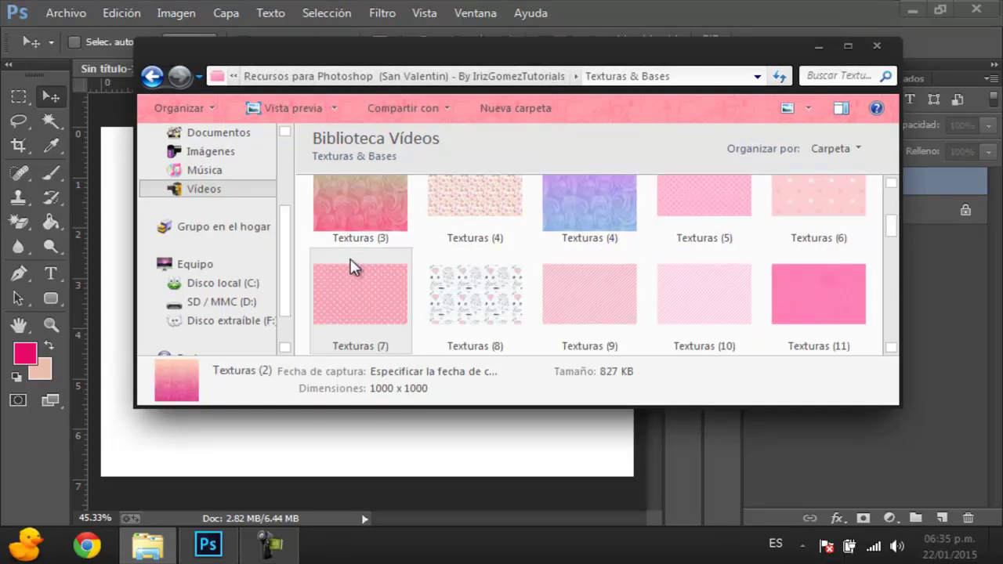
click(356, 211)
scroll(423, 267, up, 1)
scroll(819, 288, down, 3)
scroll(819, 292, down, 3)
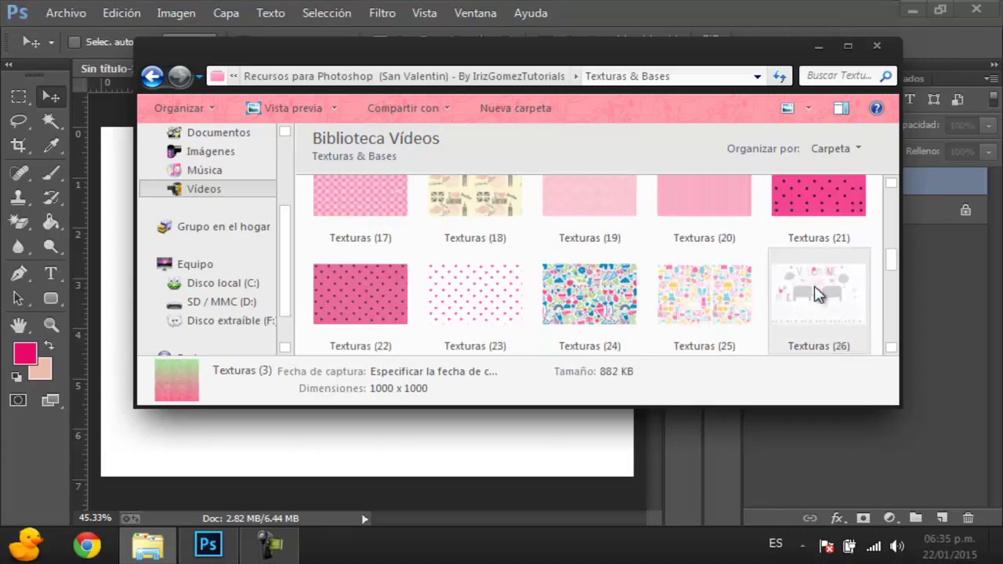
scroll(815, 290, up, 6)
click(710, 277)
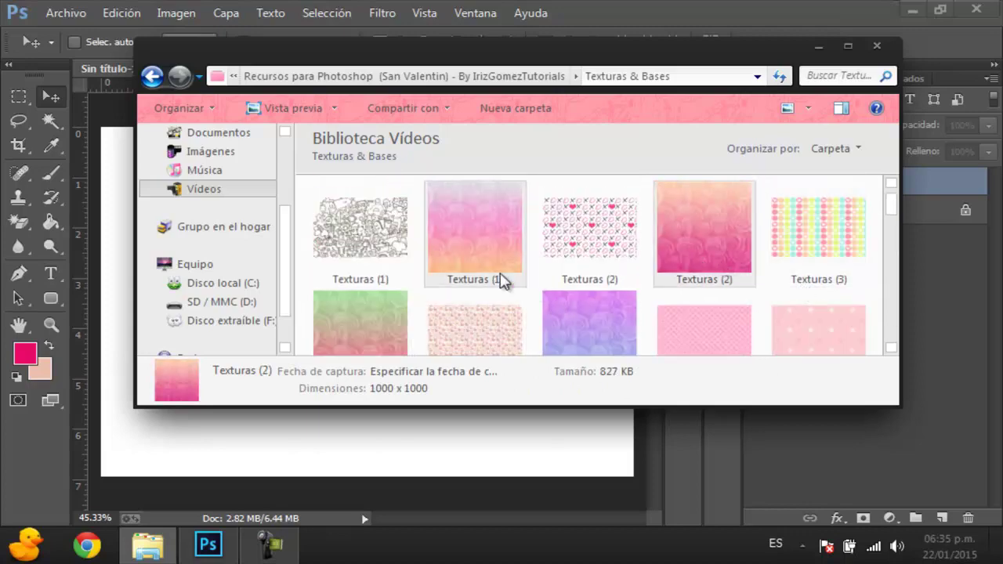
drag(740, 284, 274, 477)
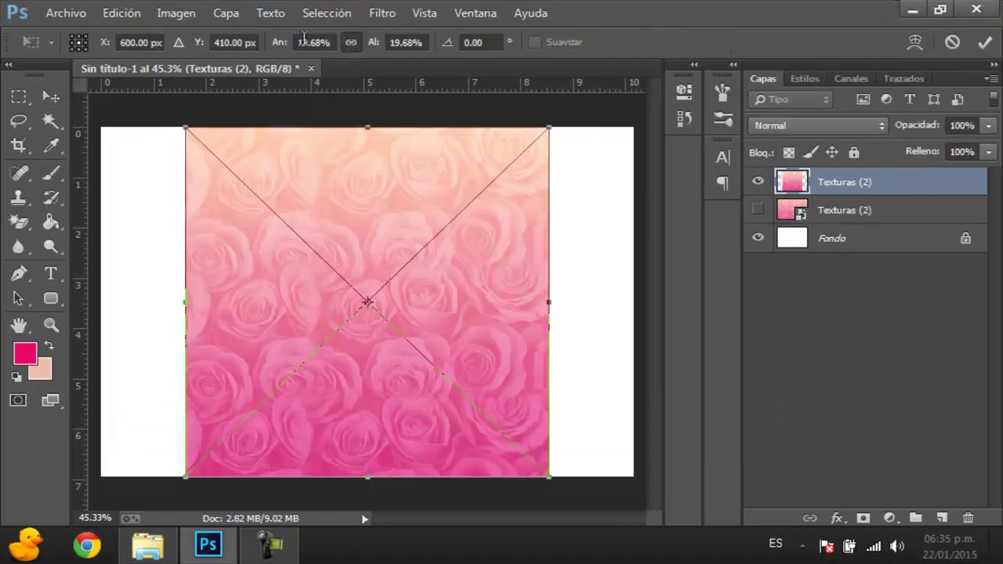
- Scale the rose texture to 29.68% to cover the canvas and place it
drag(281, 45, 304, 45)
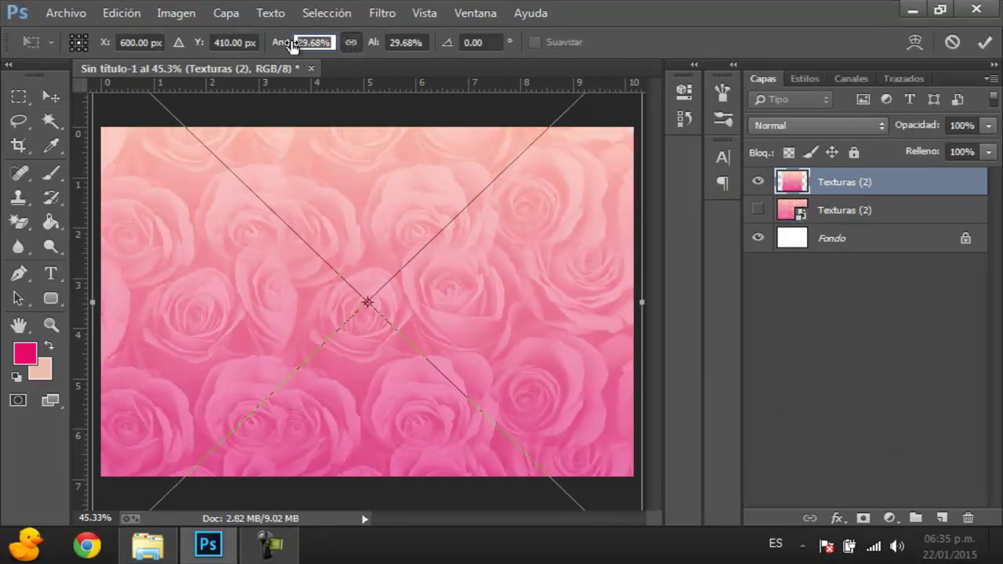
click(50, 95)
click(382, 227)
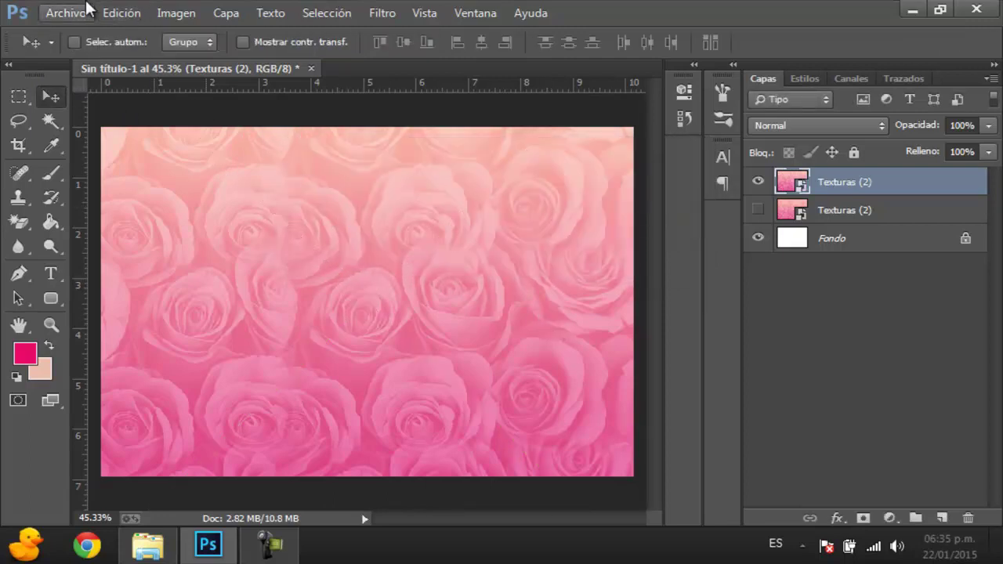
- Check the document size, 1200×820 pixels, in the File > New dialog
click(67, 12)
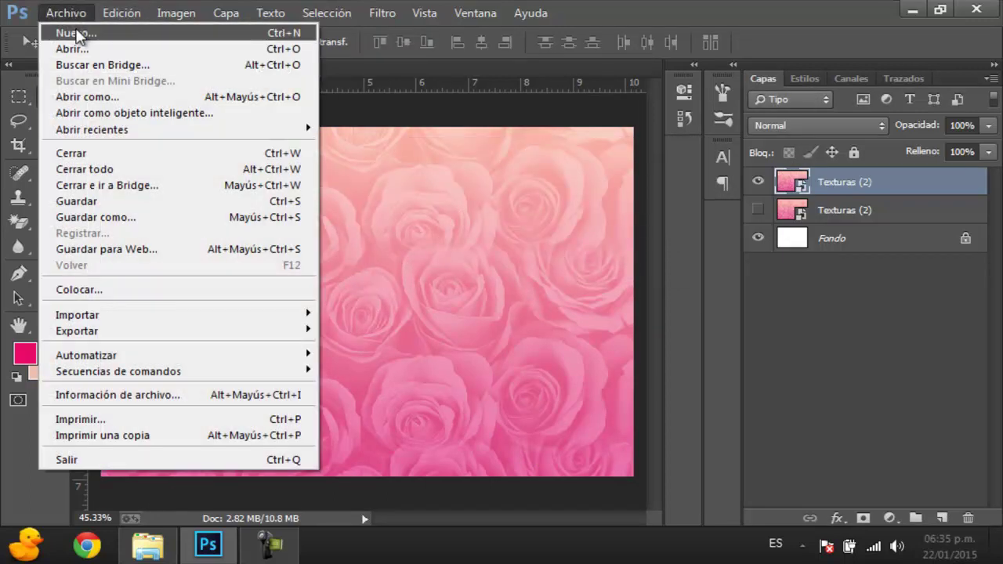
click(76, 34)
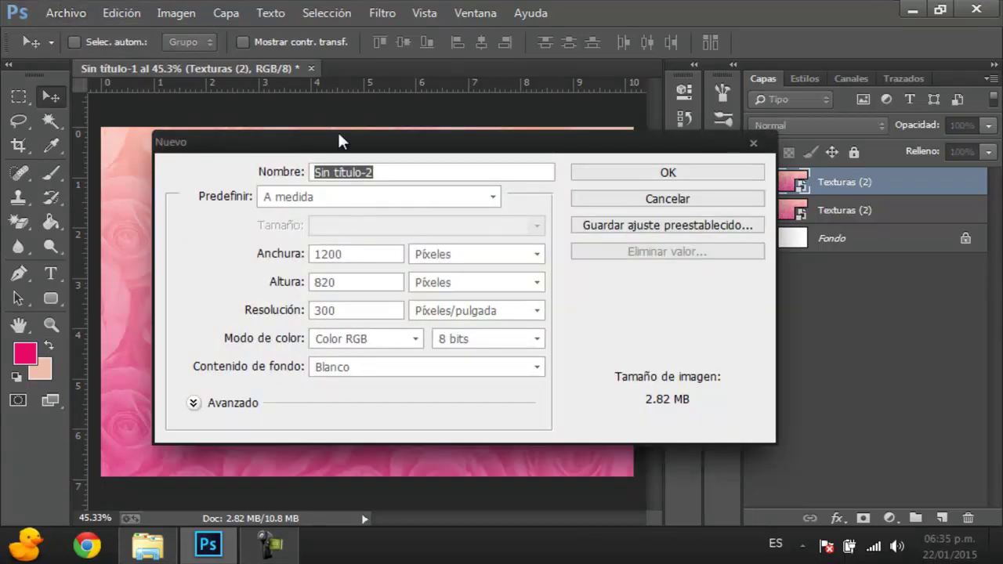
drag(338, 132, 430, 67)
double_click(447, 188)
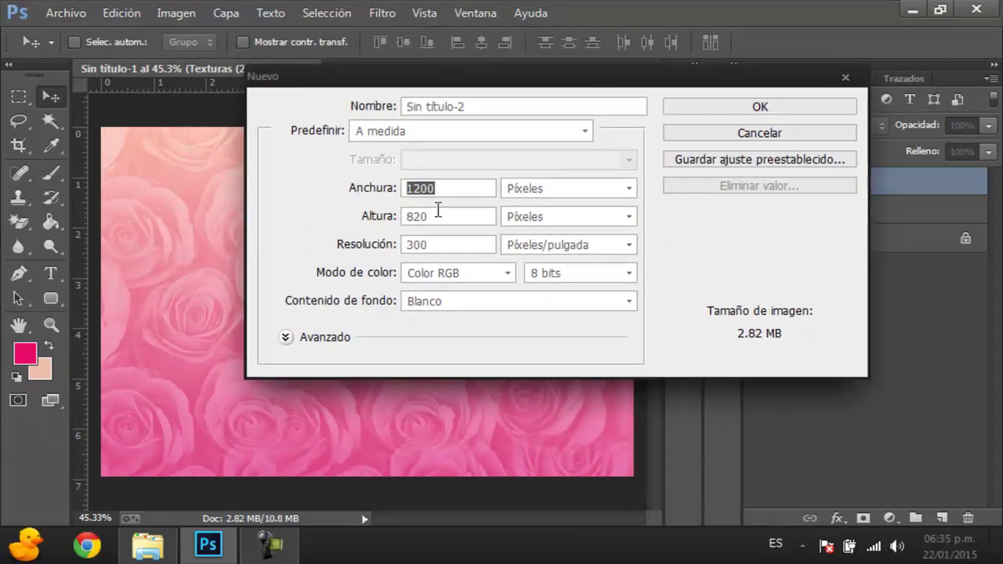
key(Tab)
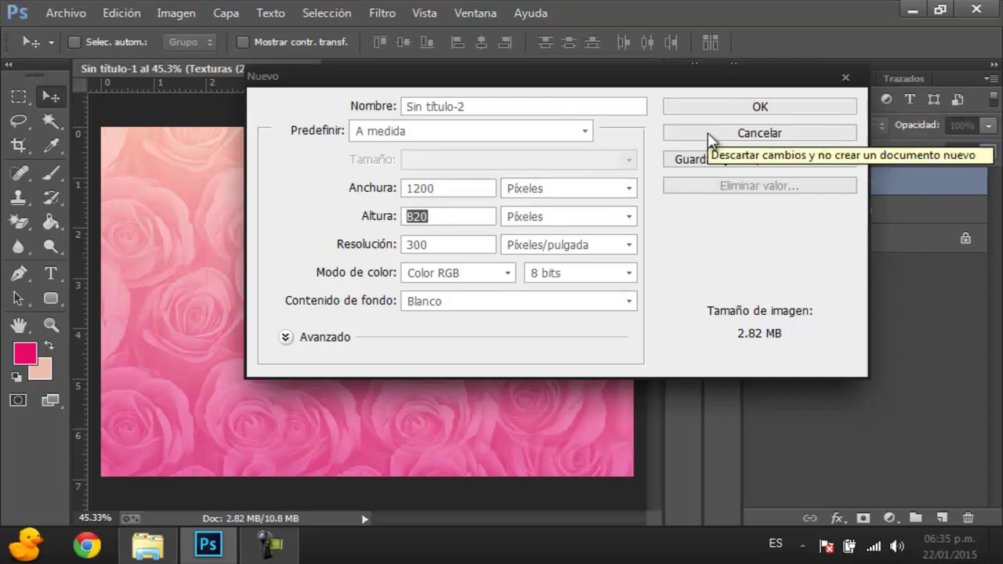
- Cancel the new document and delete the hidden duplicate Texturas (2) layer
click(681, 131)
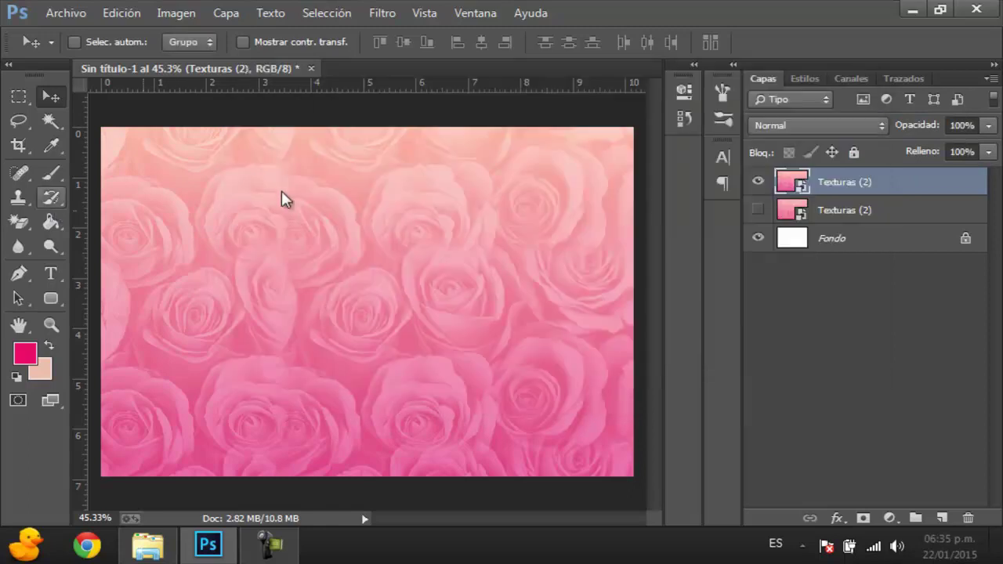
click(903, 216)
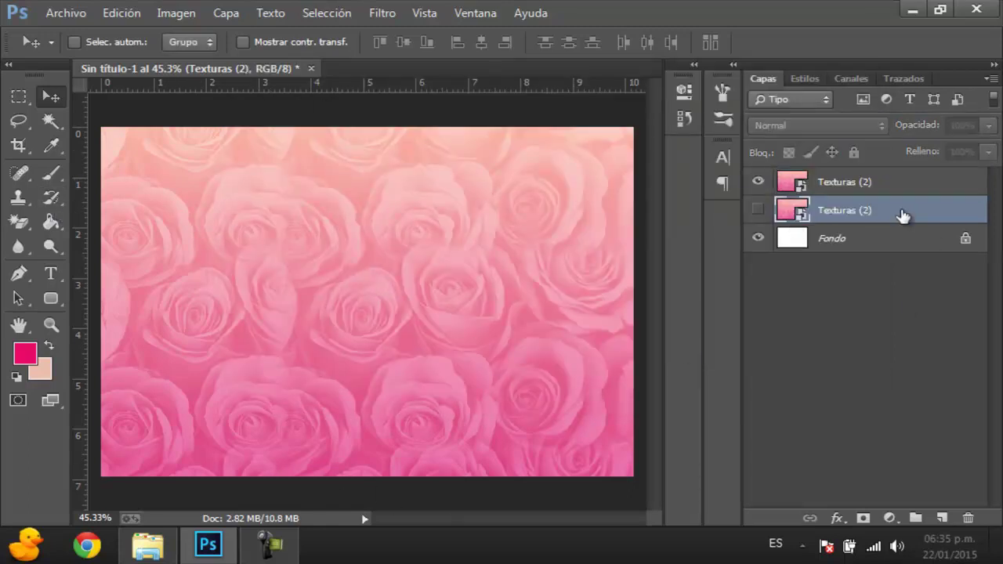
key(Delete)
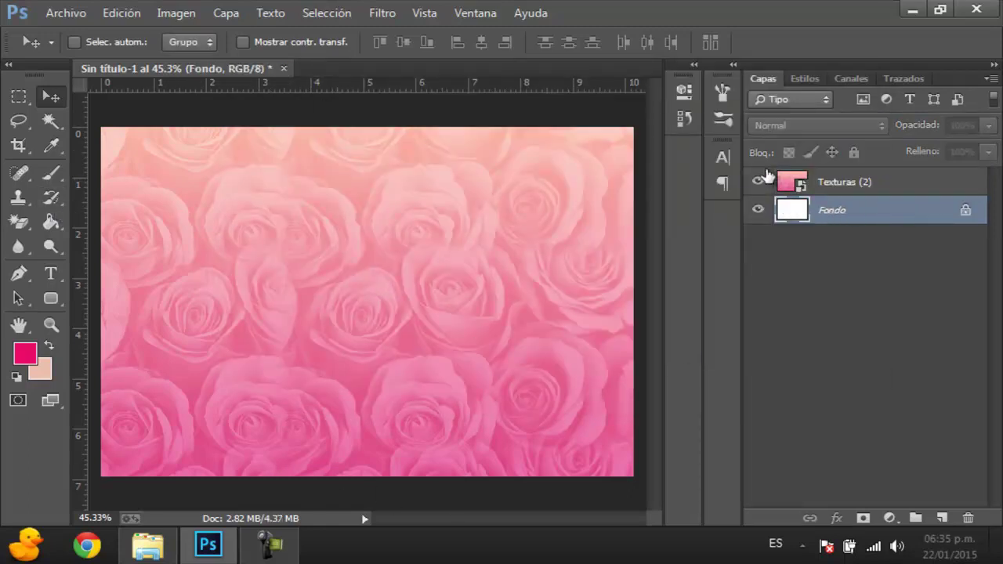
click(758, 181)
click(877, 181)
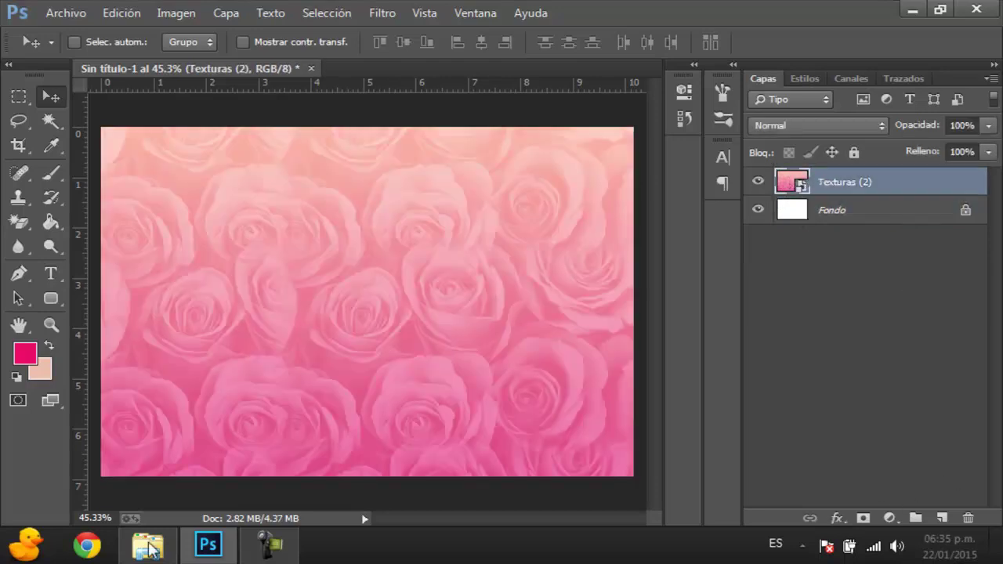
- Browse the Fuentes font folder, select Ball Park, then minimize Explorer
click(148, 546)
click(517, 76)
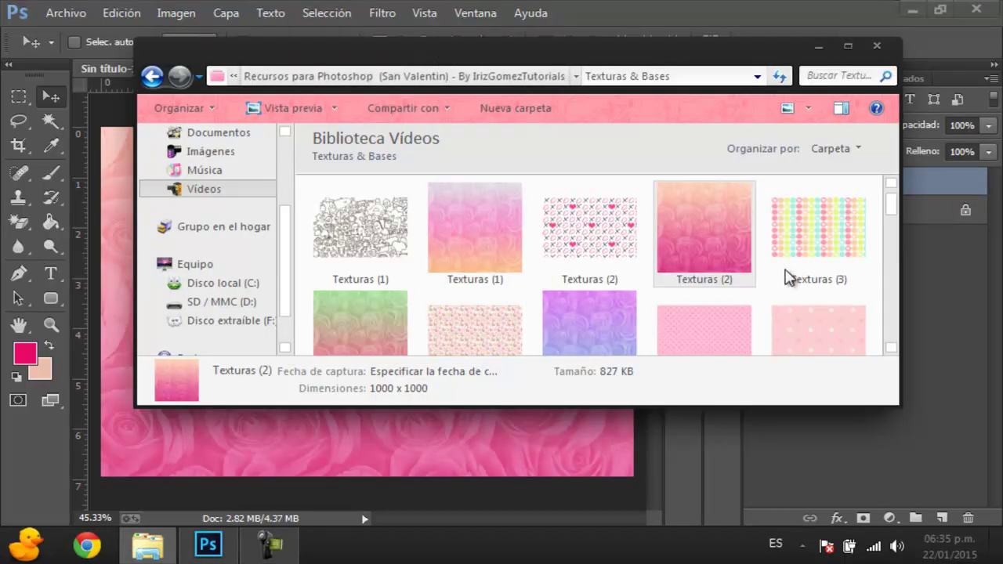
double_click(726, 235)
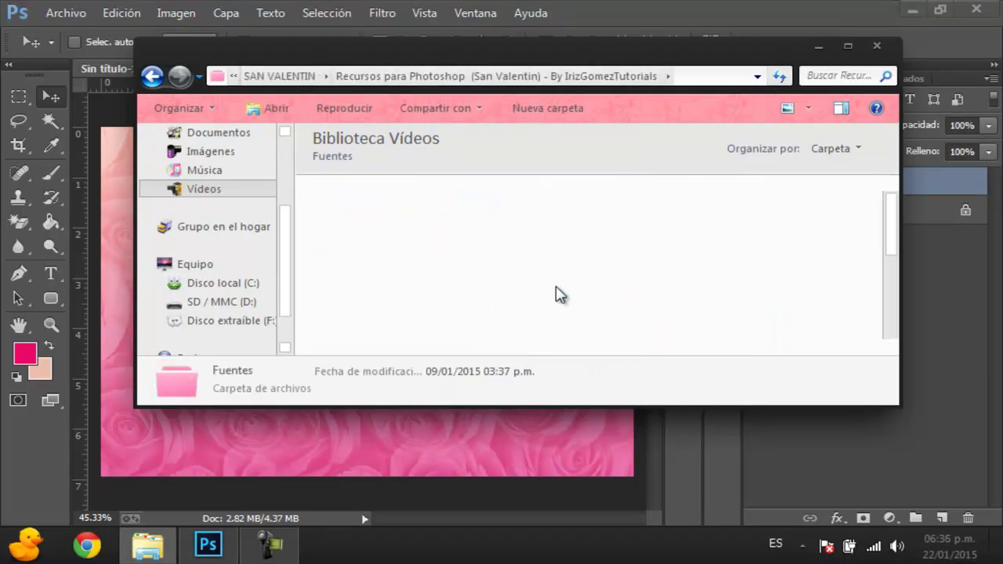
scroll(619, 290, down, 3)
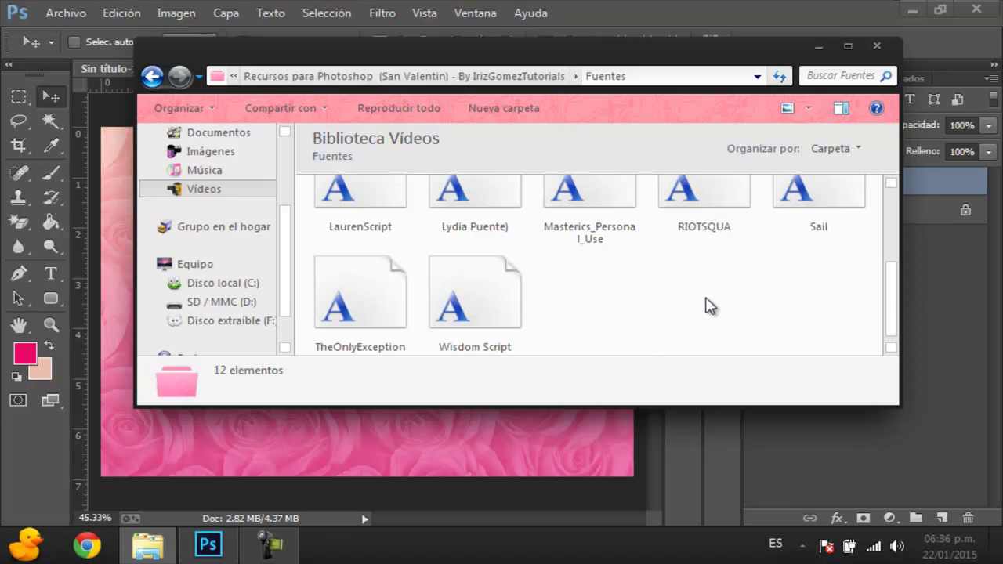
scroll(767, 310, up, 3)
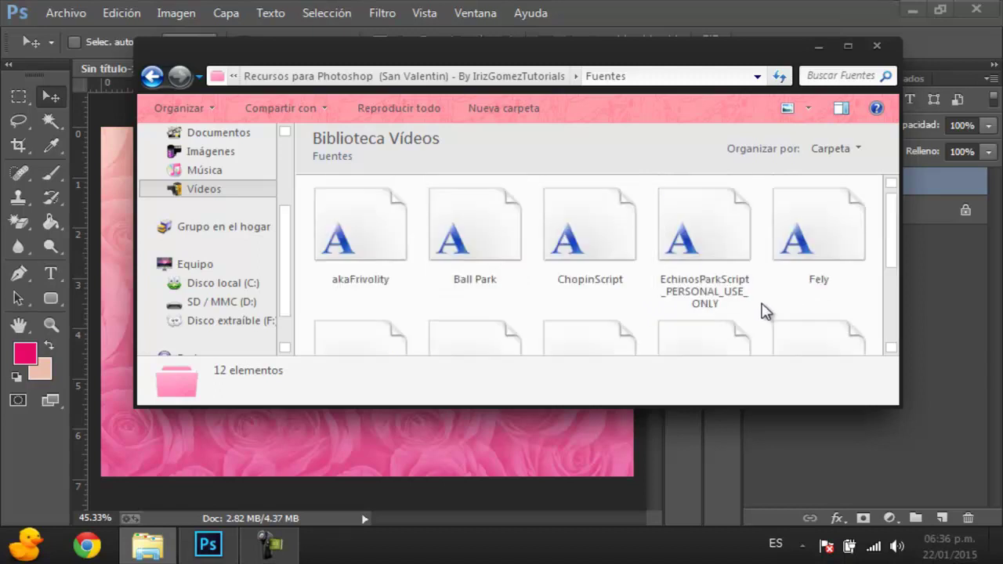
click(474, 252)
click(817, 46)
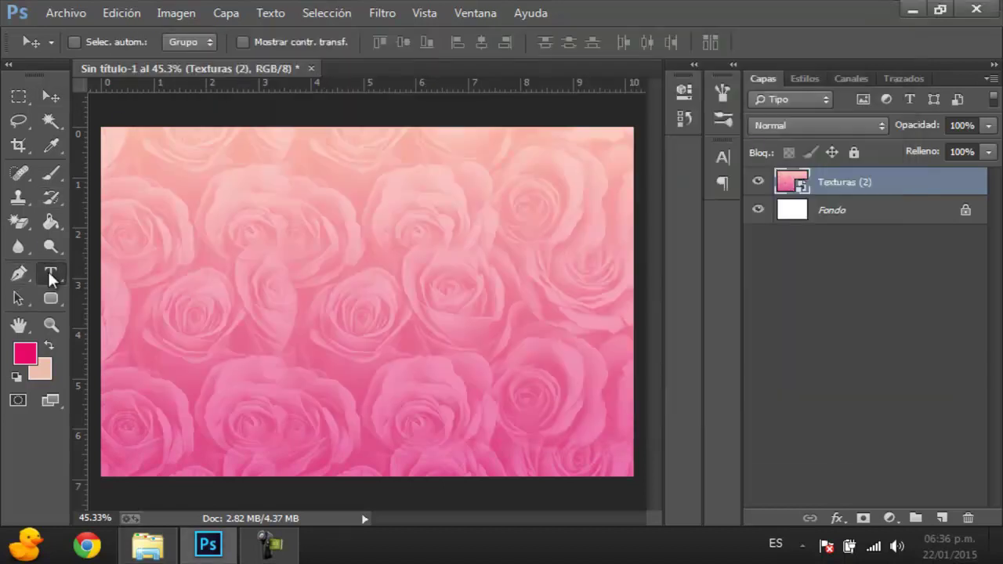
- Add the text IRIZ on the canvas and move it slightly right and down
key(t)
click(298, 298)
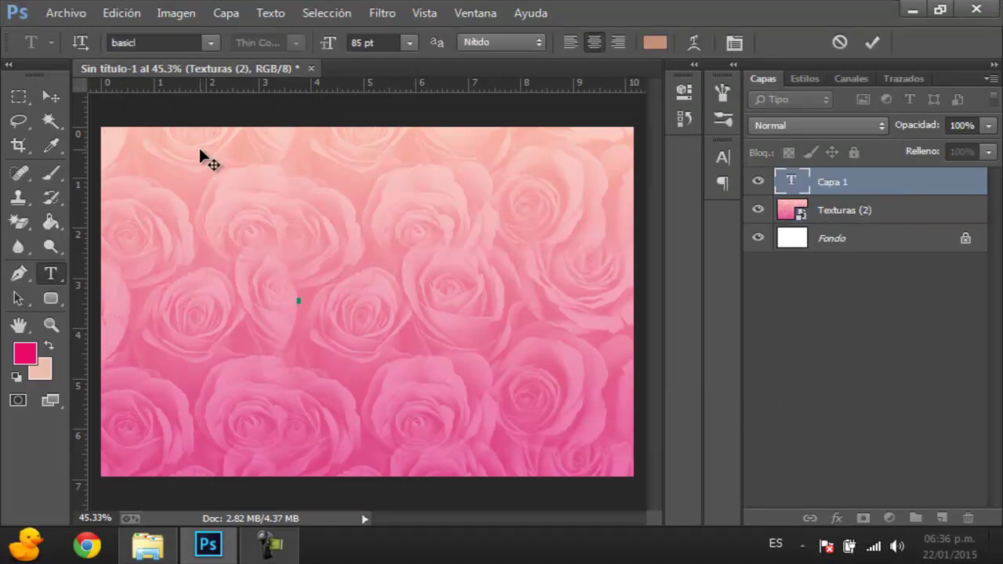
text(IRIZ)
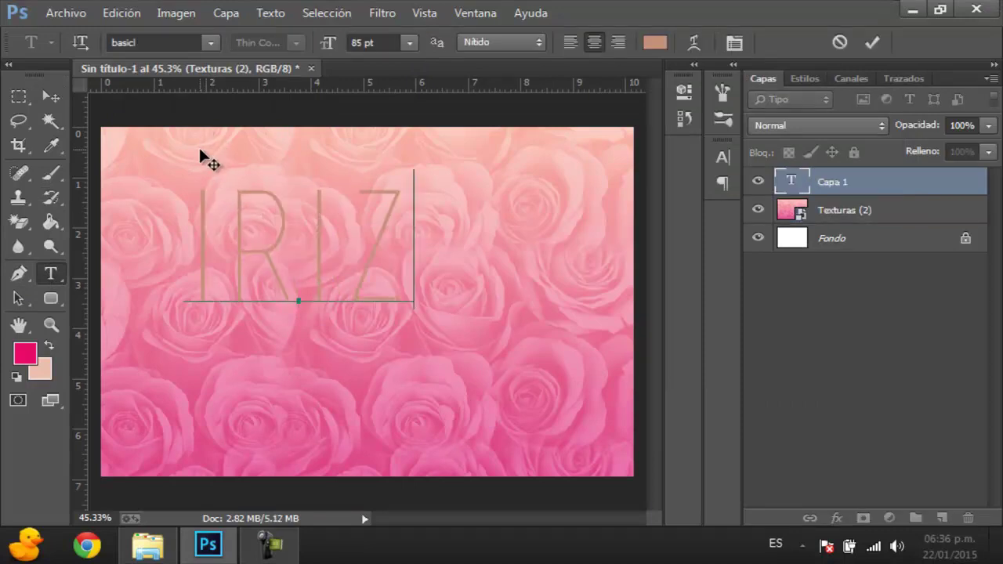
key(ctrl+Return)
key(v)
drag(316, 295, 340, 320)
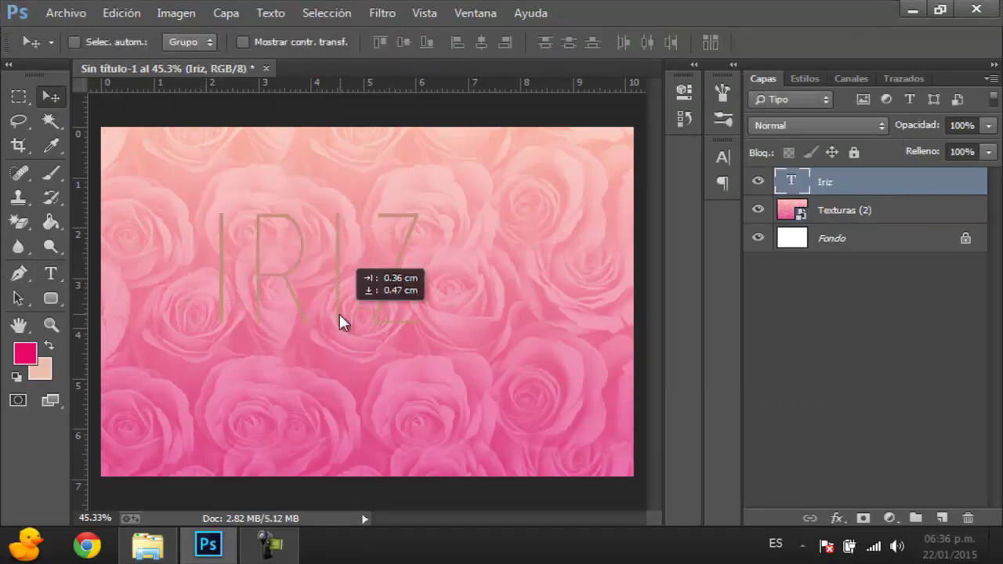
- Change the IRIZ font to Bebas from the font family list
click(50, 274)
text(basic)
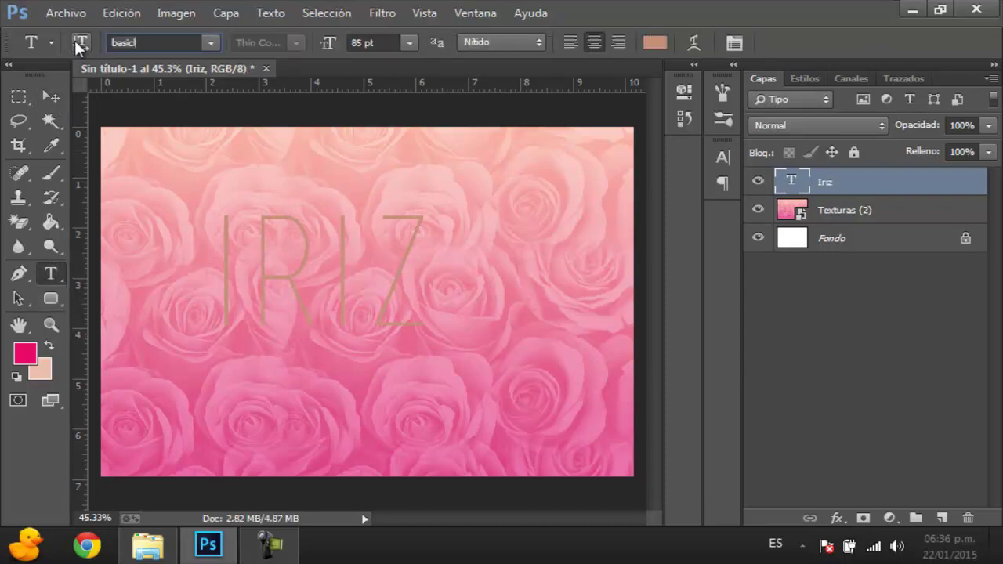
click(211, 42)
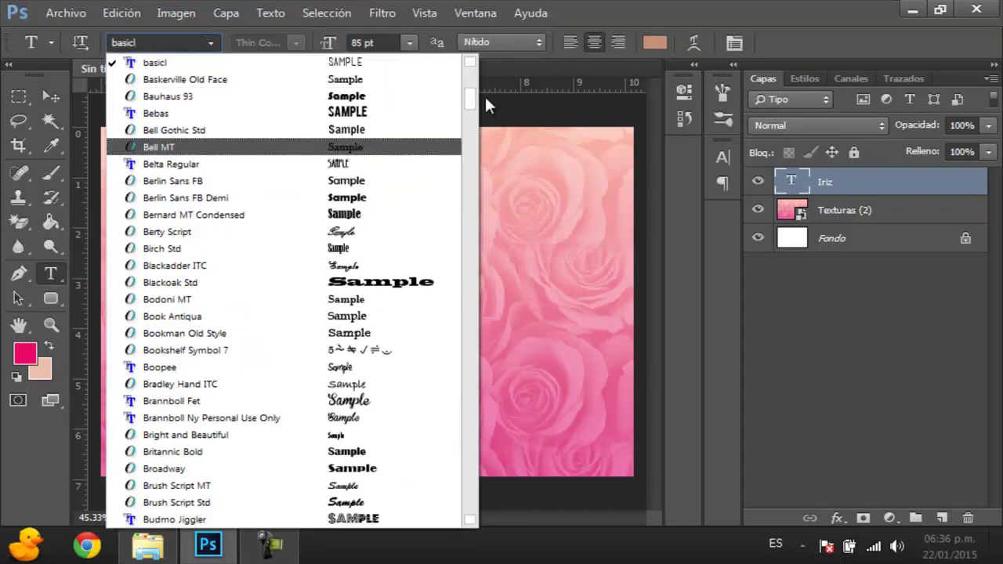
scroll(468, 280, down, 5)
scroll(466, 329, down, 10)
scroll(465, 331, down, 1)
scroll(466, 329, up, 15)
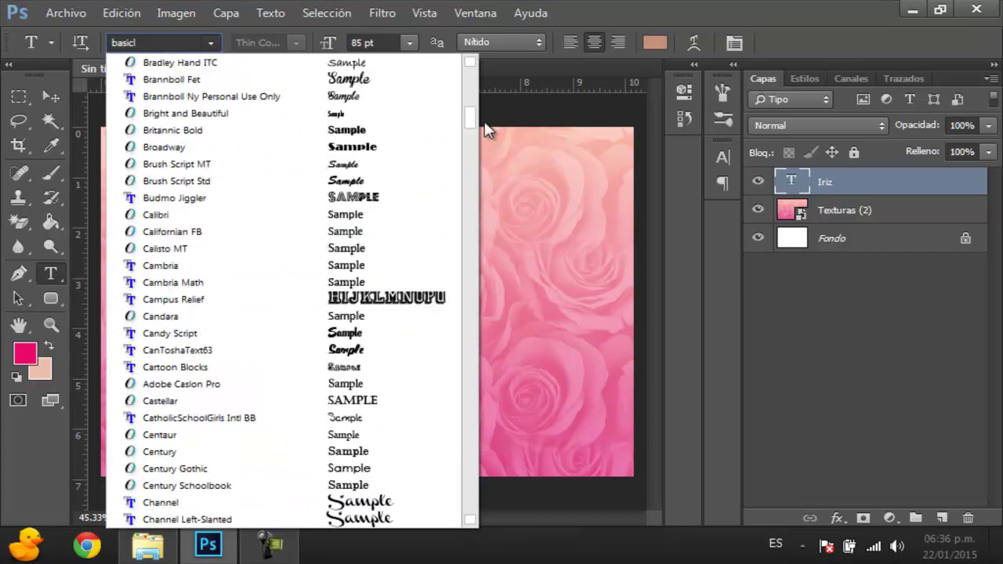
scroll(470, 282, down, 5)
scroll(474, 227, down, 10)
scroll(470, 207, up, 5)
scroll(474, 192, up, 7)
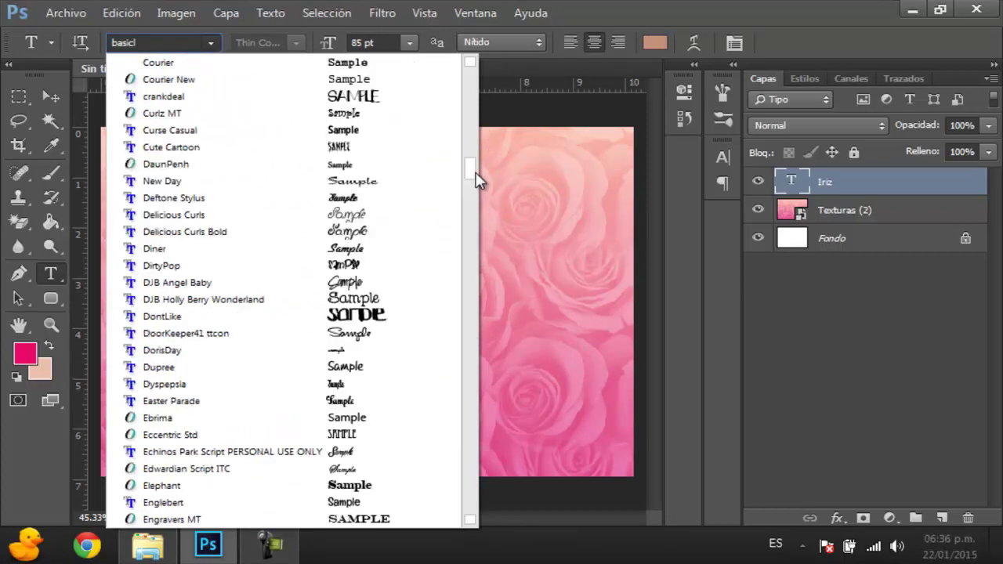
drag(474, 172, 485, 75)
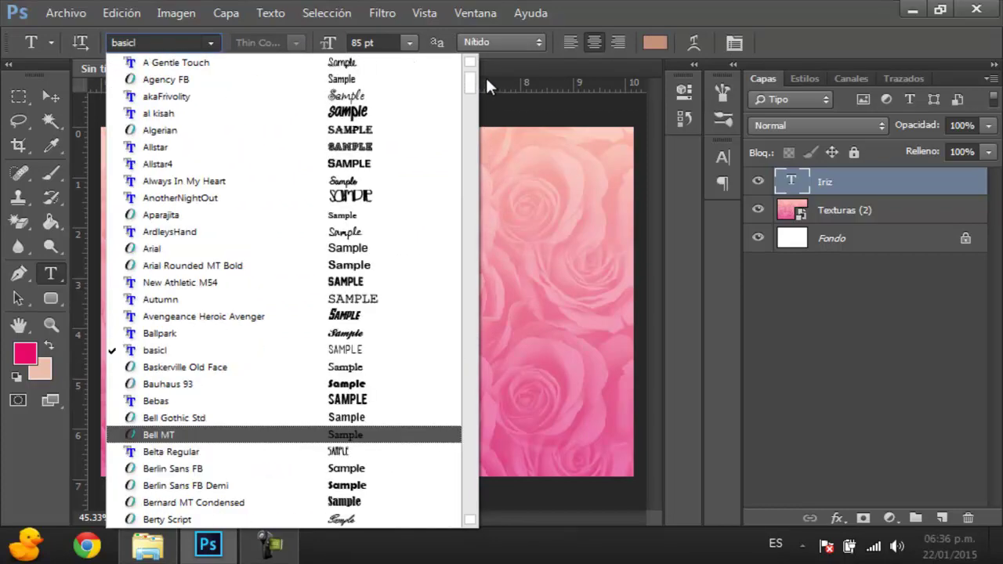
scroll(410, 302, down, 3)
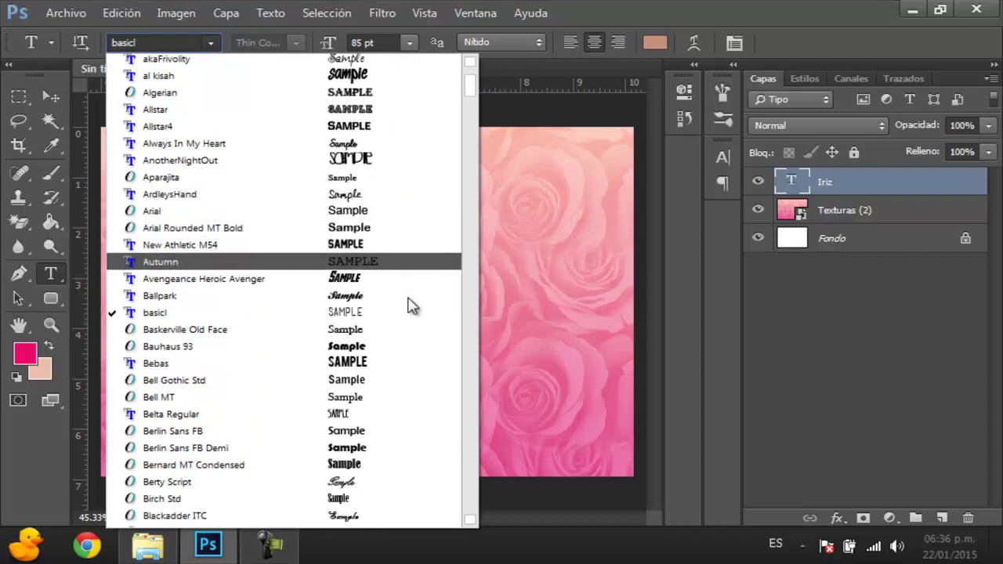
scroll(258, 321, down, 1)
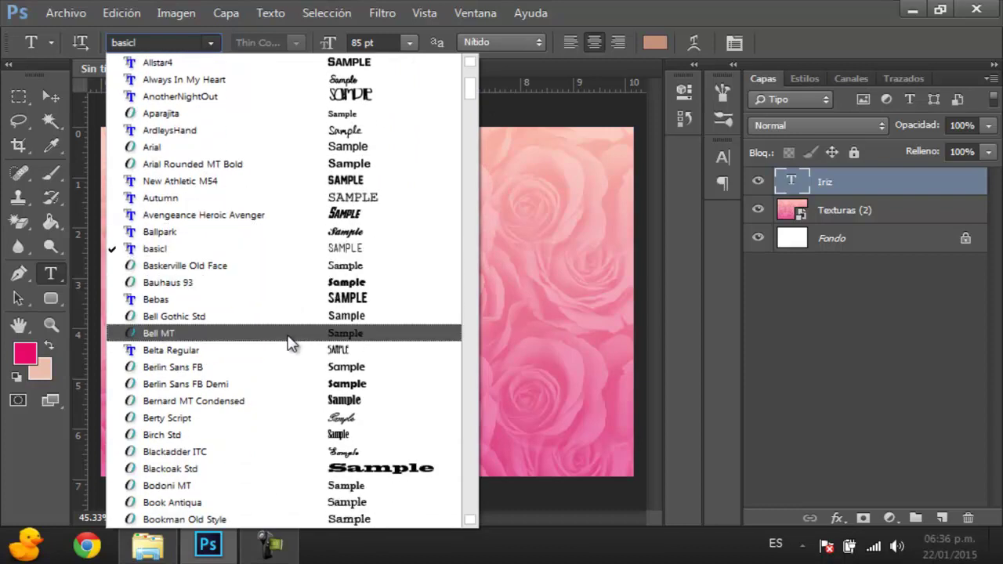
click(169, 305)
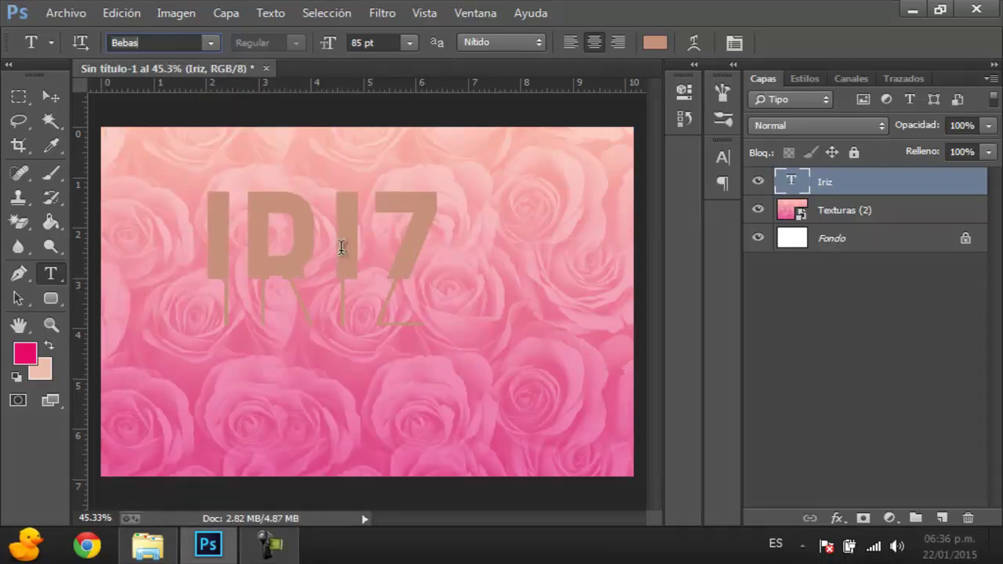
- Nudge IRIZ down-right, scale it to 164%, and add empty layer Capa 1 above
click(50, 95)
drag(394, 313, 418, 352)
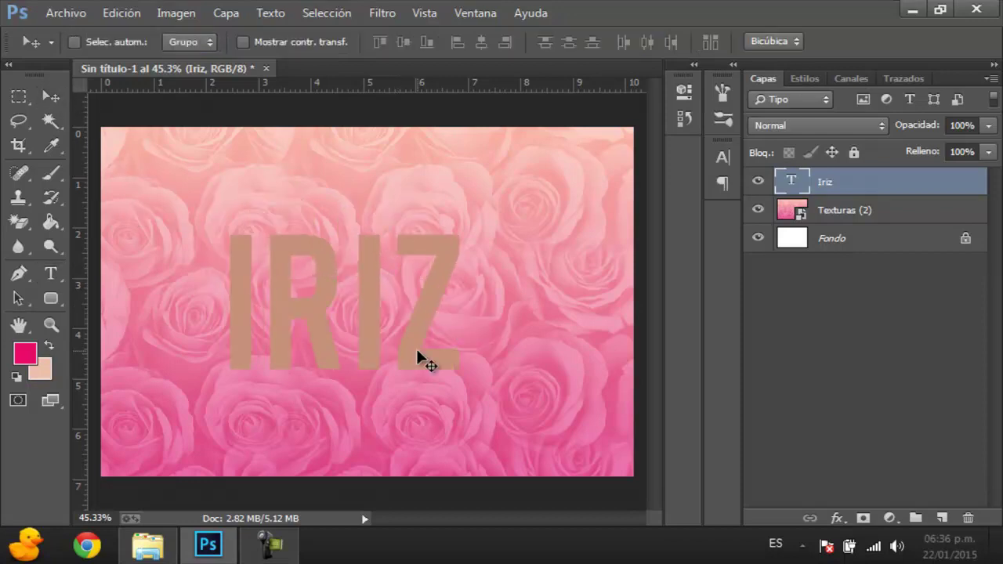
key(ctrl+t)
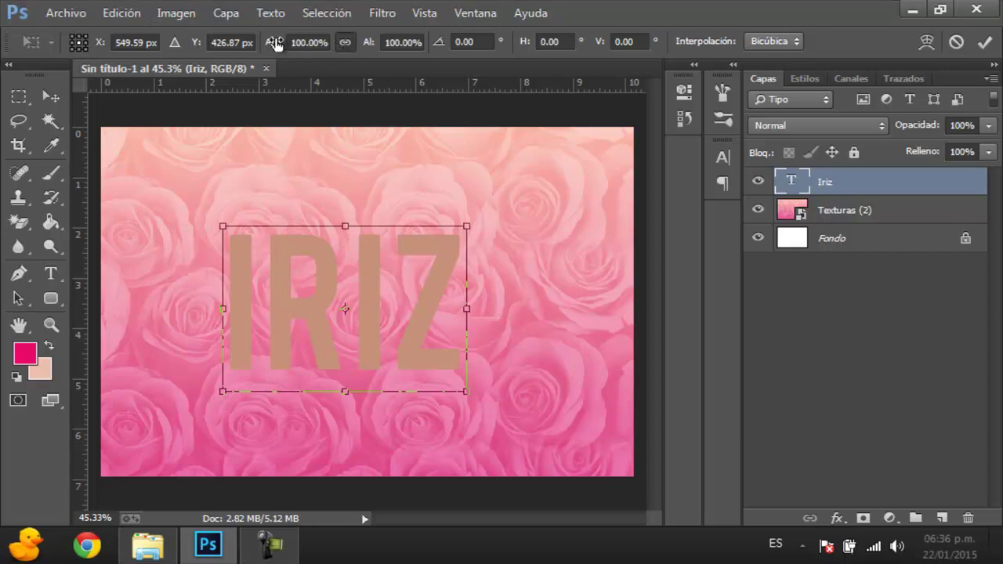
mouse_move(273, 41)
mouse_down()
mouse_move(335, 45)
mouse_move(325, 41)
mouse_up()
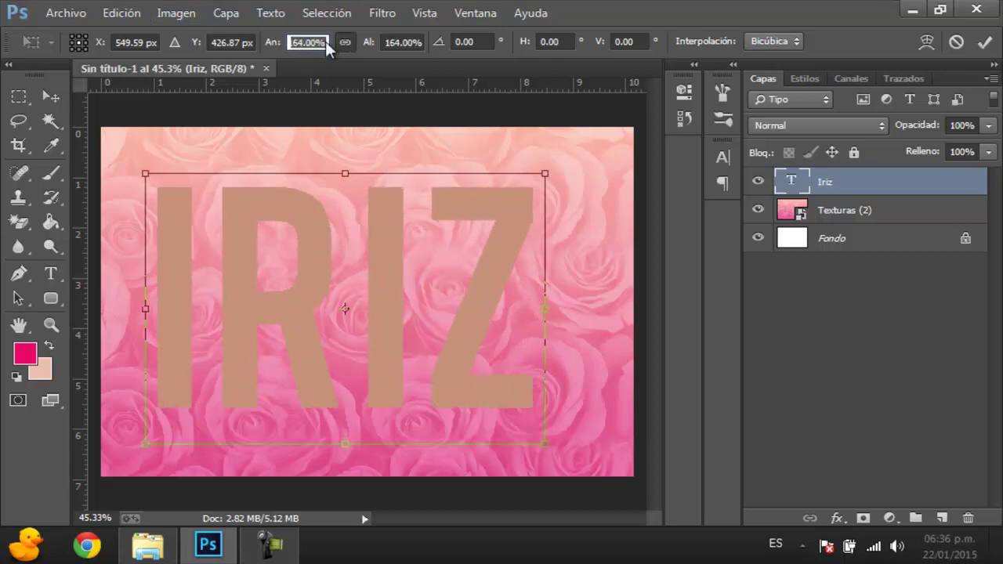
click(50, 95)
click(427, 229)
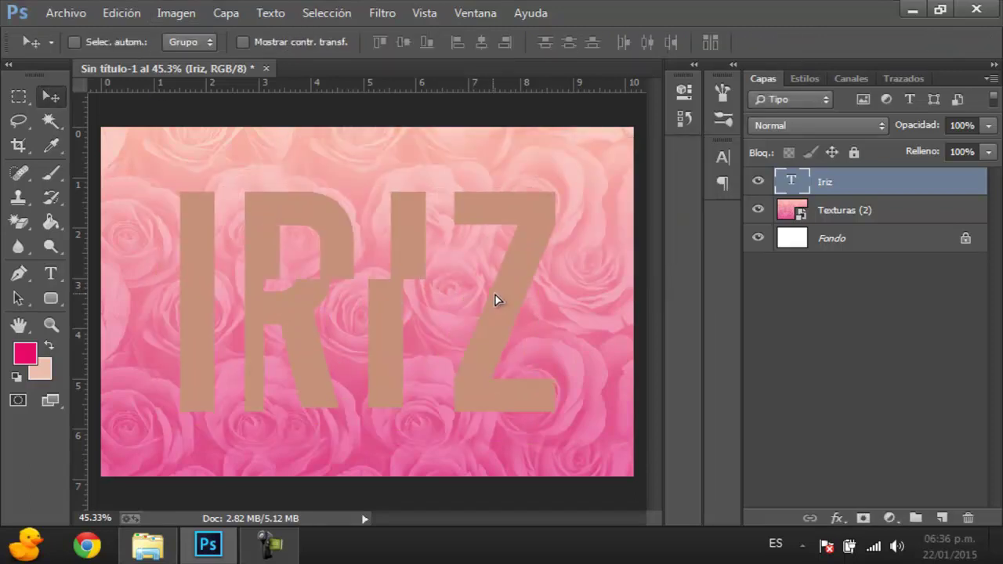
click(495, 294)
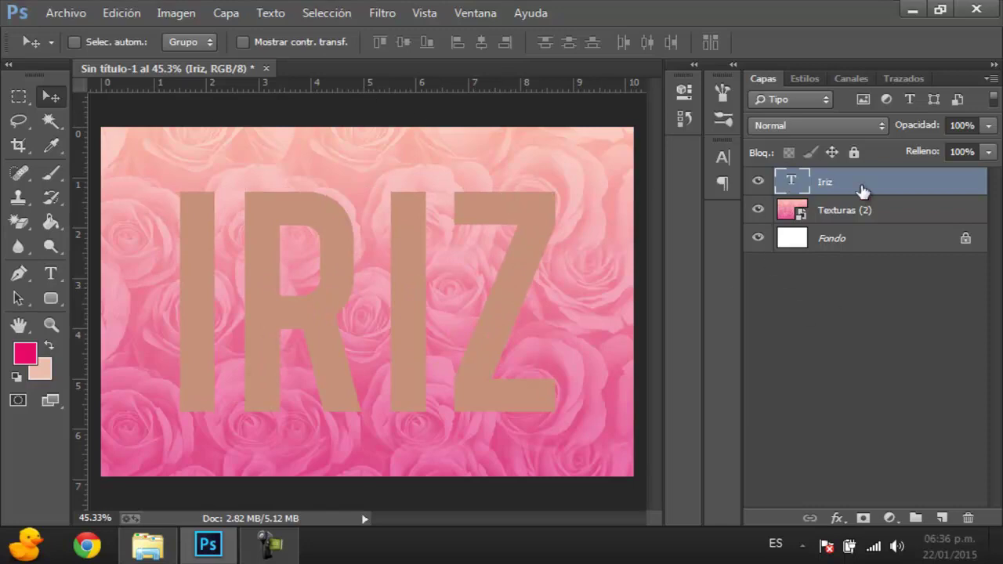
click(942, 518)
- Stamp a test heart with the 101 px heart brush near IRIZ's top-left
click(758, 183)
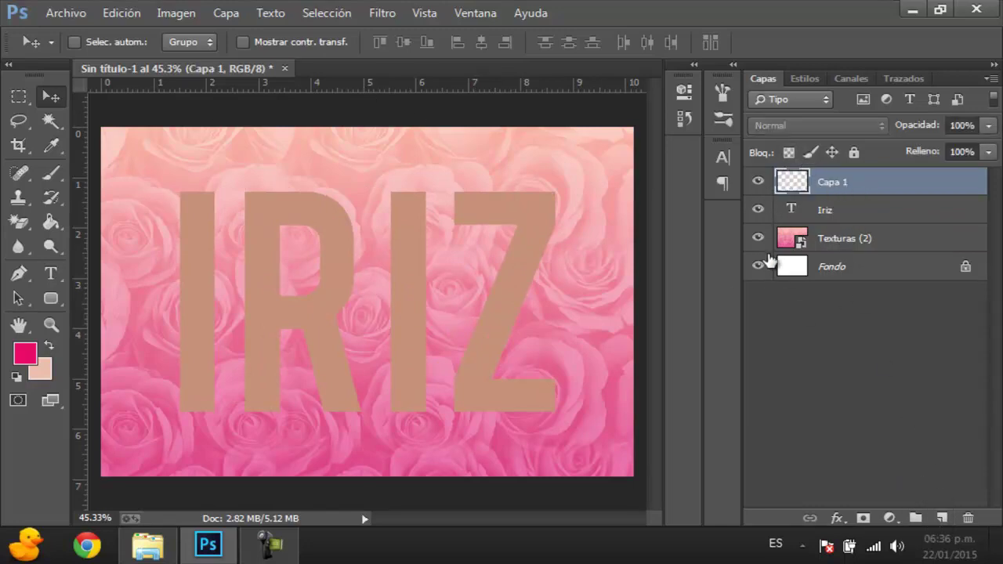
click(51, 174)
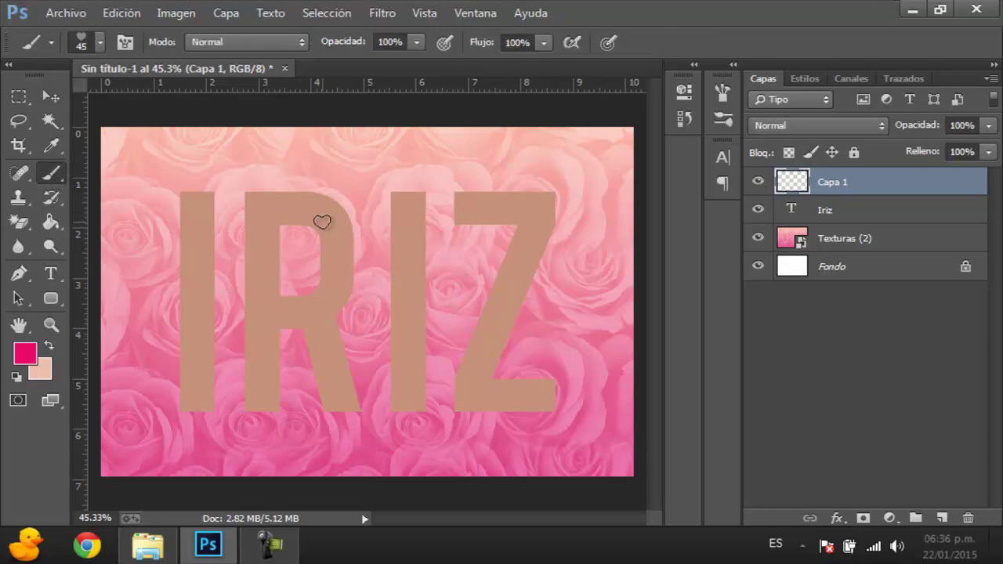
right_click(329, 221)
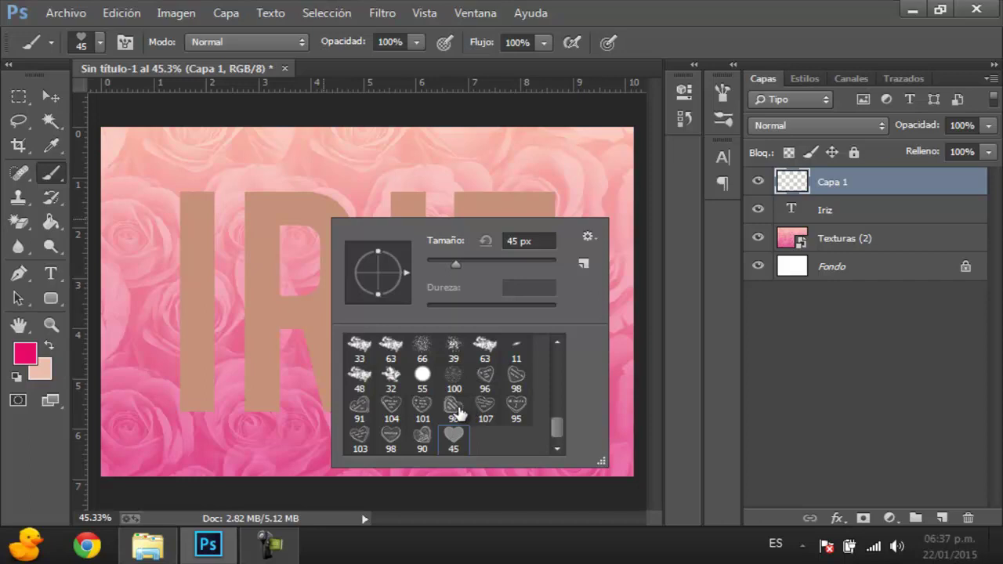
click(456, 409)
click(381, 446)
click(422, 406)
click(516, 405)
click(422, 406)
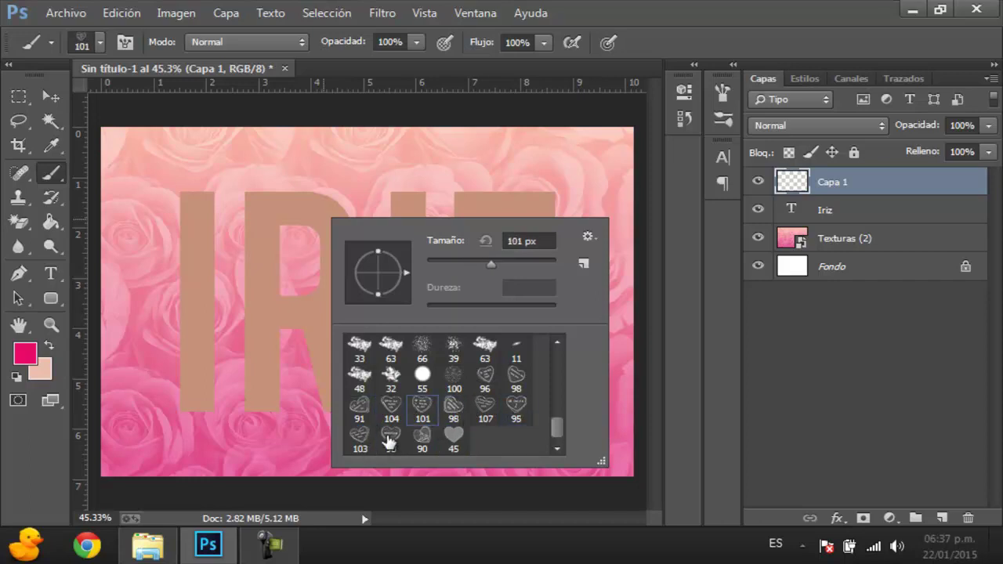
click(200, 195)
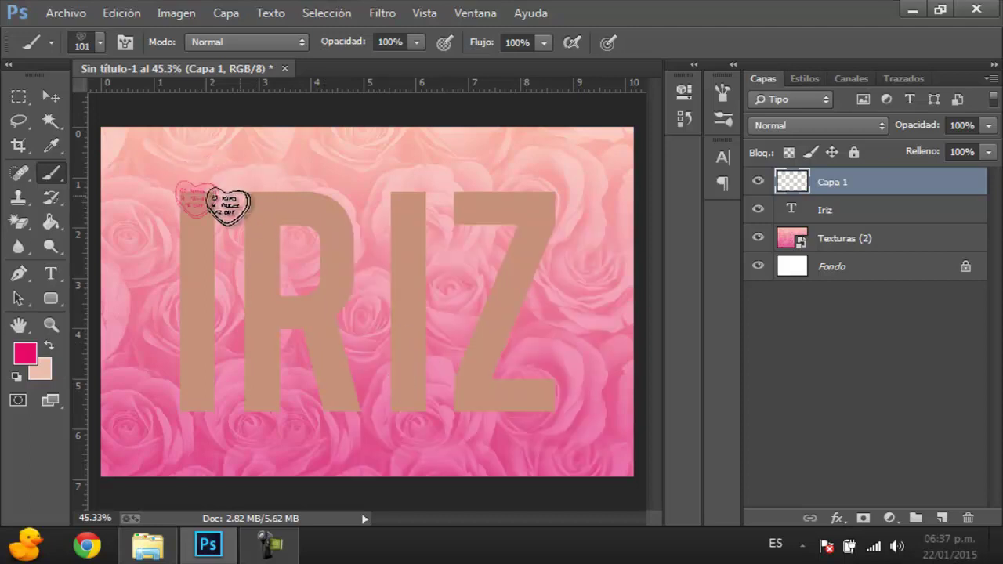
- Zoom in to inspect the test heart, fit the view, and delete its layer
click(50, 324)
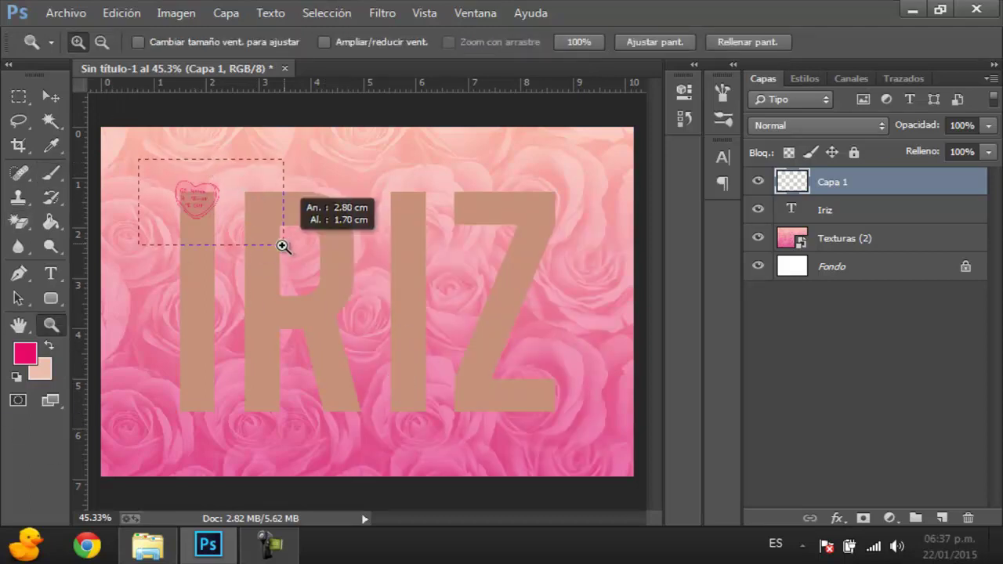
drag(138, 162, 282, 246)
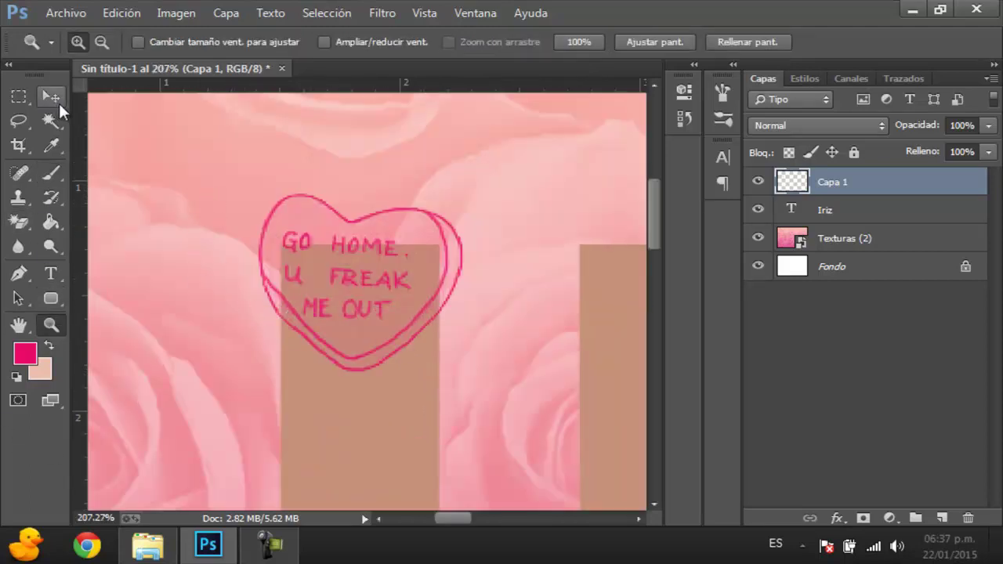
click(55, 99)
key(ctrl+0)
drag(979, 527, 970, 518)
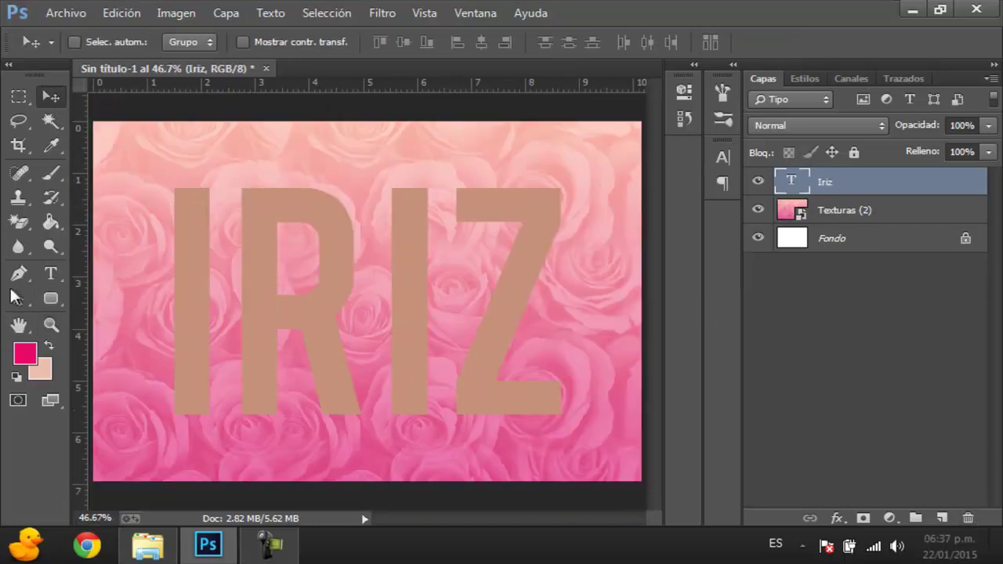
- Add a fresh empty layer and select the plain 45 px heart brush
click(50, 172)
right_click(368, 225)
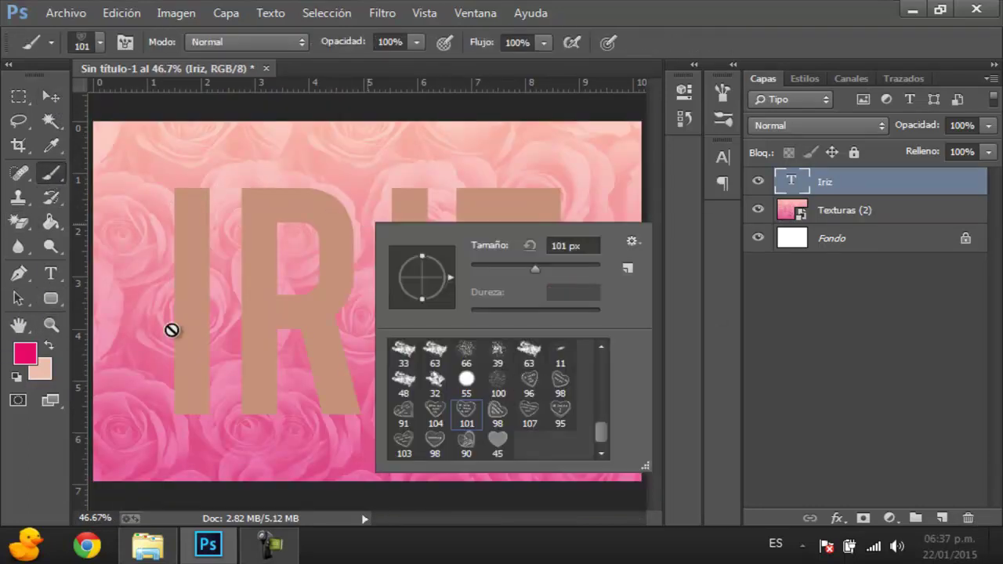
click(944, 519)
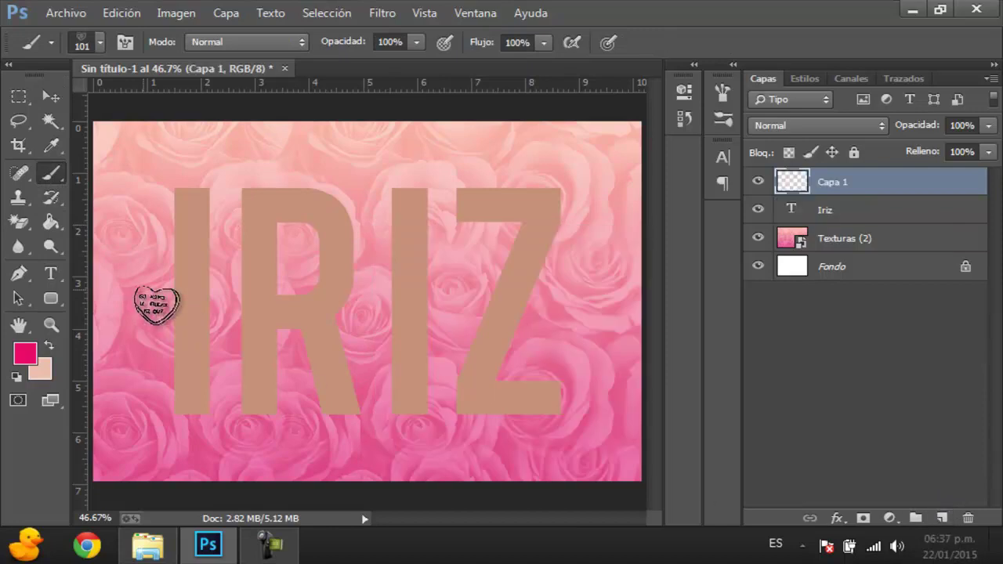
right_click(245, 225)
click(377, 444)
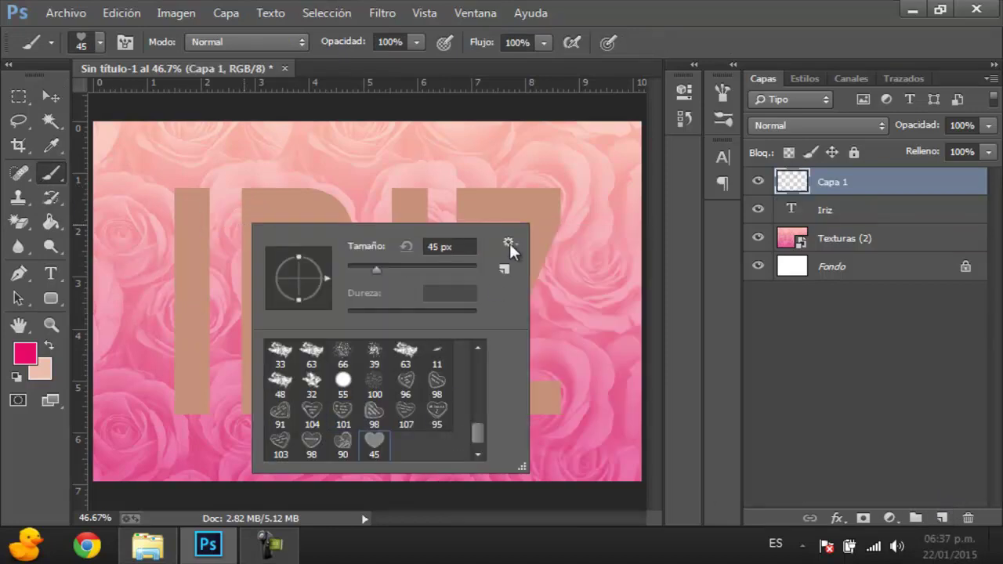
click(50, 96)
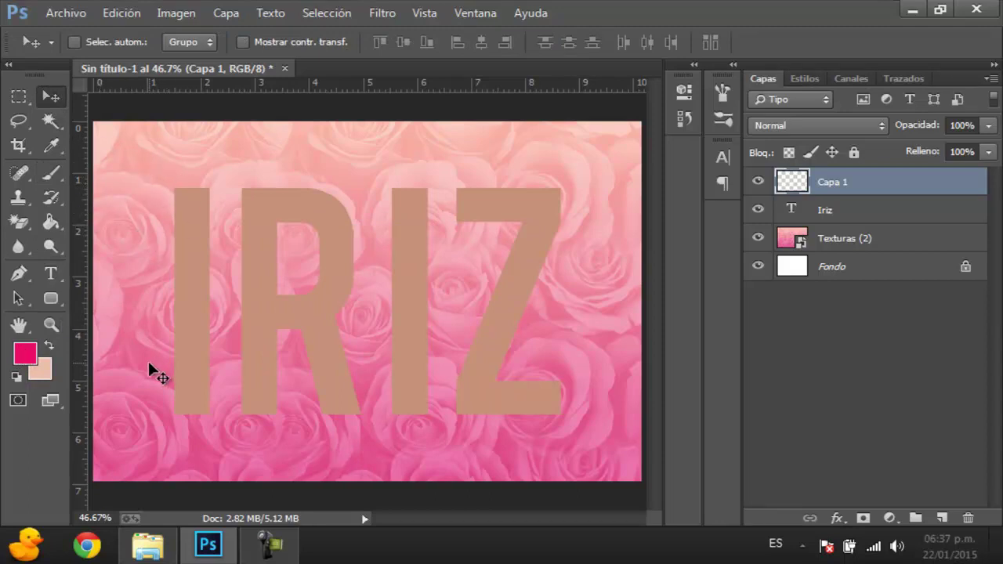
- Set the foreground colour to vivid pink ff0770
click(26, 354)
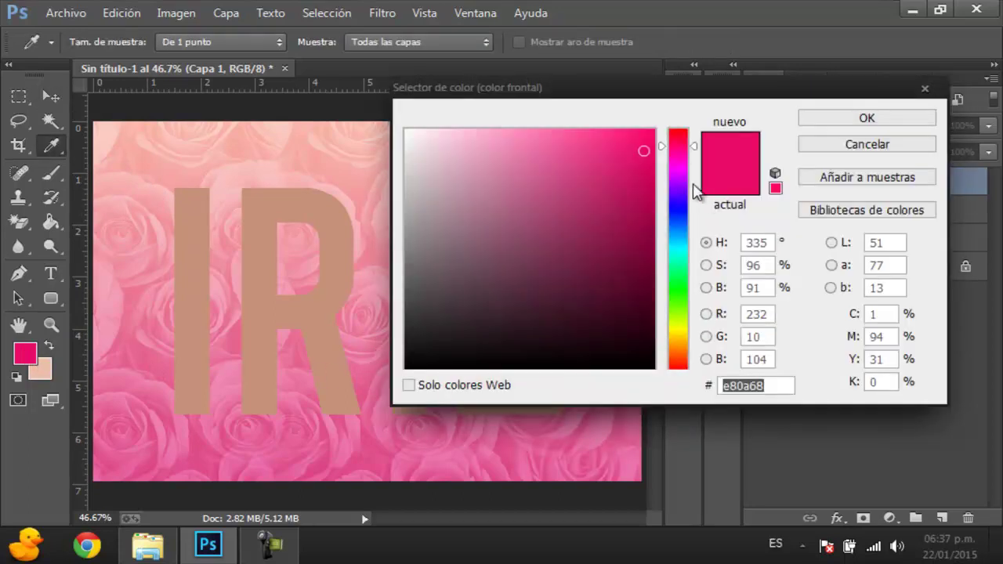
click(646, 129)
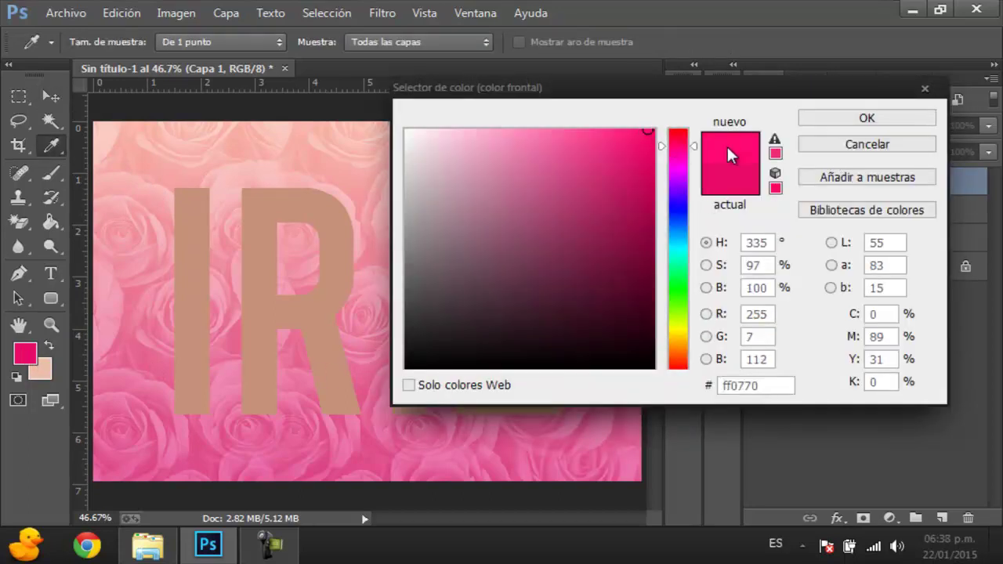
double_click(744, 385)
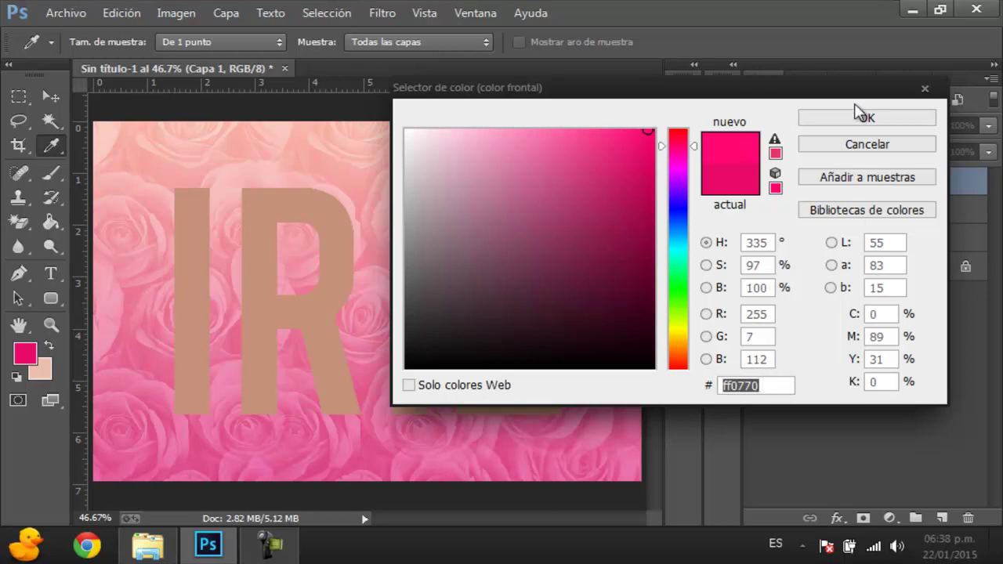
click(859, 116)
- Confirm the background colour as pale peach ecbfab
click(40, 370)
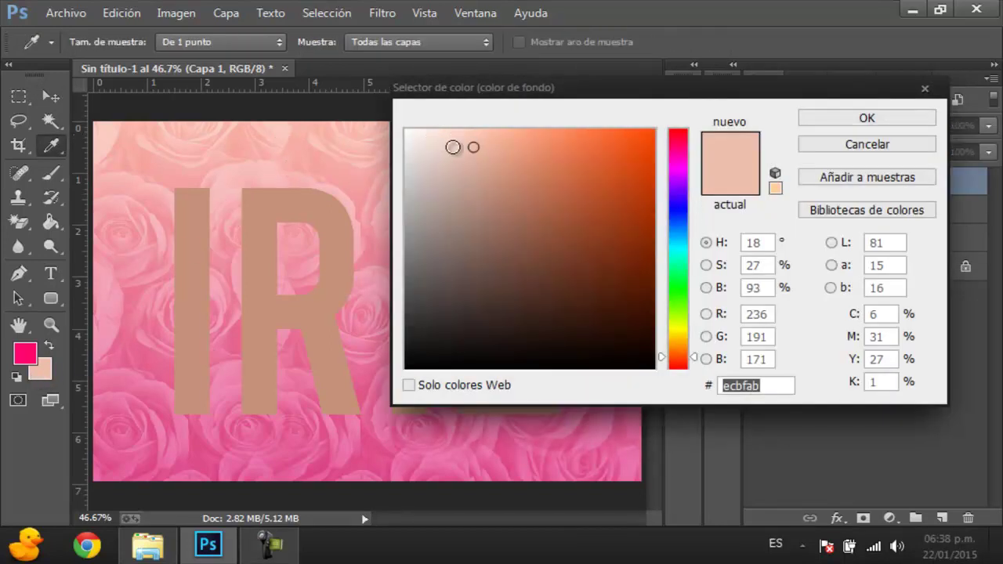
click(778, 386)
double_click(778, 385)
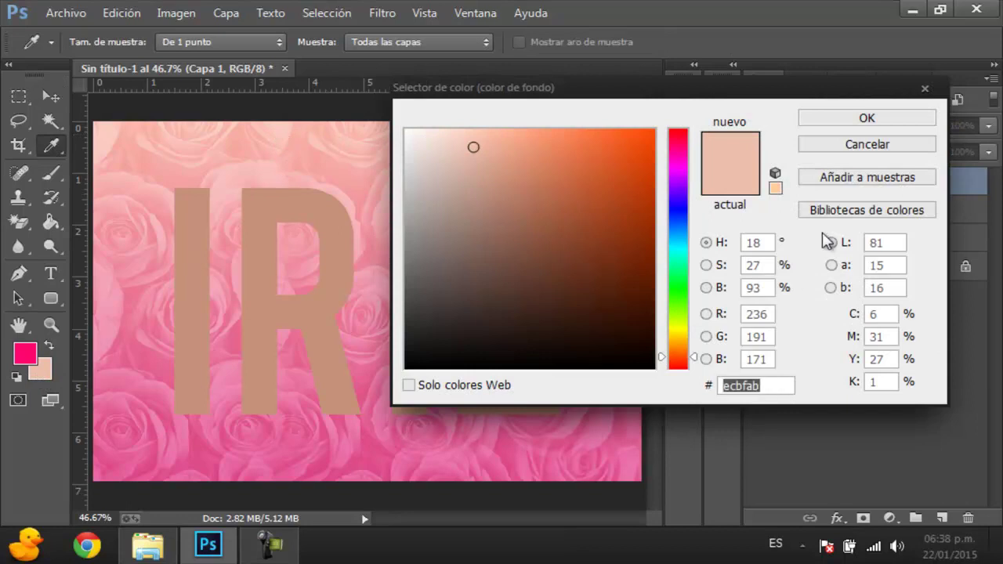
click(861, 117)
- Select empty Capa 1 with the Brush tool and open the Brush settings panel
click(877, 241)
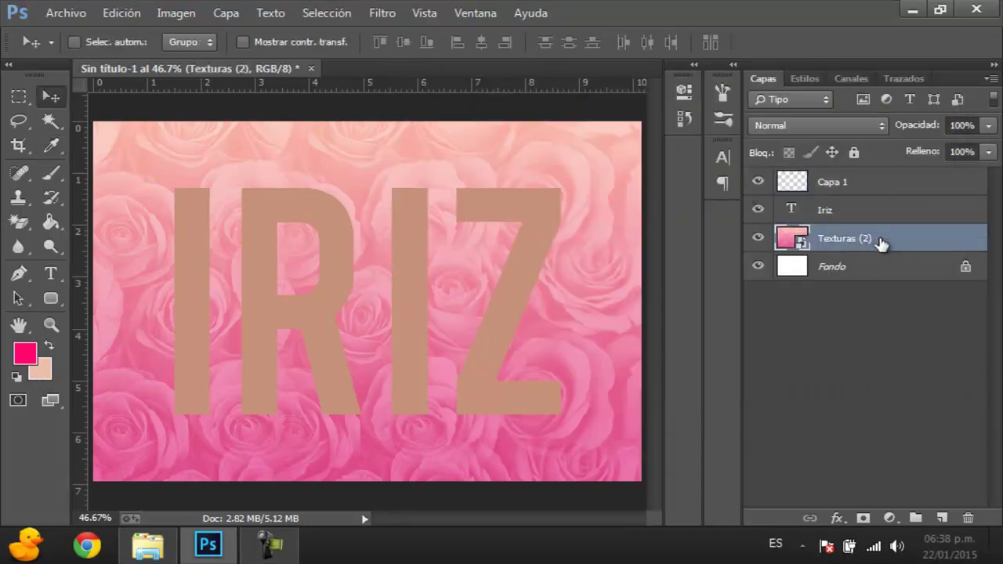
click(820, 180)
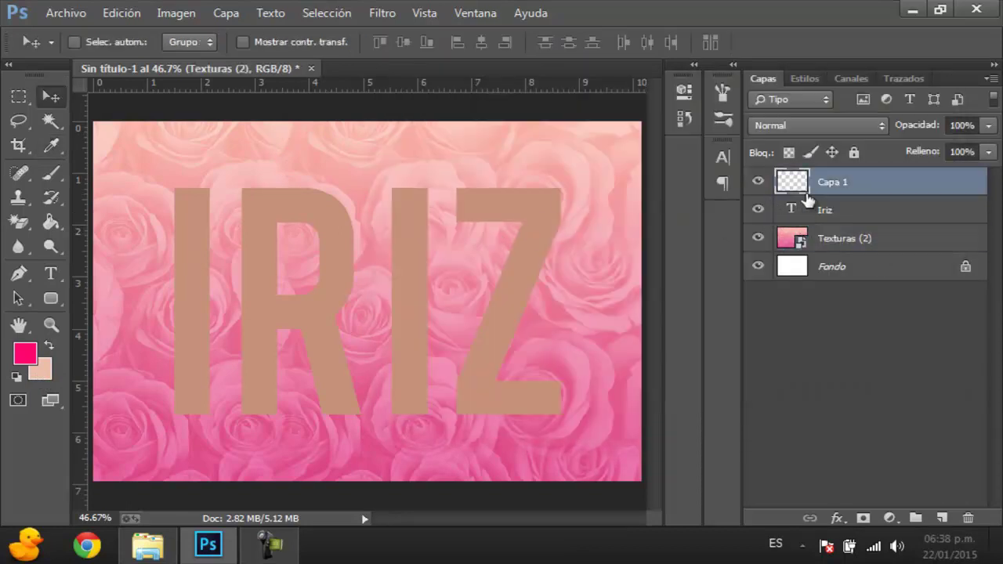
click(47, 173)
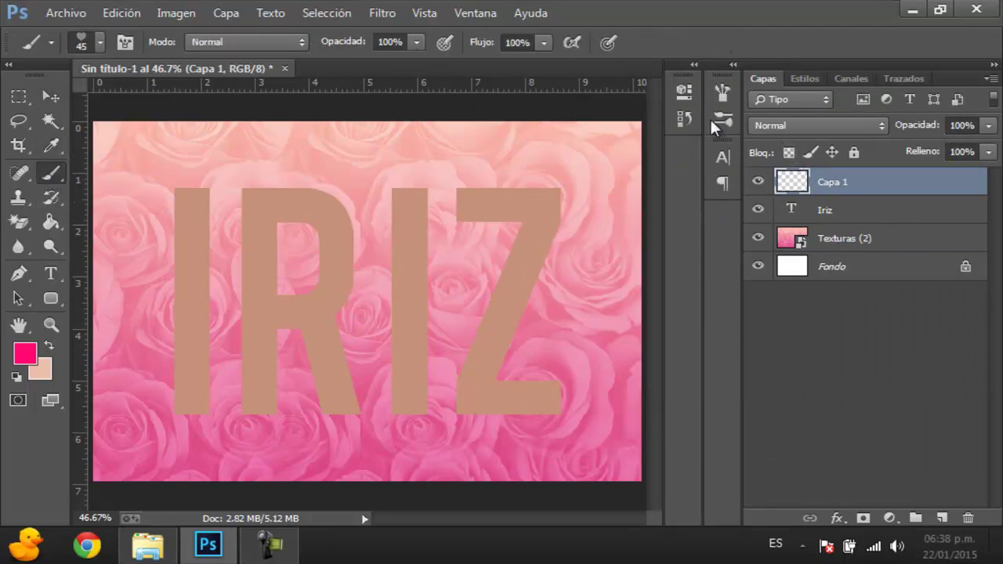
click(725, 91)
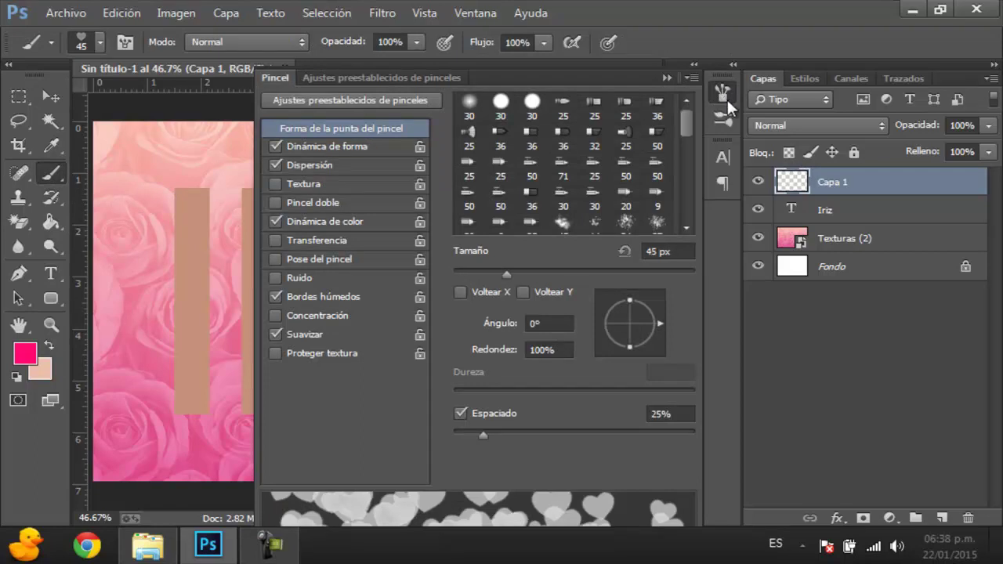
click(466, 14)
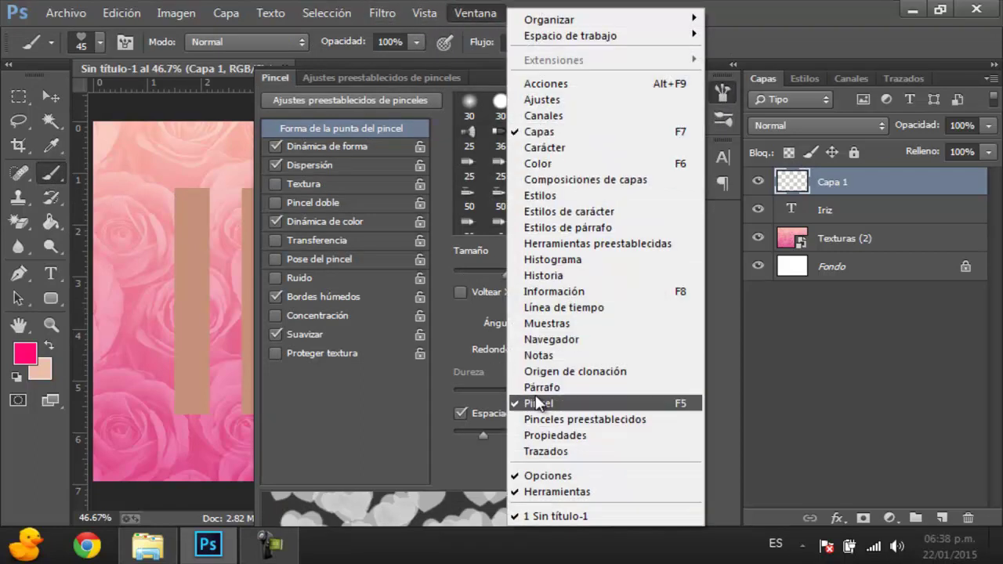
click(568, 403)
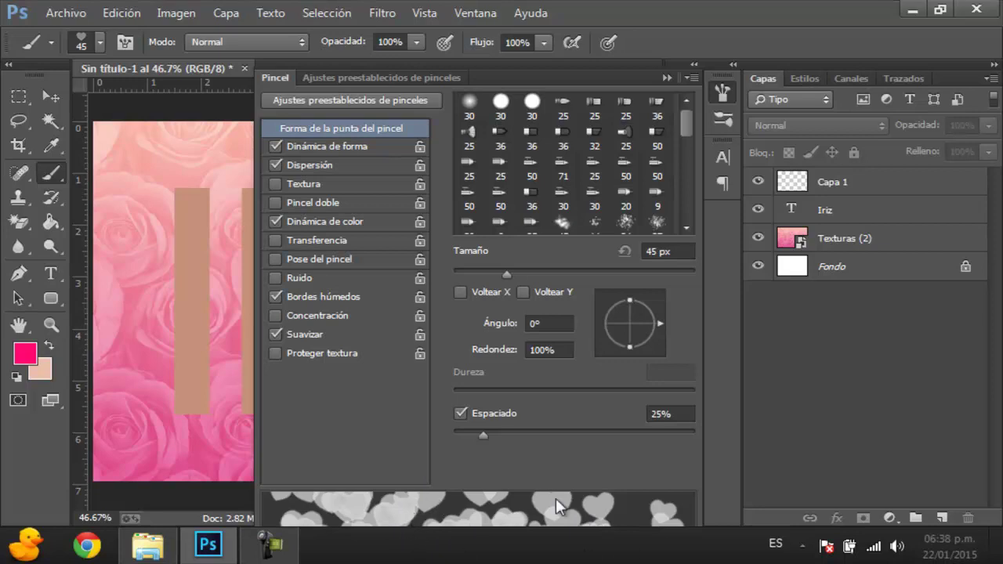
- Reduce the heart brush size to 16 px and collapse the Brush panel
click(684, 251)
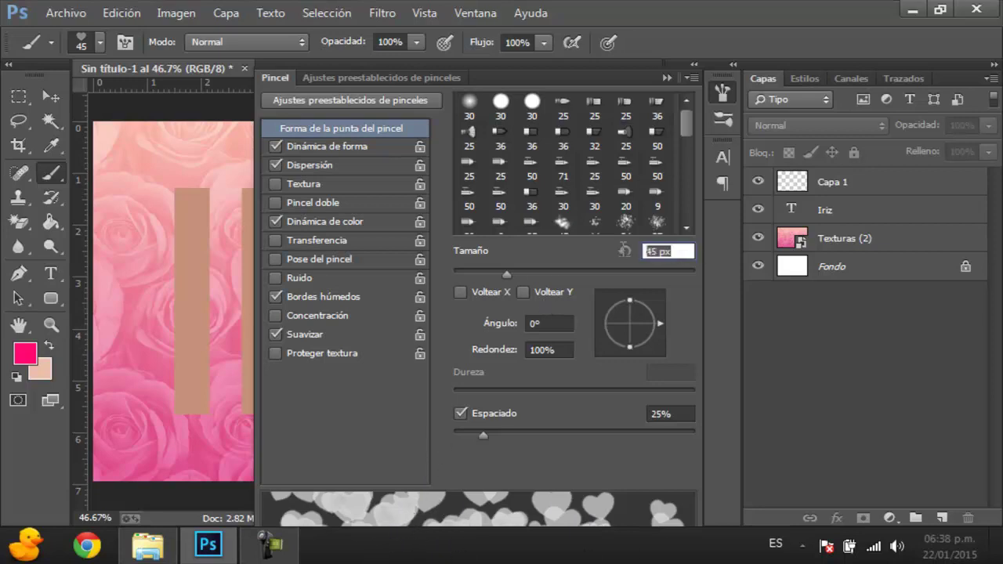
click(693, 249)
mouse_move(503, 274)
mouse_down()
mouse_move(462, 274)
mouse_move(471, 268)
mouse_up()
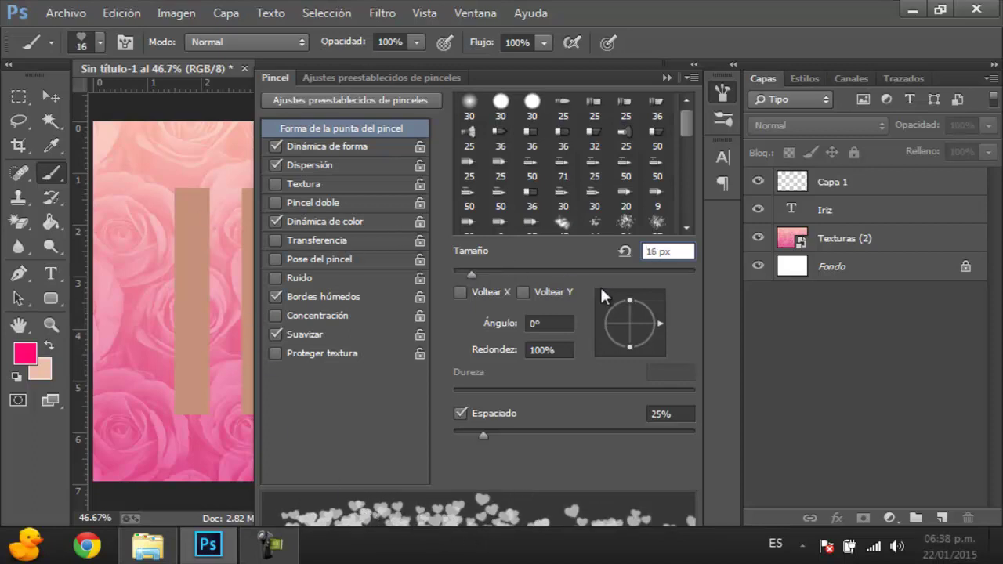
click(666, 77)
click(850, 182)
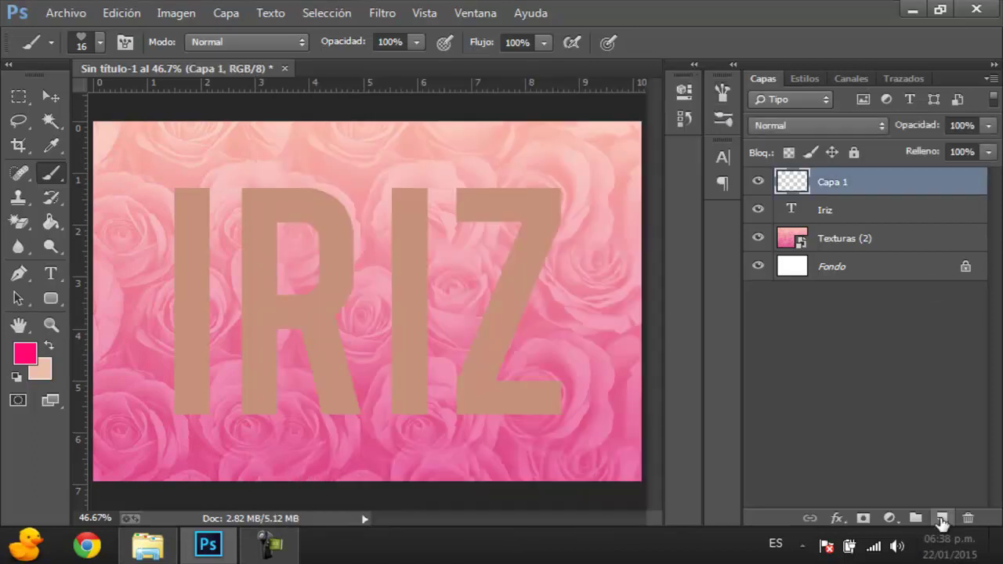
- Paint trial heart loops around IRIZ on a new layer, then delete it
click(941, 519)
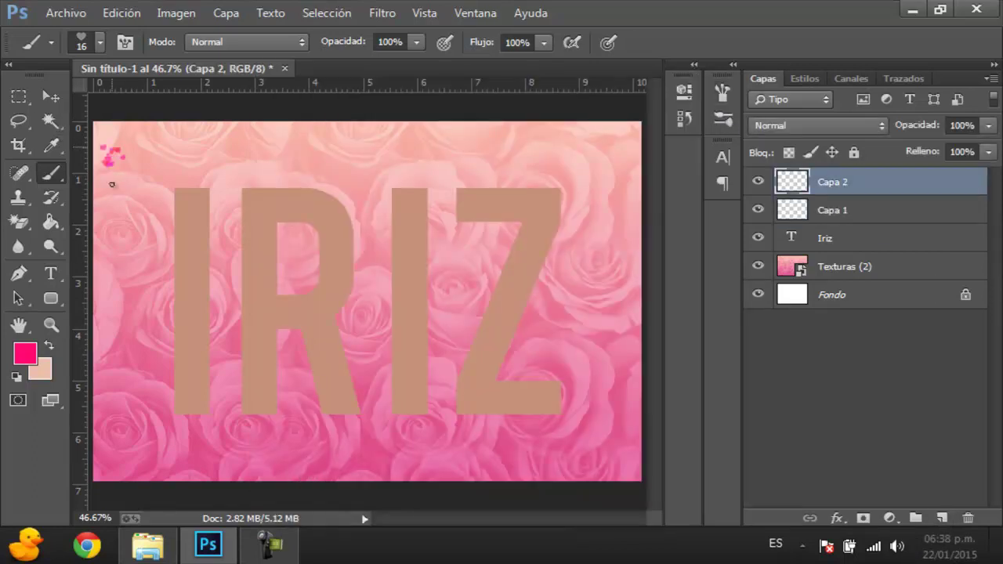
mouse_move(112, 184)
mouse_down()
mouse_move(245, 309)
mouse_move(381, 164)
mouse_move(446, 394)
mouse_move(217, 413)
mouse_move(384, 470)
mouse_move(564, 255)
mouse_move(188, 153)
mouse_move(291, 179)
mouse_move(360, 360)
mouse_move(586, 160)
mouse_up()
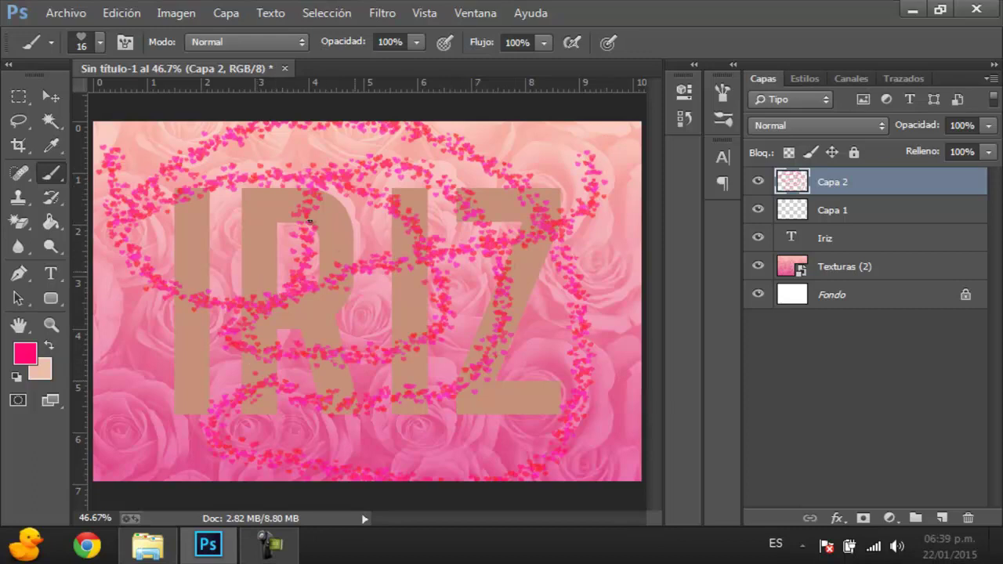
mouse_move(310, 221)
mouse_down()
mouse_move(117, 314)
mouse_move(343, 407)
mouse_move(443, 165)
mouse_move(549, 141)
mouse_up()
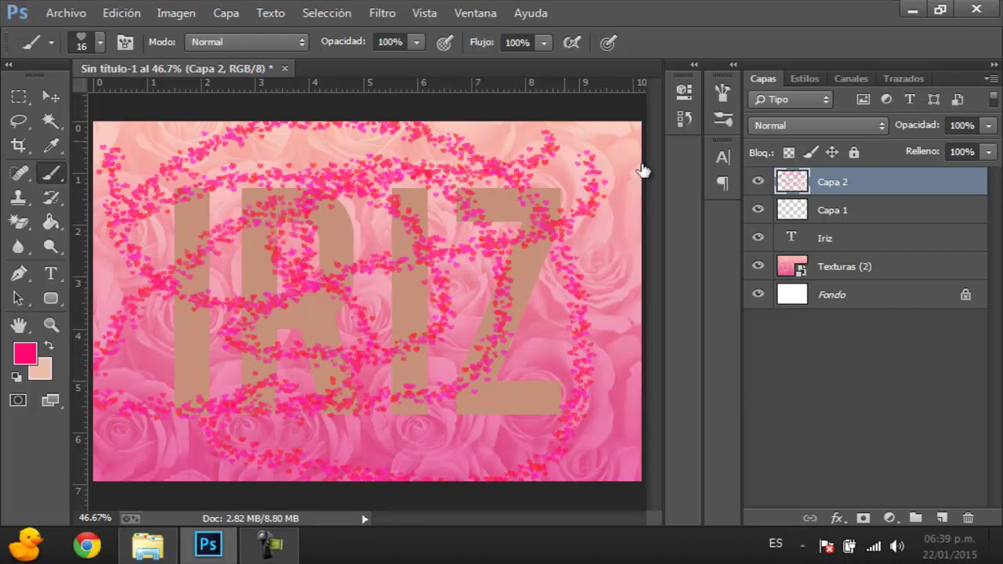
click(968, 518)
- At 42 px brush size, paint hearts across IRIZ on a new Capa 2, then delete it
click(722, 92)
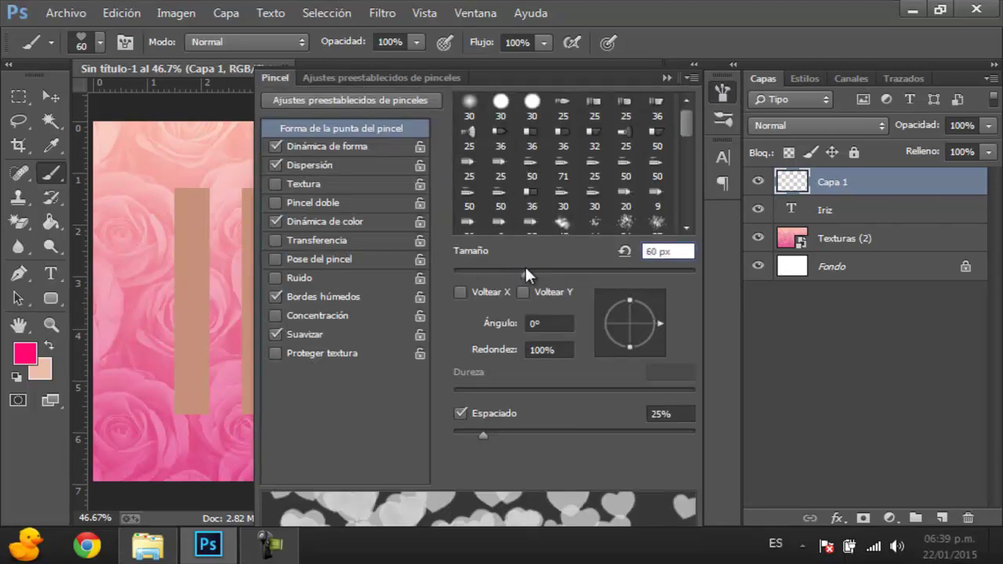
drag(524, 270, 502, 270)
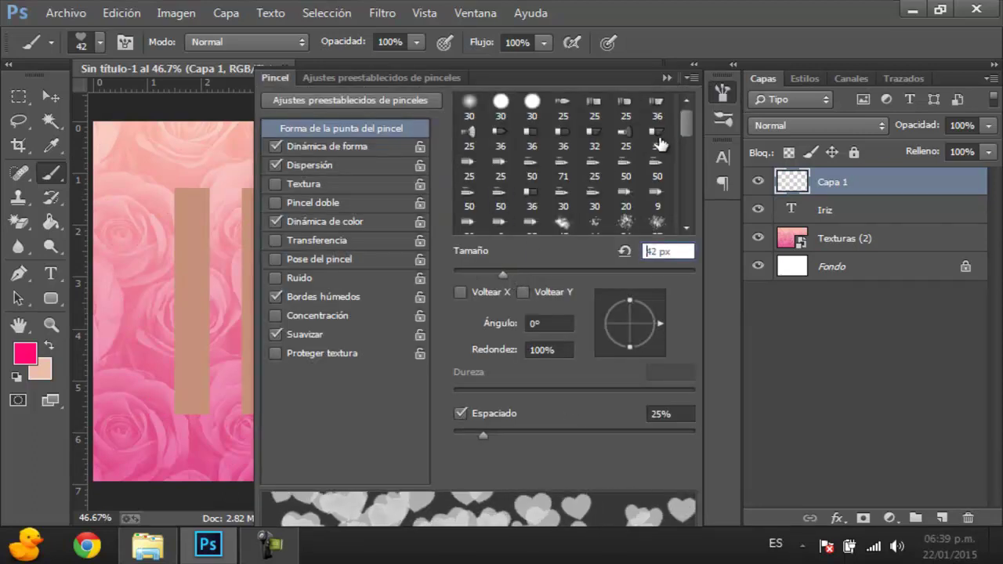
click(668, 78)
click(940, 517)
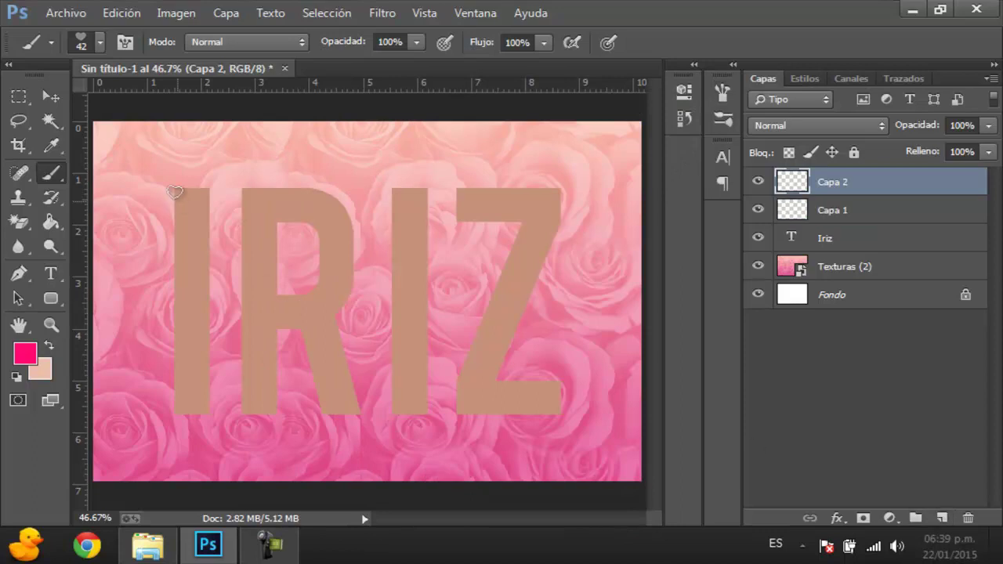
drag(145, 141, 588, 274)
mouse_move(603, 329)
mouse_down()
mouse_move(414, 251)
mouse_move(217, 219)
mouse_up()
drag(186, 182, 150, 454)
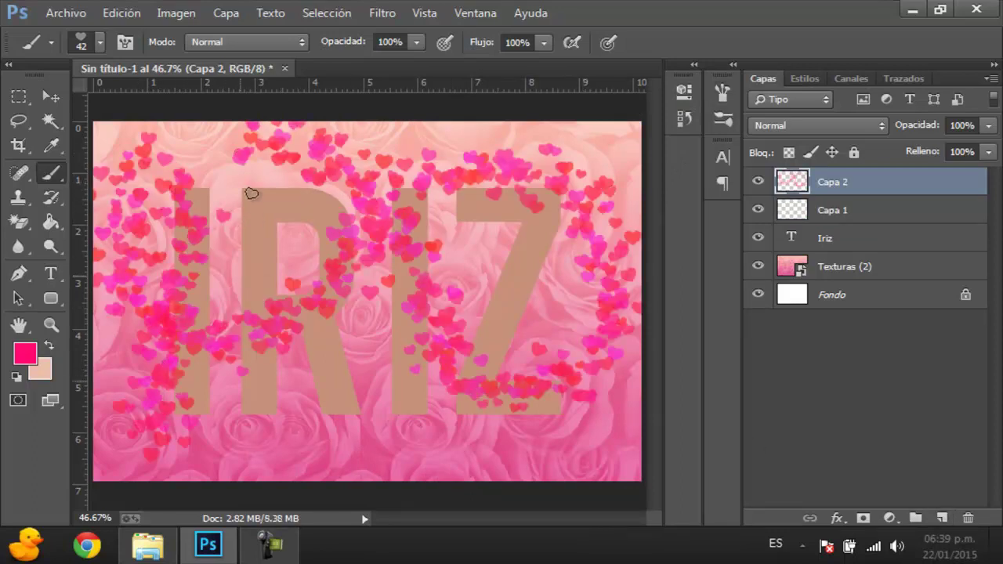
drag(252, 195, 266, 419)
mouse_move(282, 165)
mouse_down()
mouse_move(319, 325)
mouse_move(380, 391)
mouse_up()
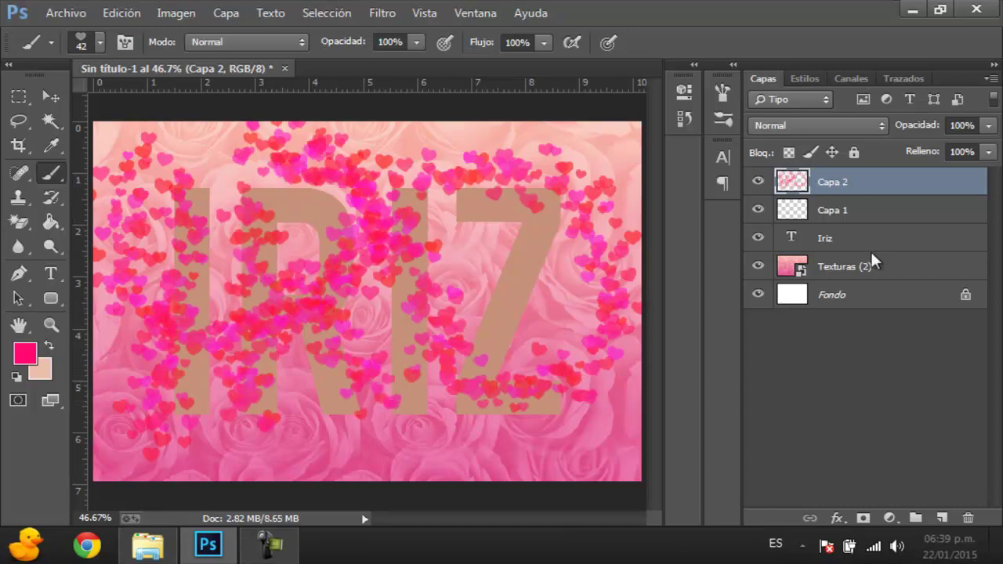
click(965, 518)
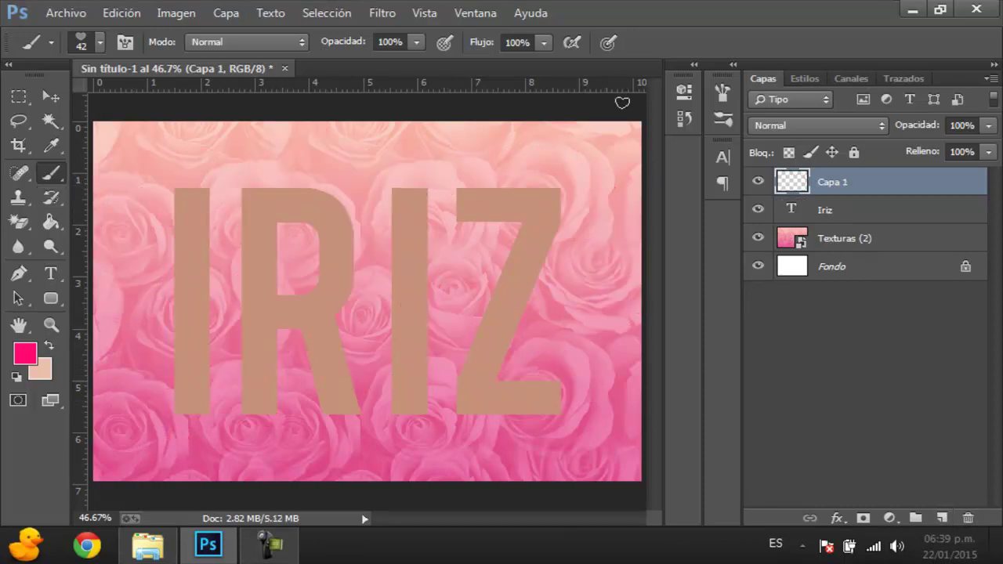
- In the Brush panel, set Size to 24 px and Spacing to 50%, then close it
click(722, 94)
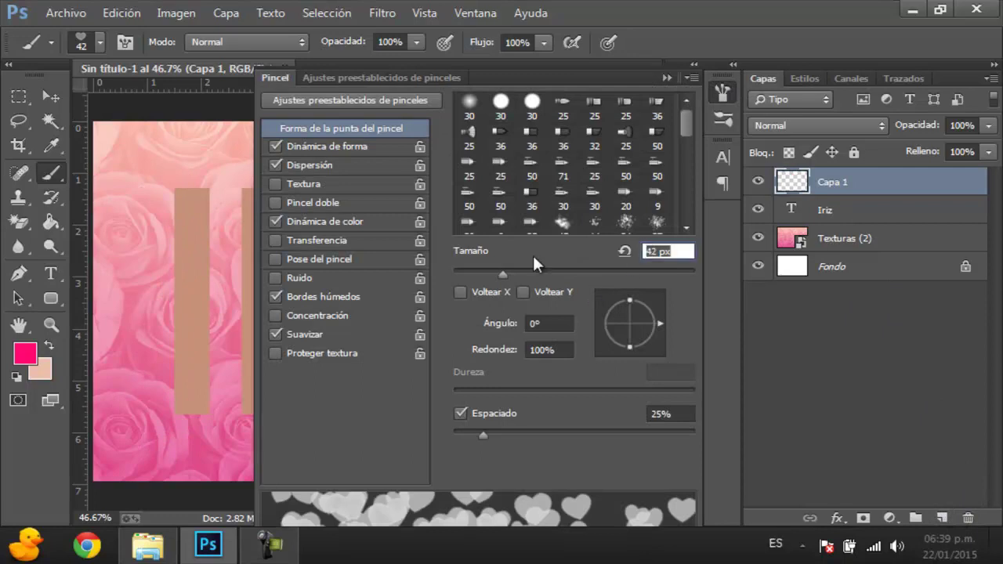
click(484, 274)
drag(483, 274, 481, 275)
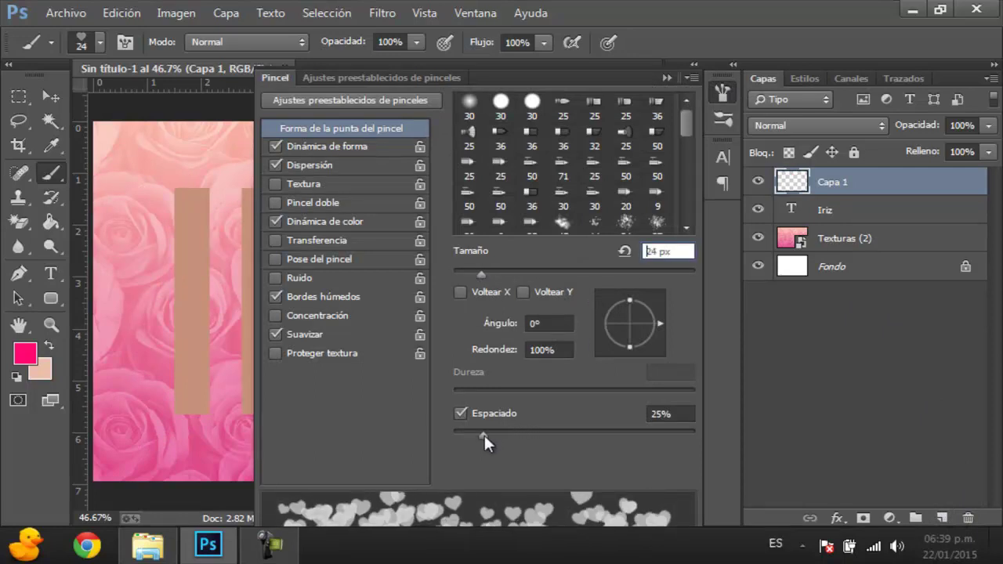
mouse_move(483, 433)
mouse_down()
mouse_move(609, 425)
mouse_move(588, 433)
mouse_up()
mouse_move(515, 427)
mouse_down()
mouse_move(498, 432)
mouse_move(512, 428)
mouse_up()
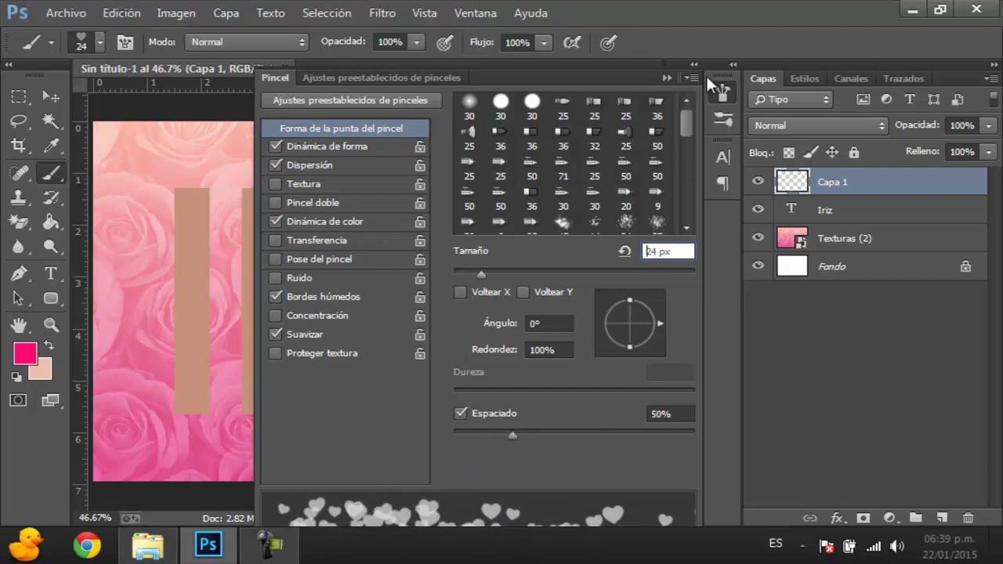
click(670, 77)
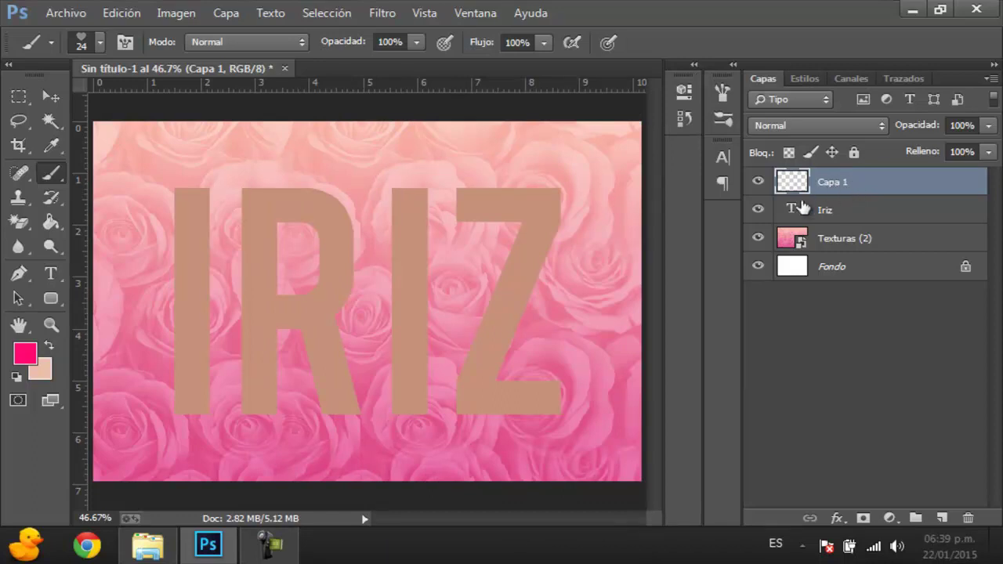
- Create a work path from the Iriz text layer's letter outlines, then make Capa 1 active
click(811, 213)
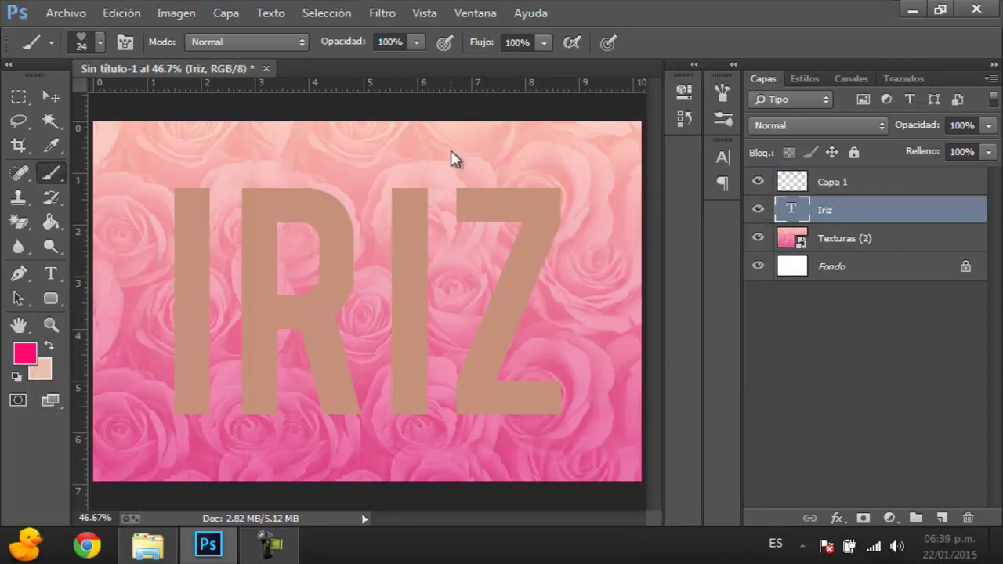
right_click(828, 208)
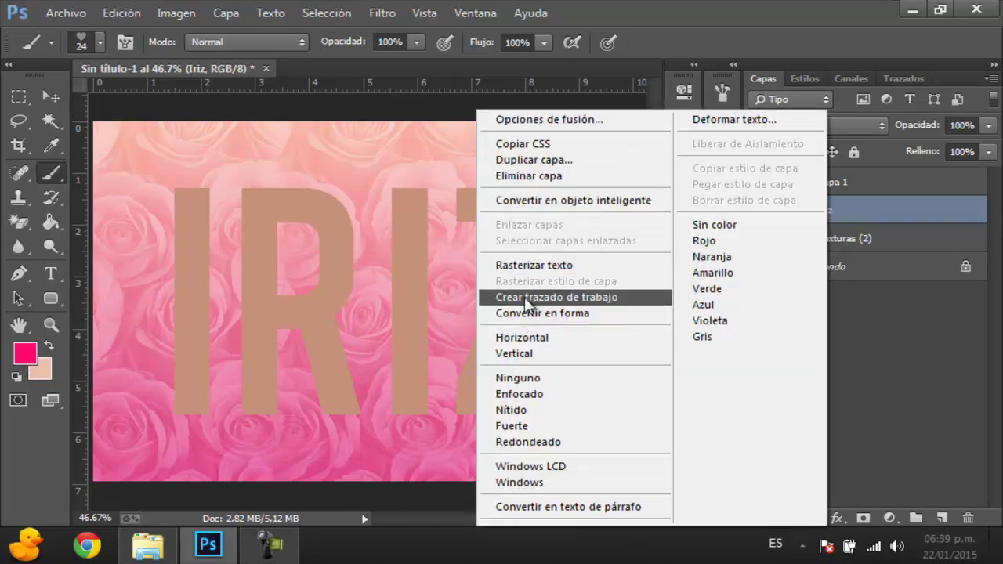
click(550, 300)
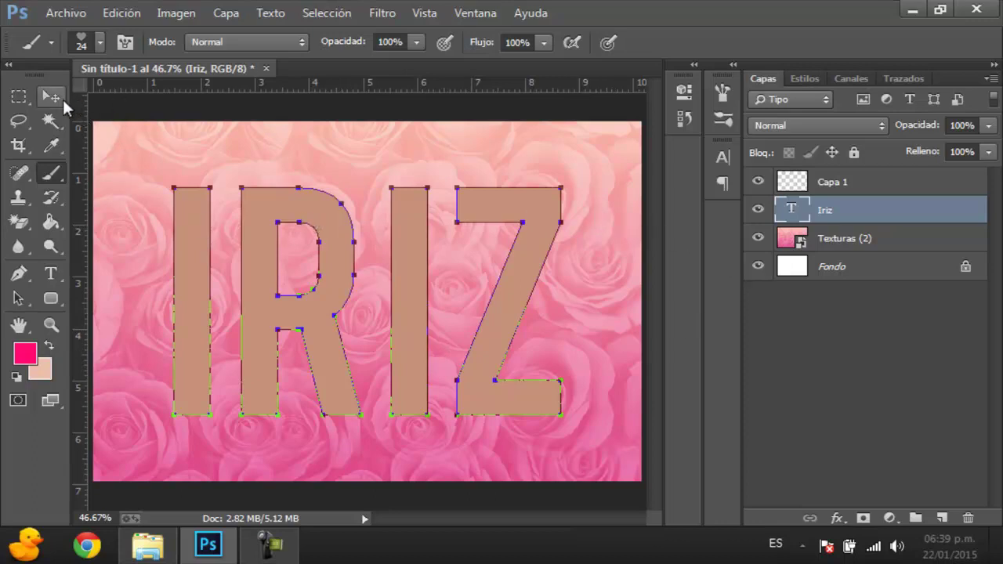
click(851, 184)
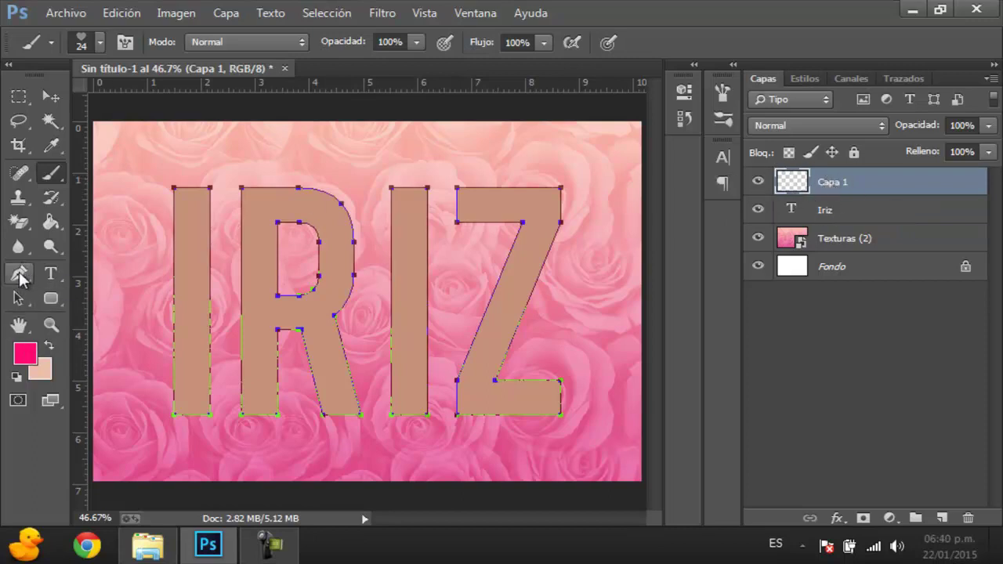
- Stroke the IRIZ work path with the heart brush on Capa 1, without simulated pressure
click(19, 274)
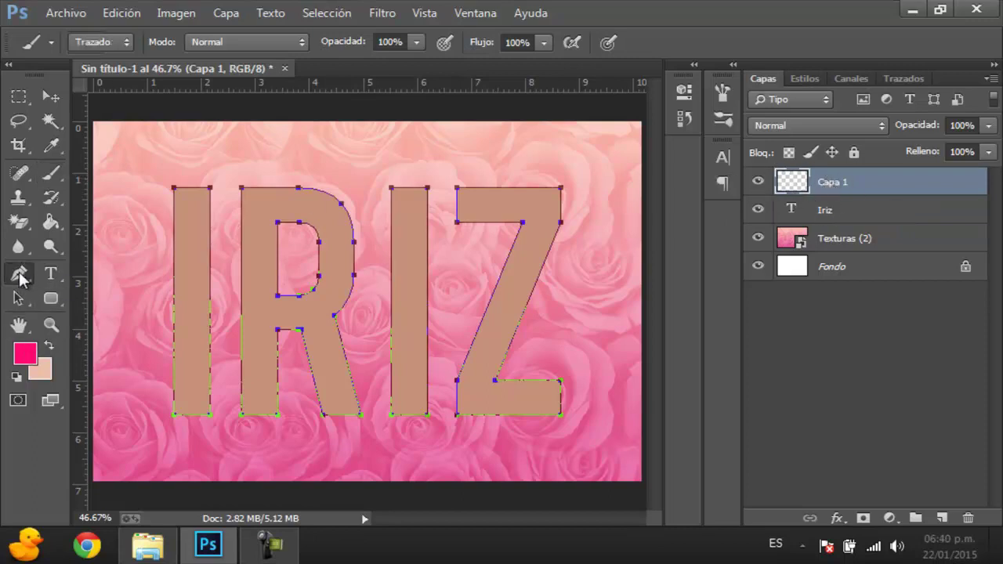
right_click(179, 185)
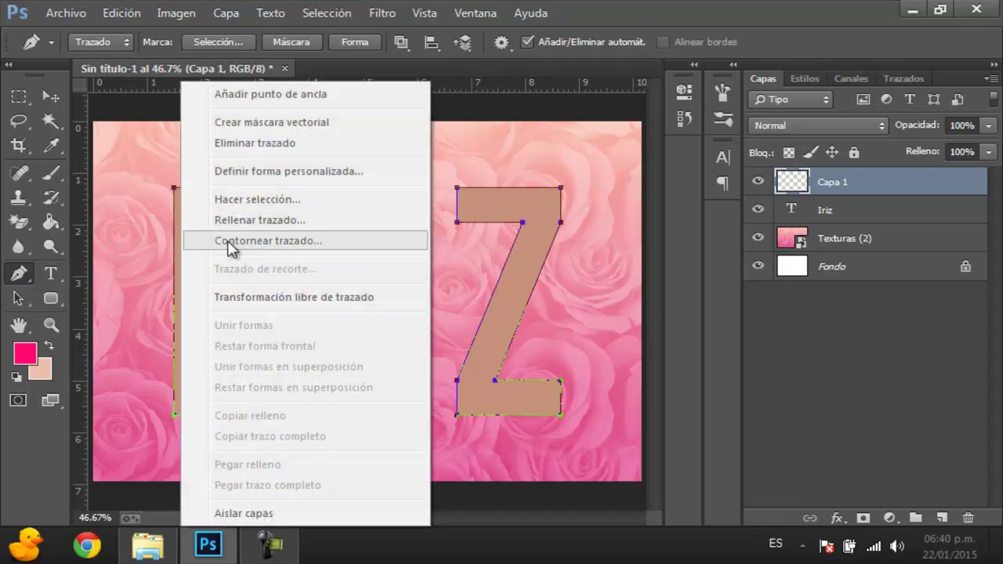
click(313, 240)
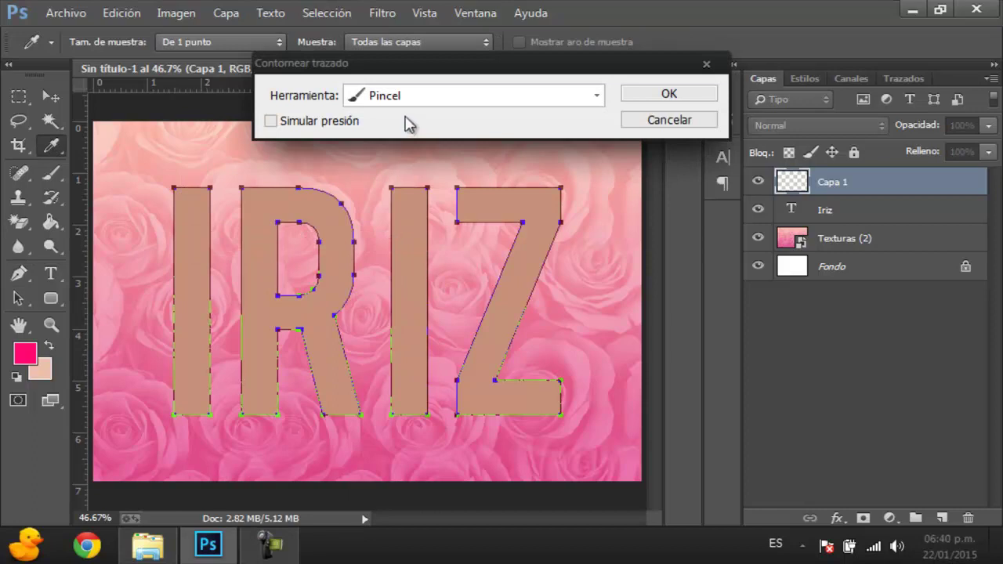
click(404, 97)
click(414, 138)
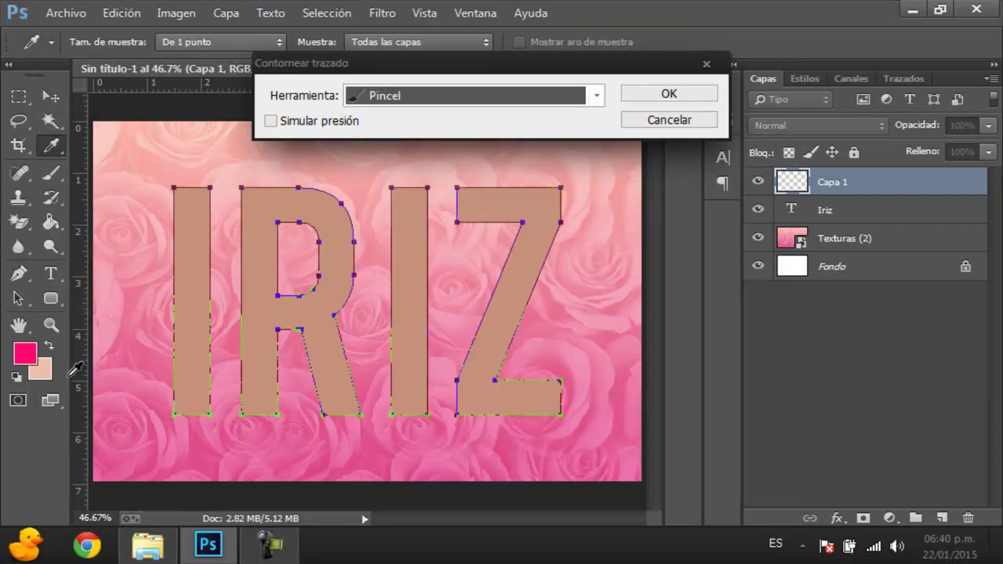
click(271, 122)
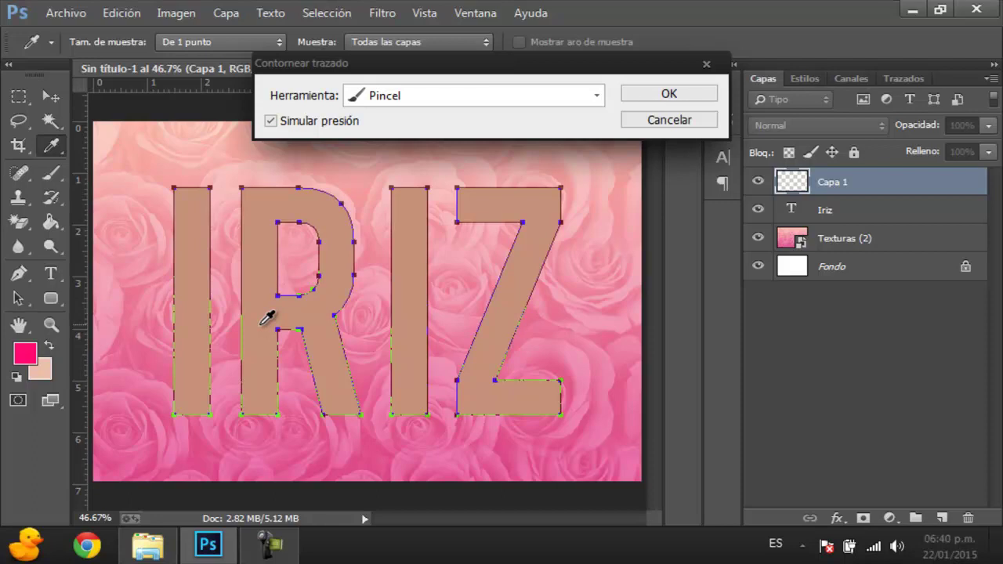
click(267, 123)
click(668, 95)
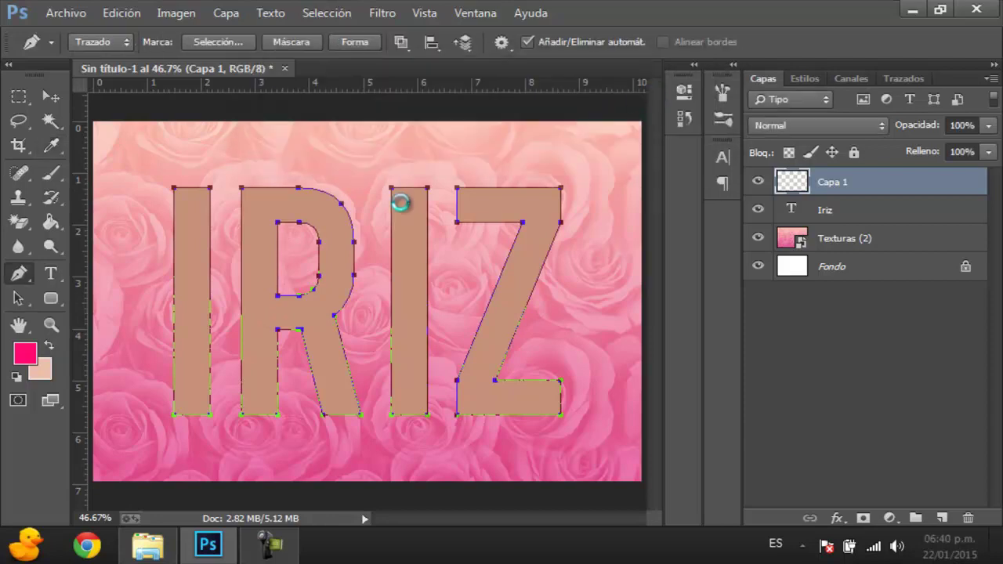
- Zoom in to inspect the hearts along the letters, then fit the document on screen
click(51, 324)
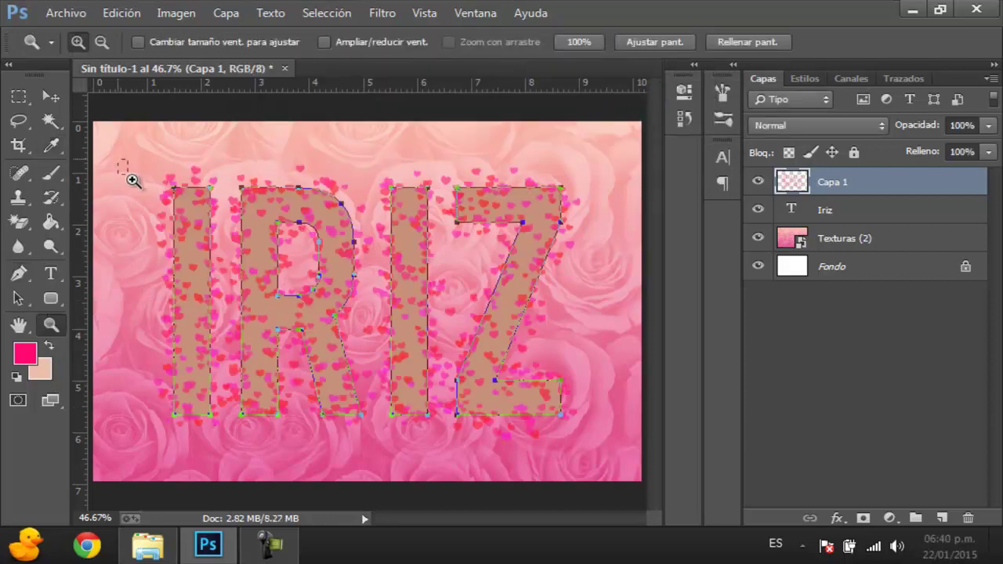
scroll(249, 204, up, 1)
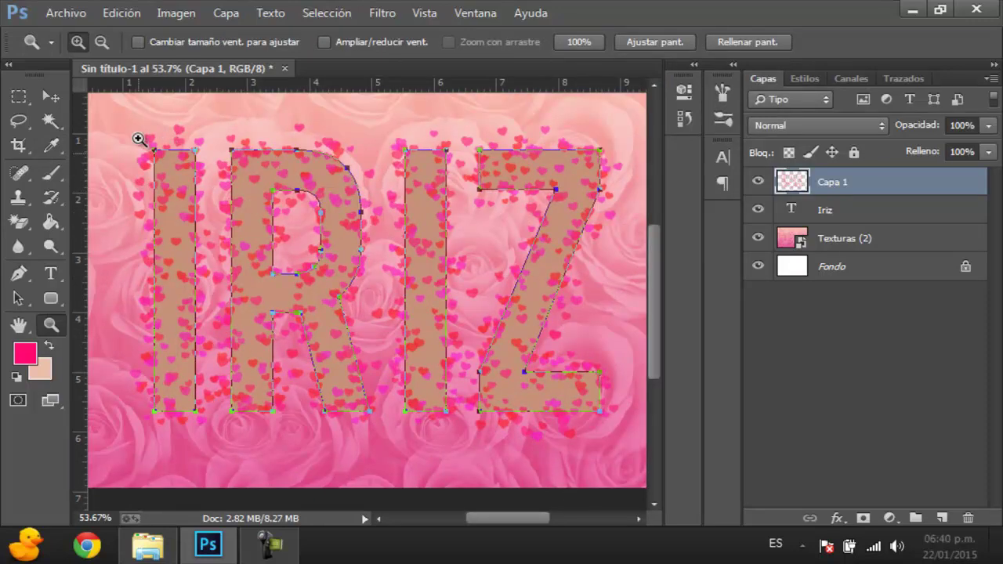
drag(132, 146, 213, 425)
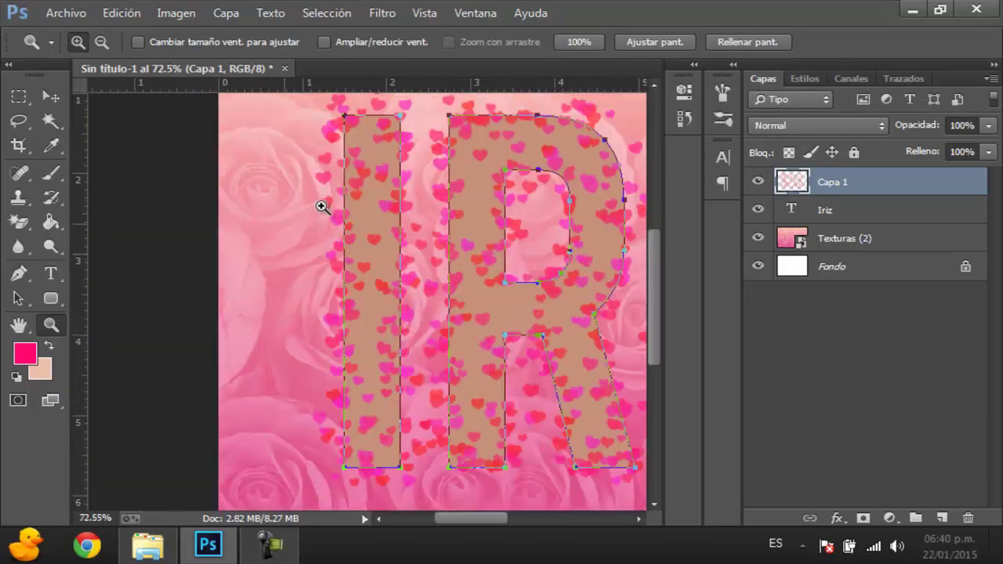
right_click(402, 183)
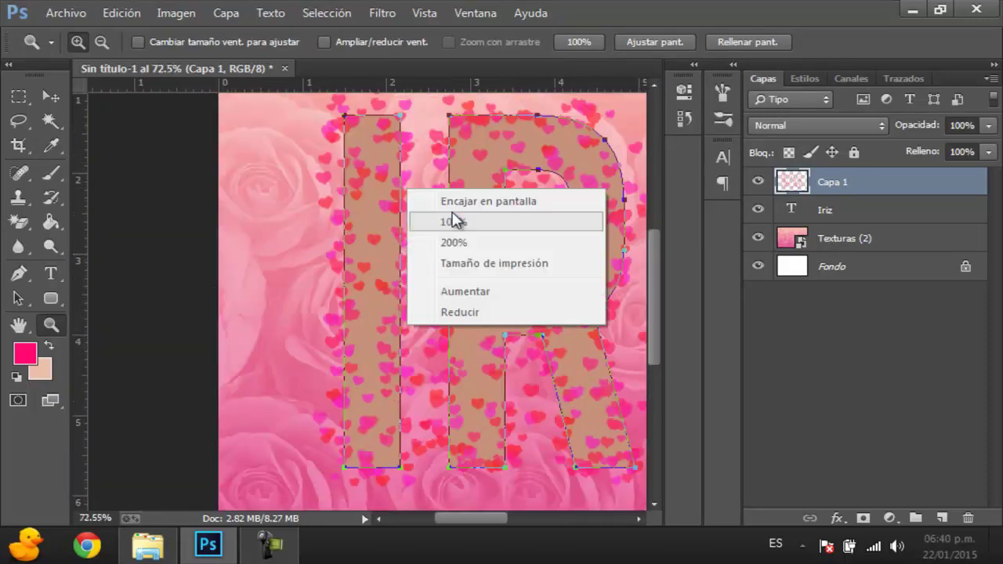
click(454, 217)
right_click(419, 227)
click(452, 238)
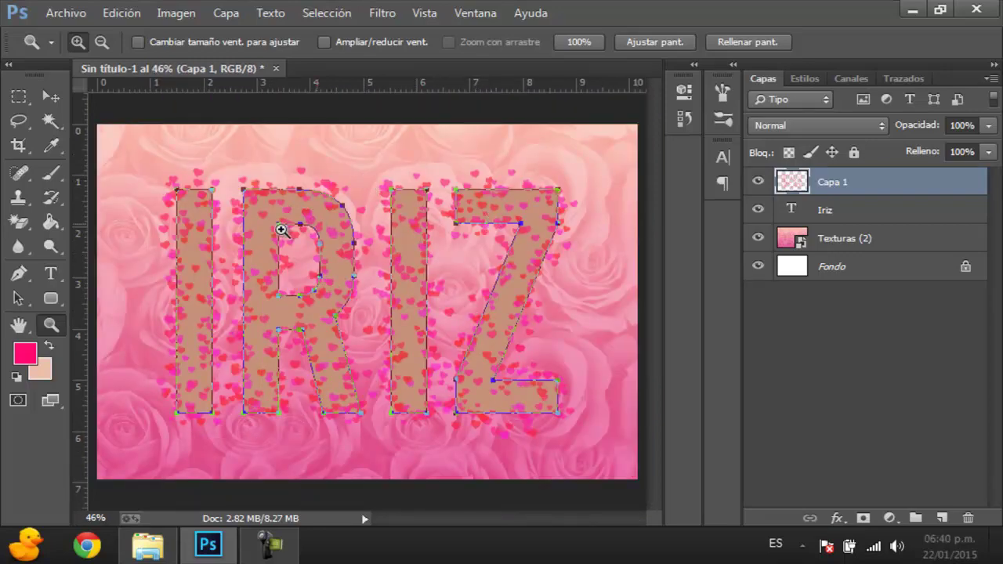
drag(167, 186, 617, 427)
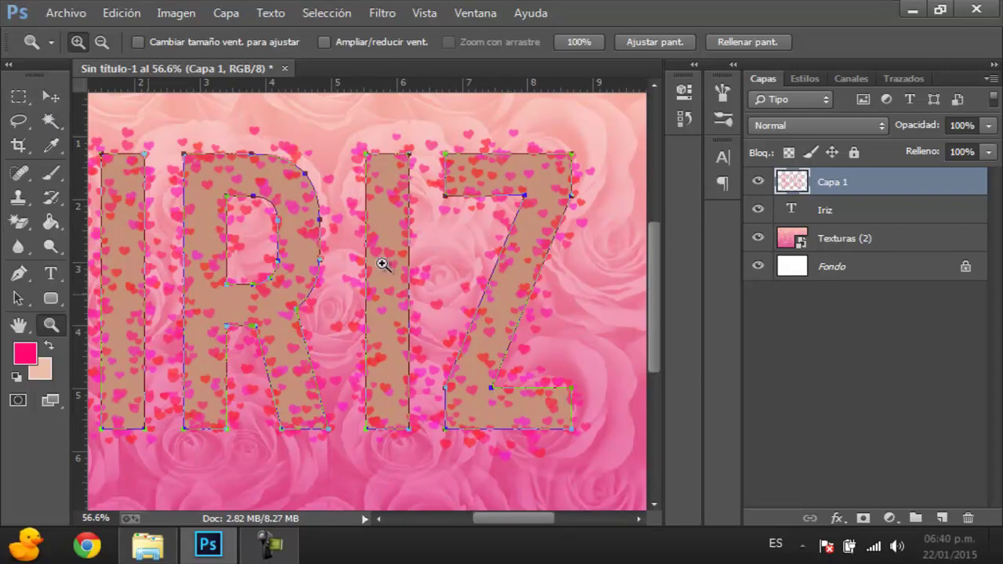
right_click(413, 260)
click(451, 272)
- Delete the letter outline work path
click(18, 96)
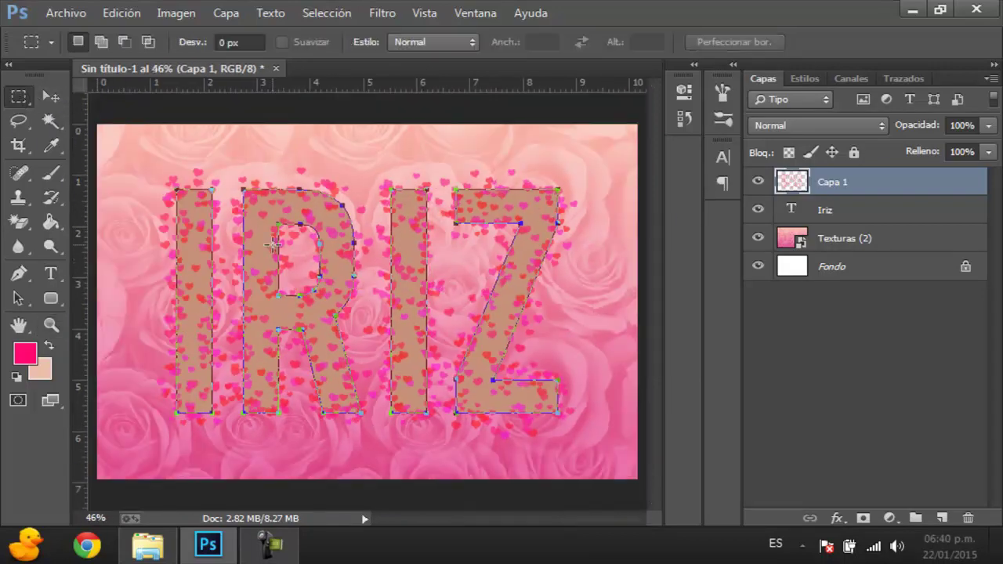
right_click(273, 246)
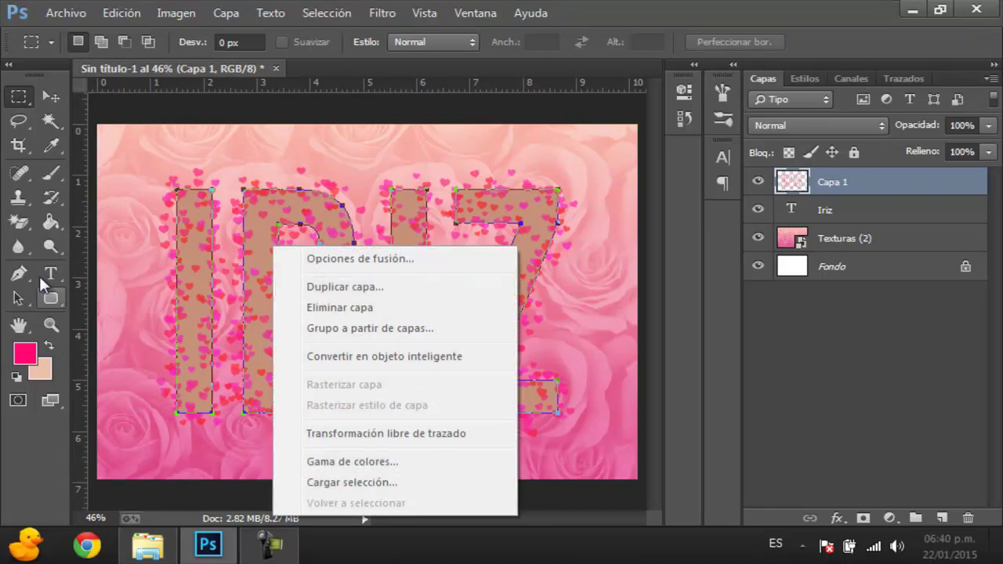
click(19, 279)
right_click(224, 110)
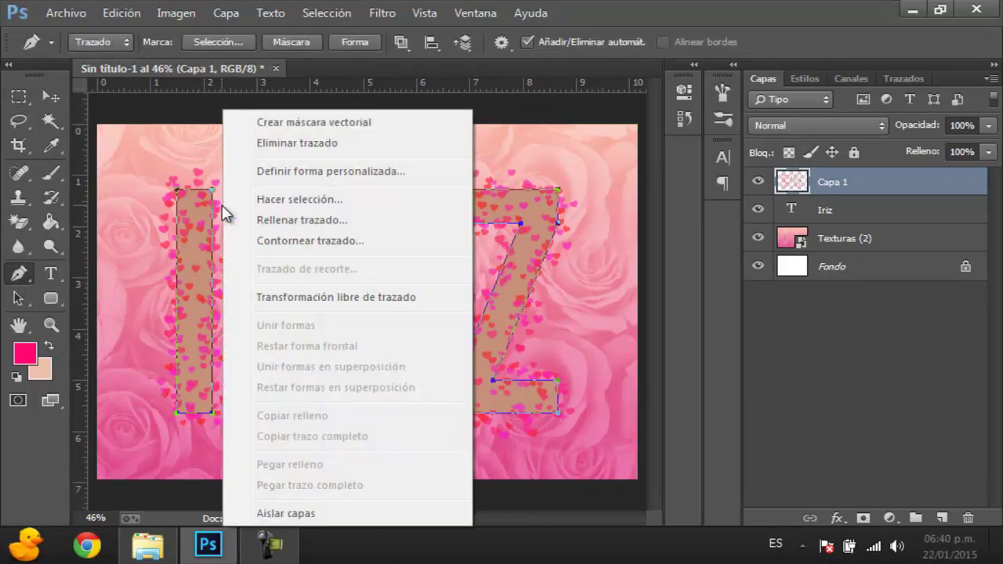
click(304, 144)
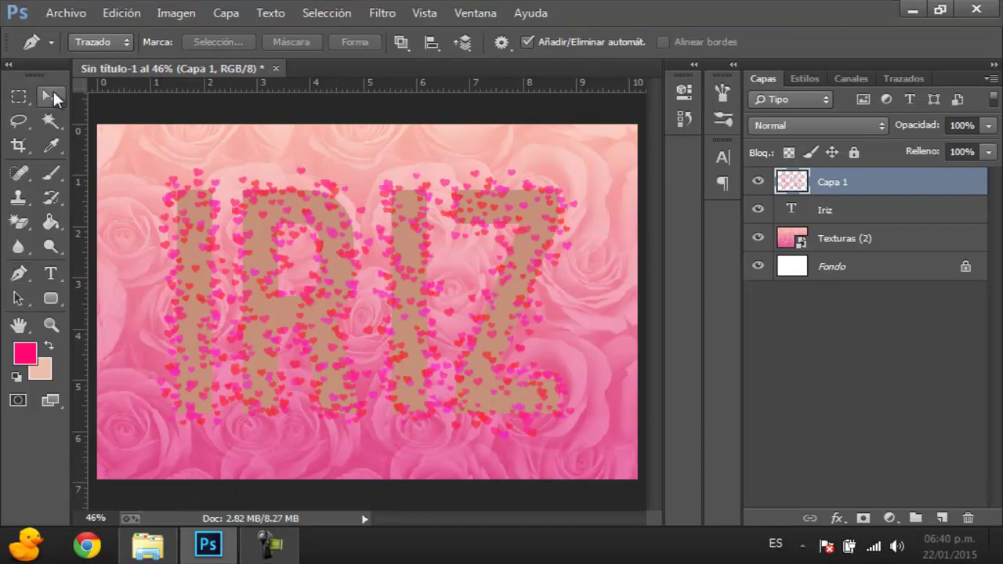
- Duplicate the Iriz layer as Iriz copia and rasterize the copy's text
click(50, 95)
click(815, 213)
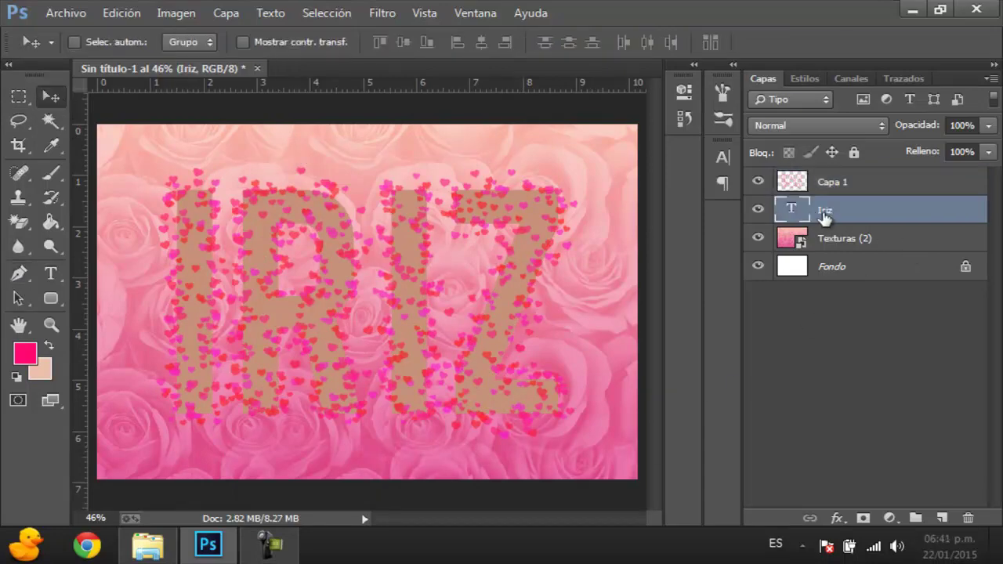
right_click(855, 206)
click(583, 163)
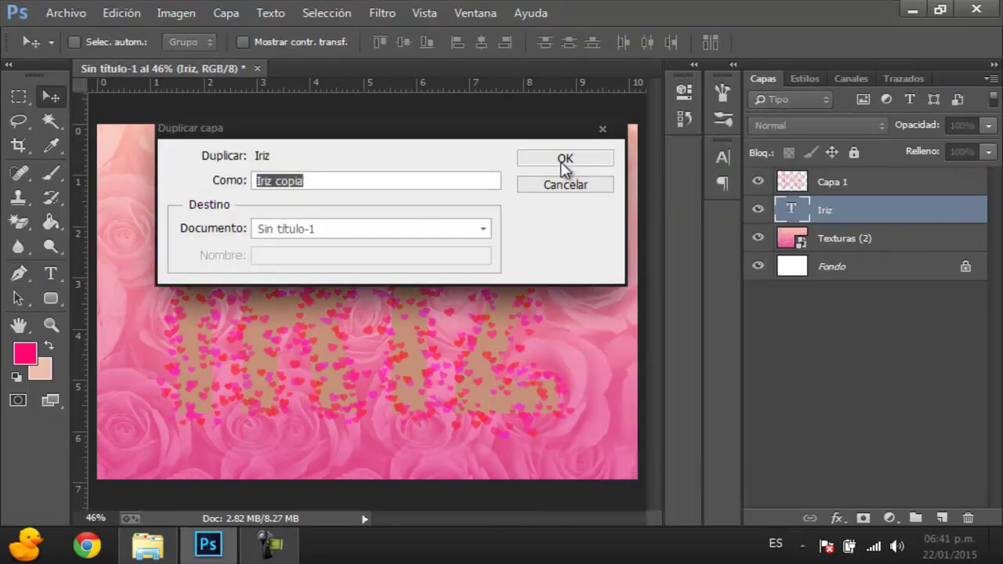
click(562, 163)
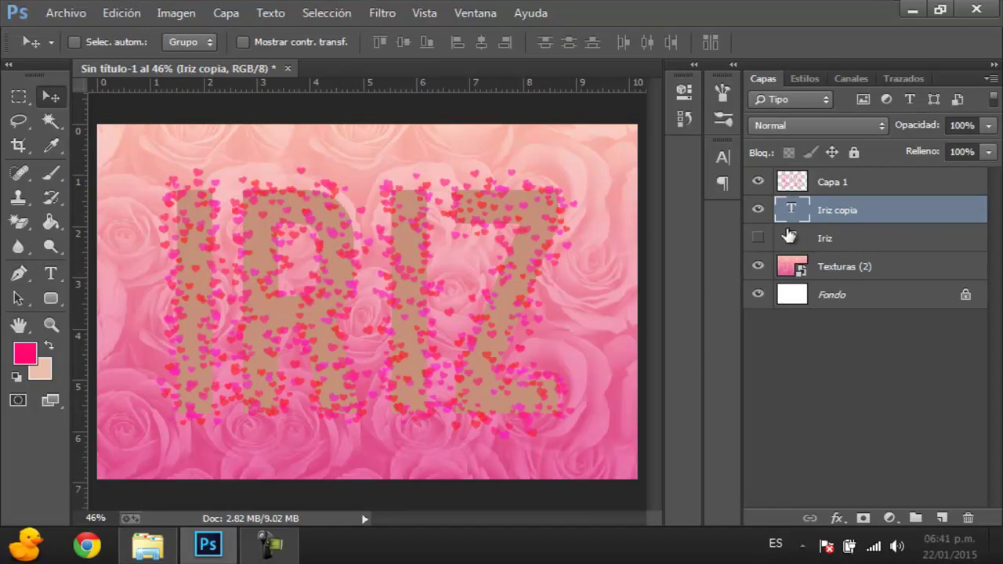
right_click(838, 209)
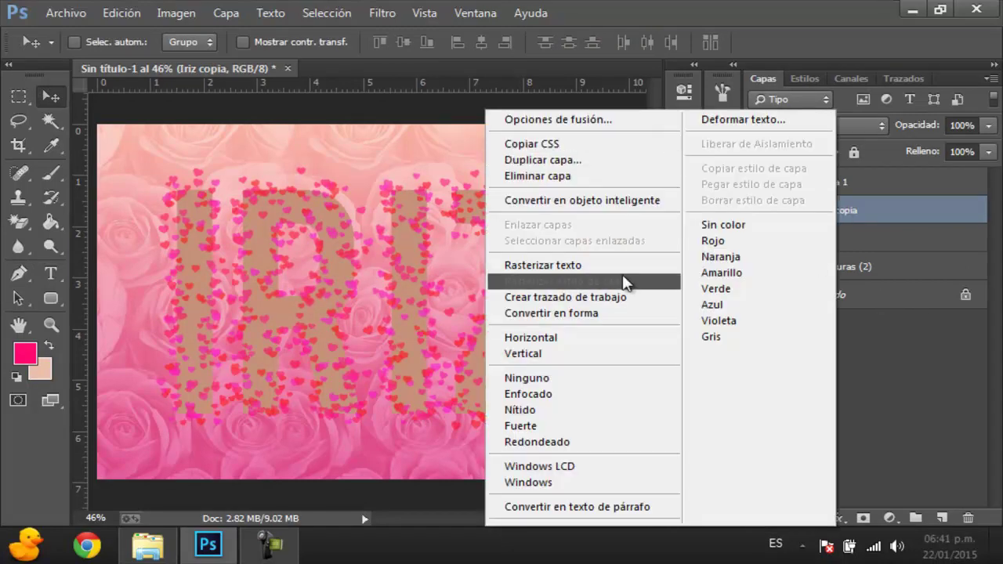
click(583, 266)
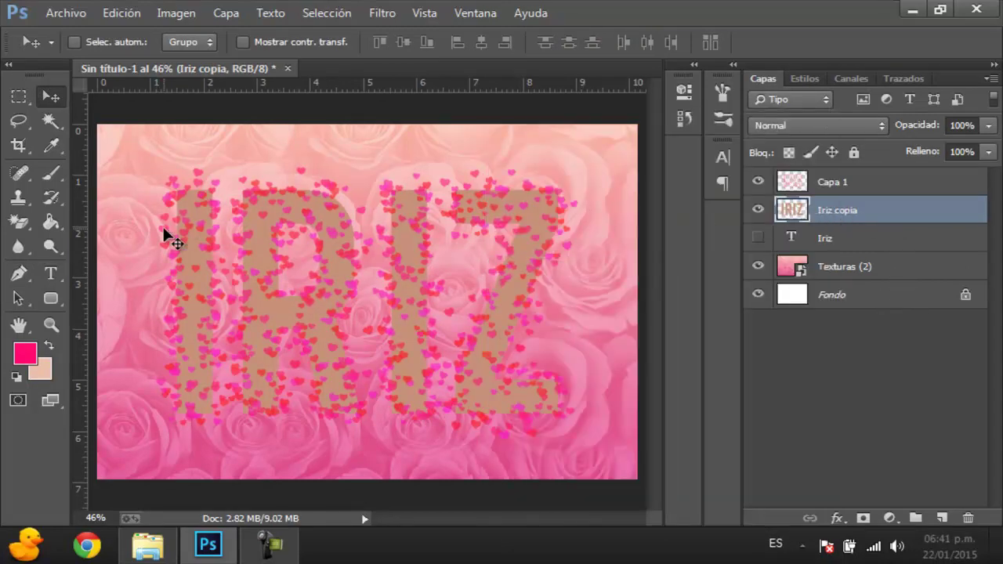
click(51, 324)
drag(157, 161, 593, 463)
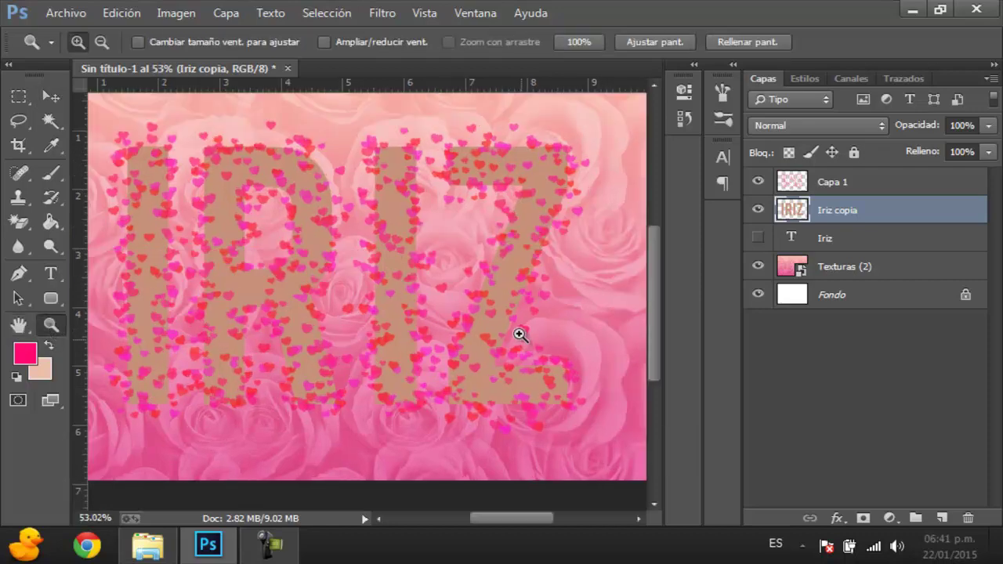
right_click(885, 210)
click(692, 119)
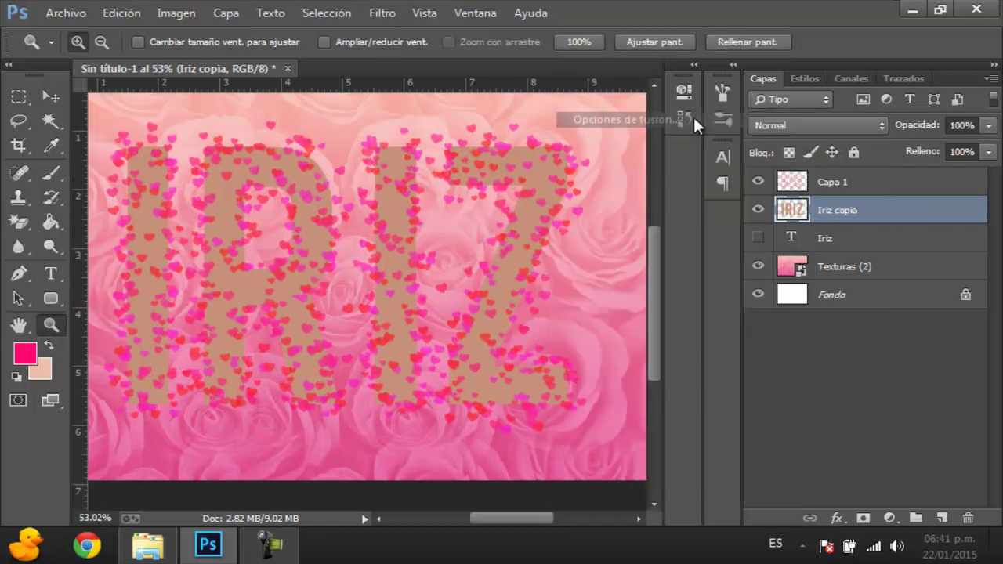
- In Iriz copia's layer style, swap a trial colour overlay for a gradient overlay
key(h)
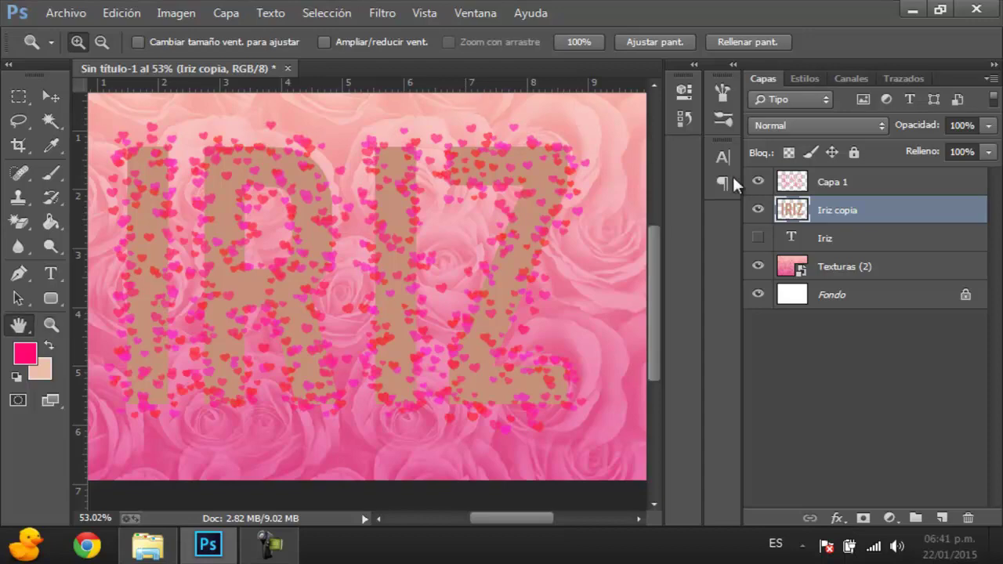
double_click(799, 205)
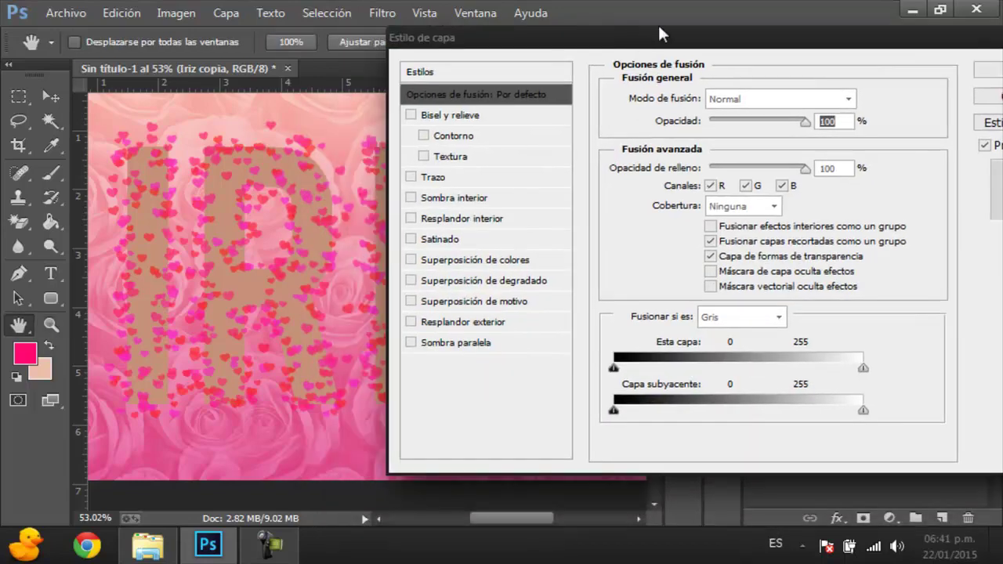
drag(549, 125, 687, 28)
click(534, 247)
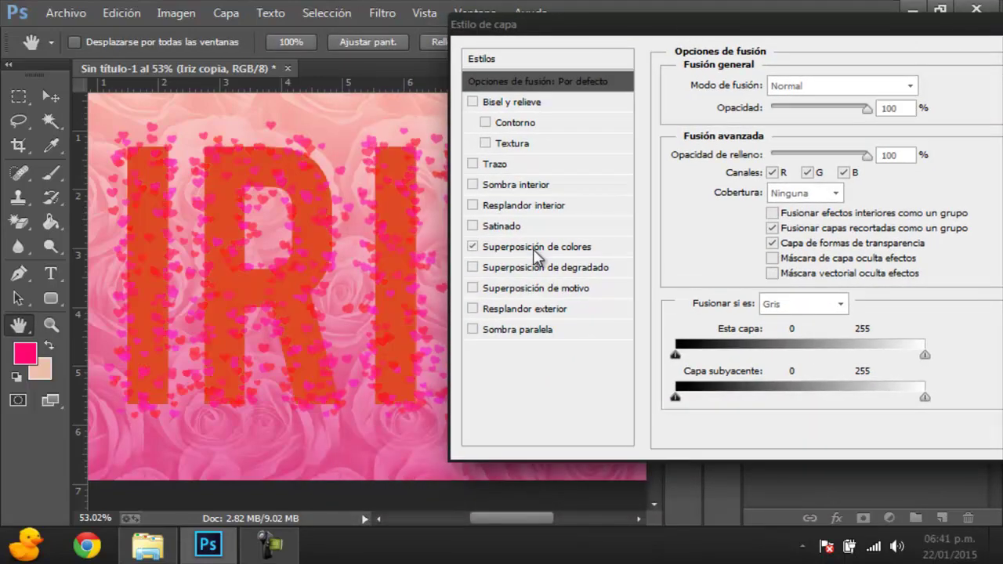
click(892, 92)
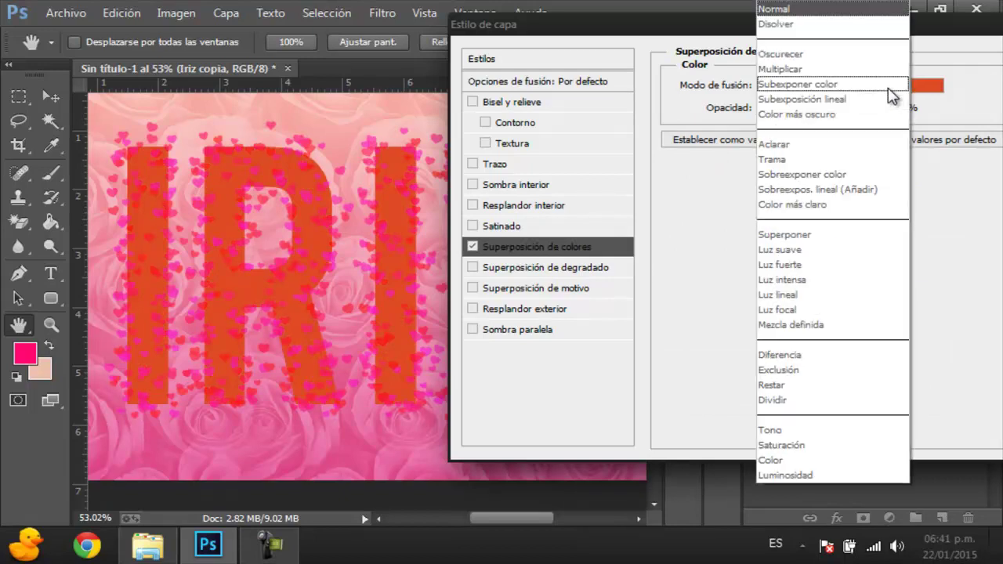
key(Escape)
click(473, 247)
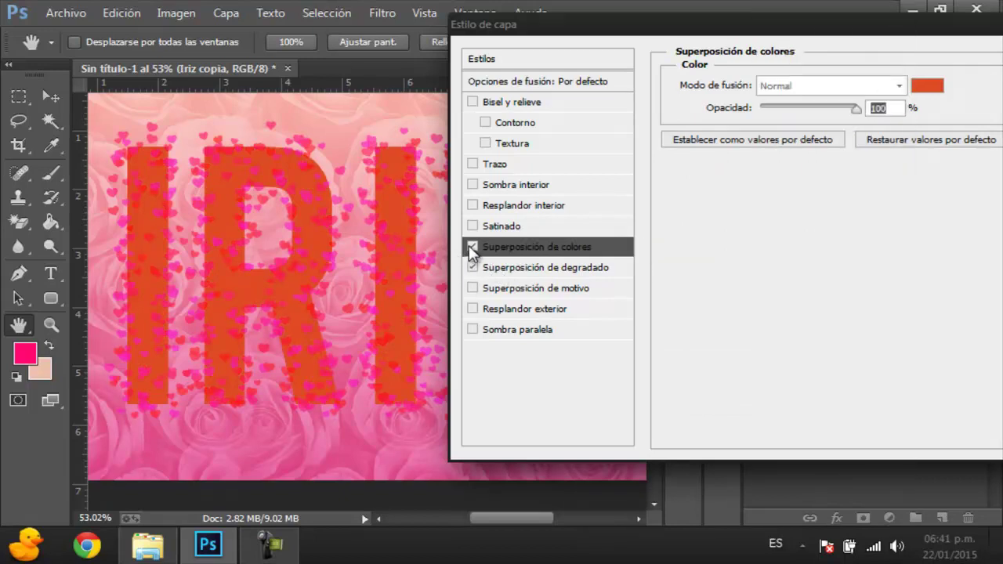
click(473, 267)
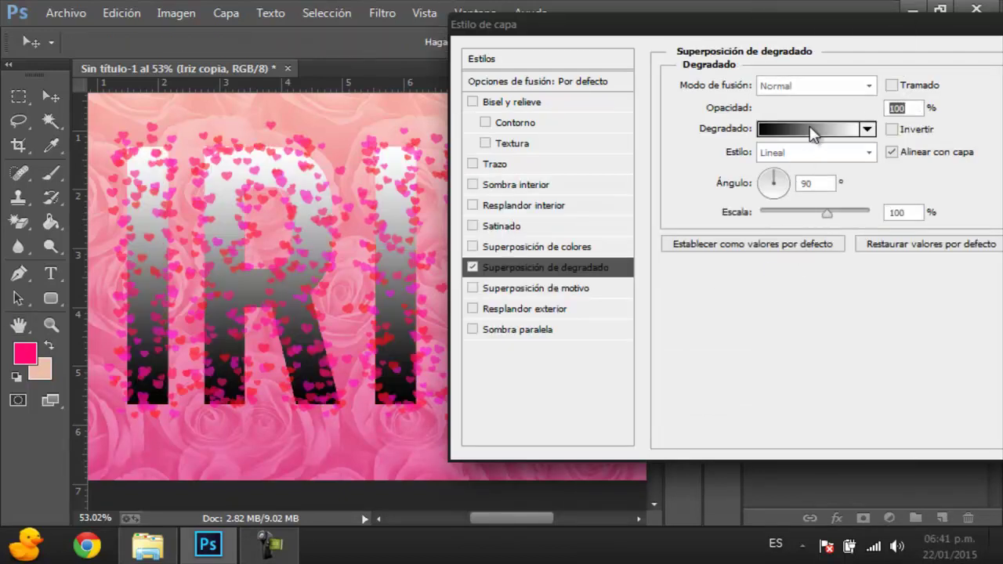
- Set the gradient stops to hot pink ff0770 and peach ecbfab and apply it
click(810, 130)
drag(492, 43, 592, 44)
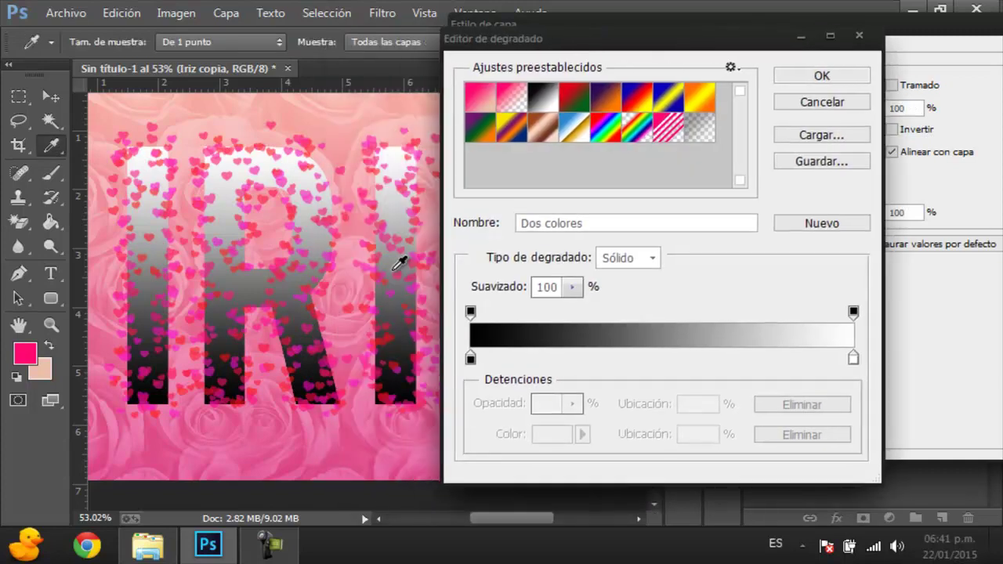
click(470, 359)
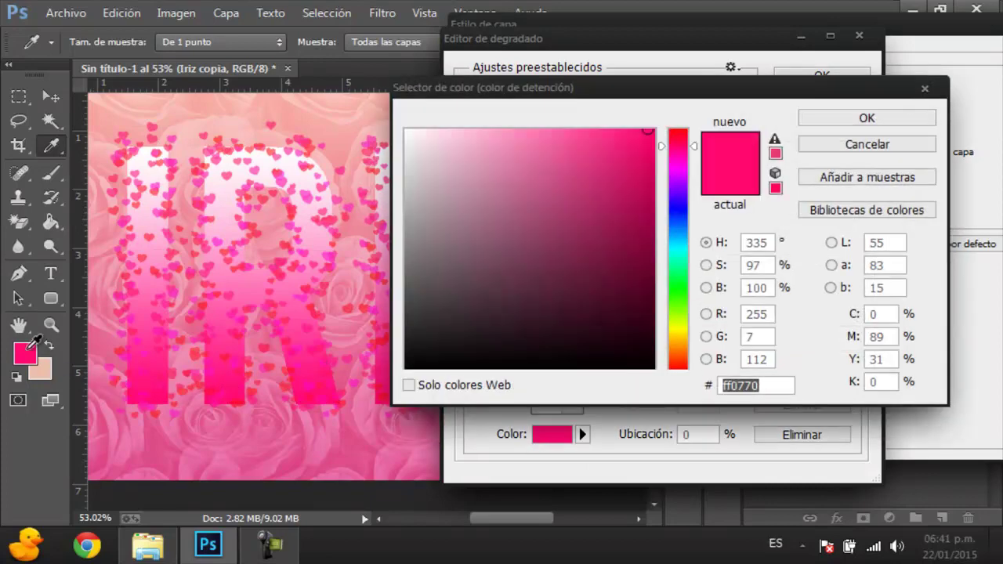
click(35, 339)
click(896, 114)
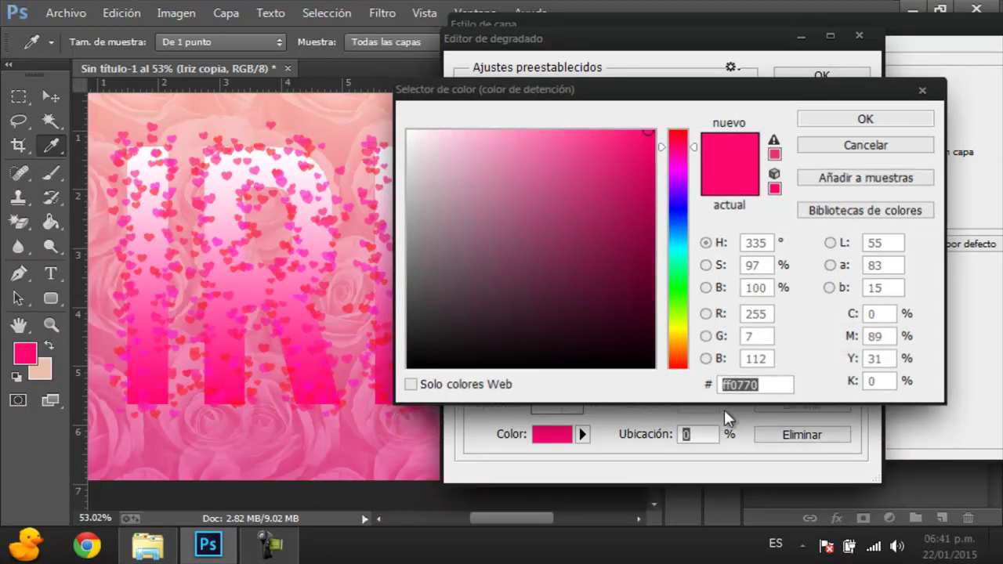
click(854, 358)
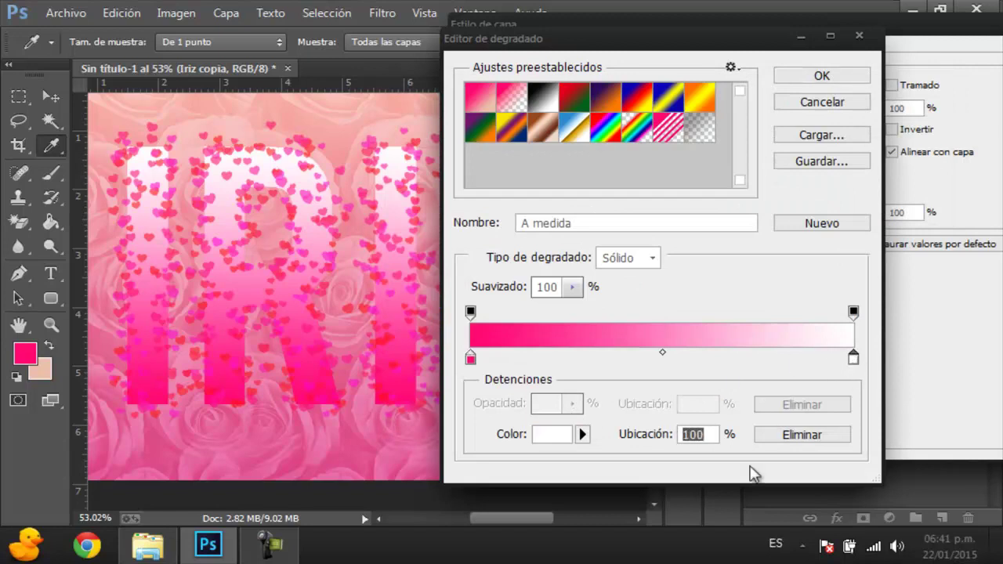
click(551, 435)
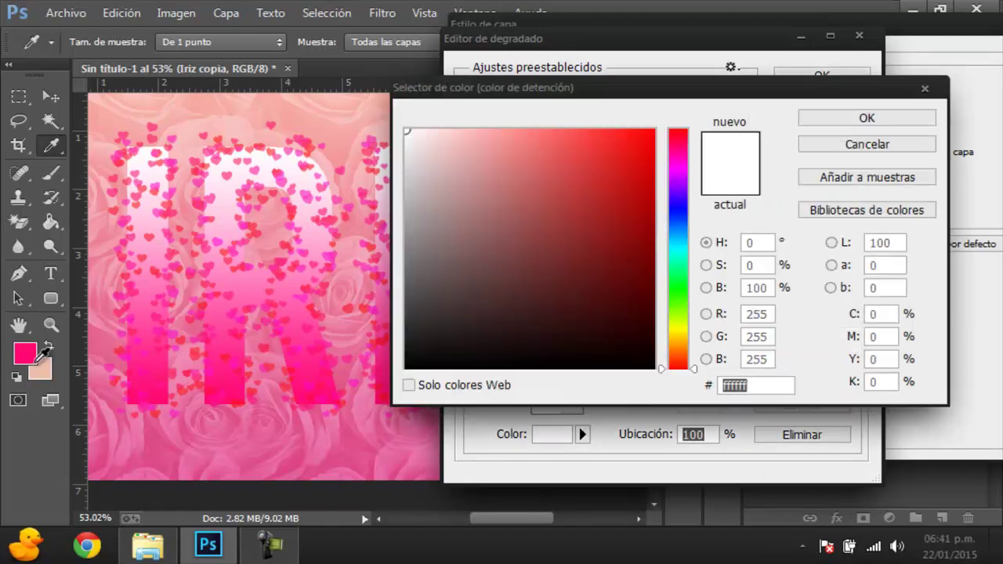
click(41, 367)
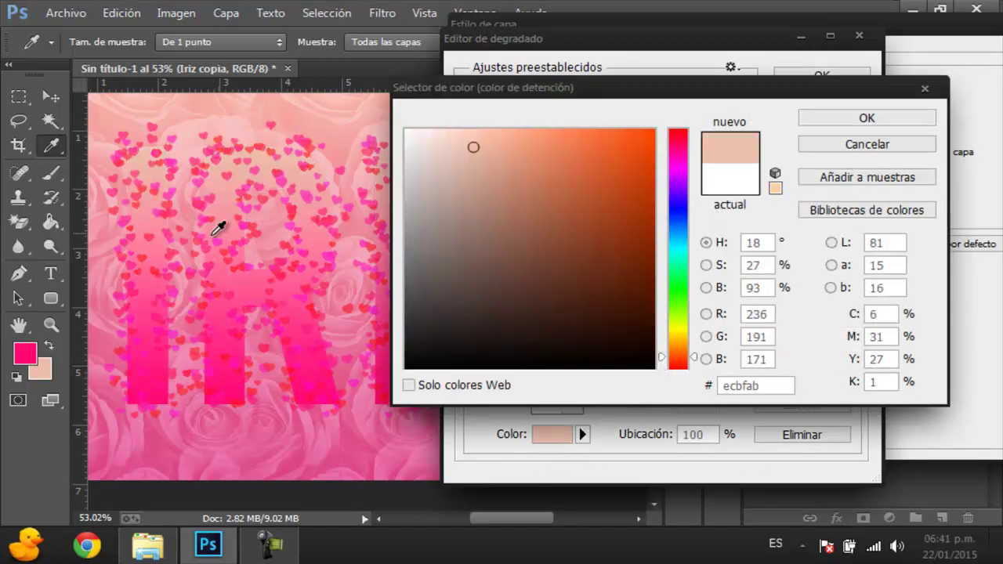
click(829, 119)
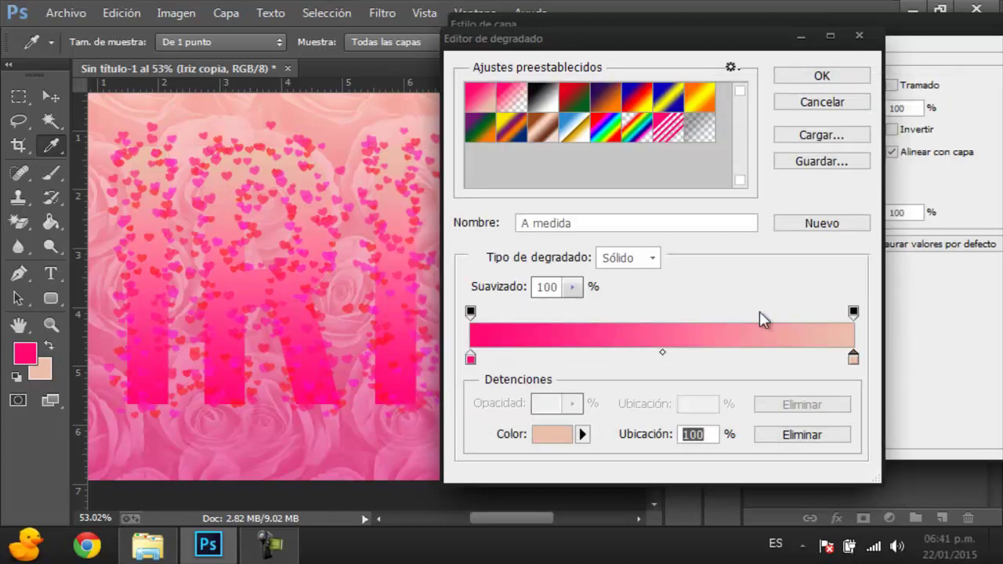
click(822, 75)
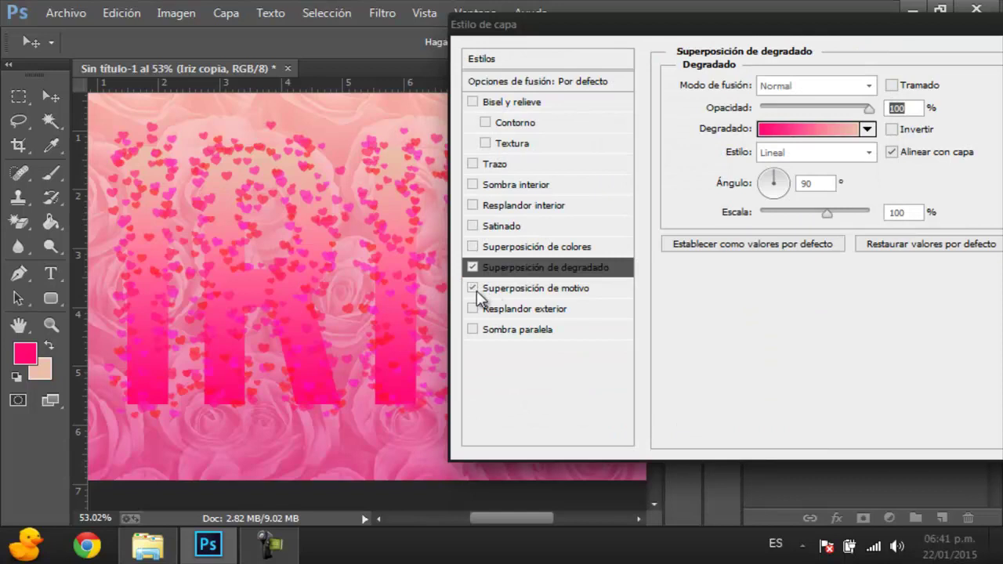
- Add a drop shadow to the letters with 100% opacity and 21 px size
click(473, 330)
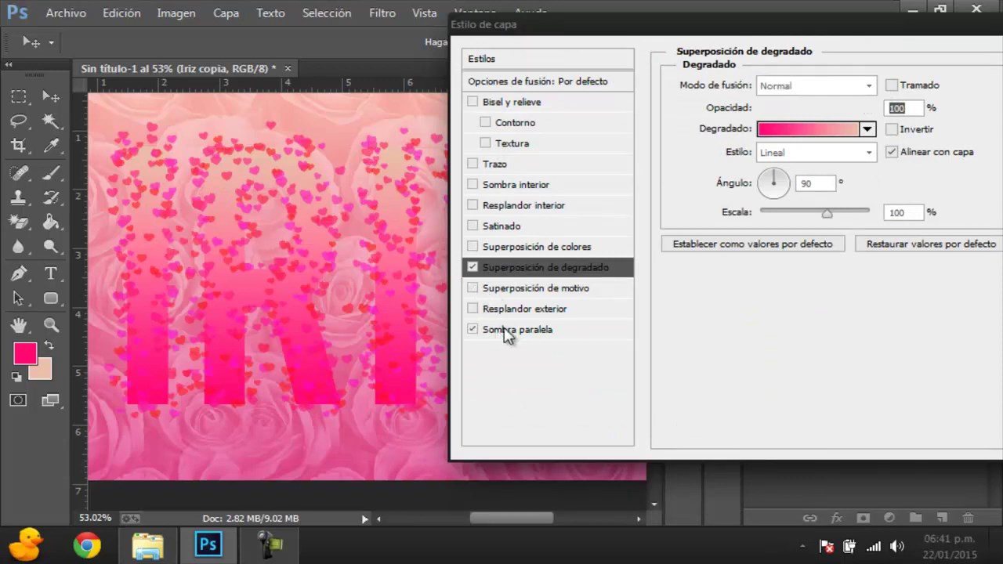
click(617, 334)
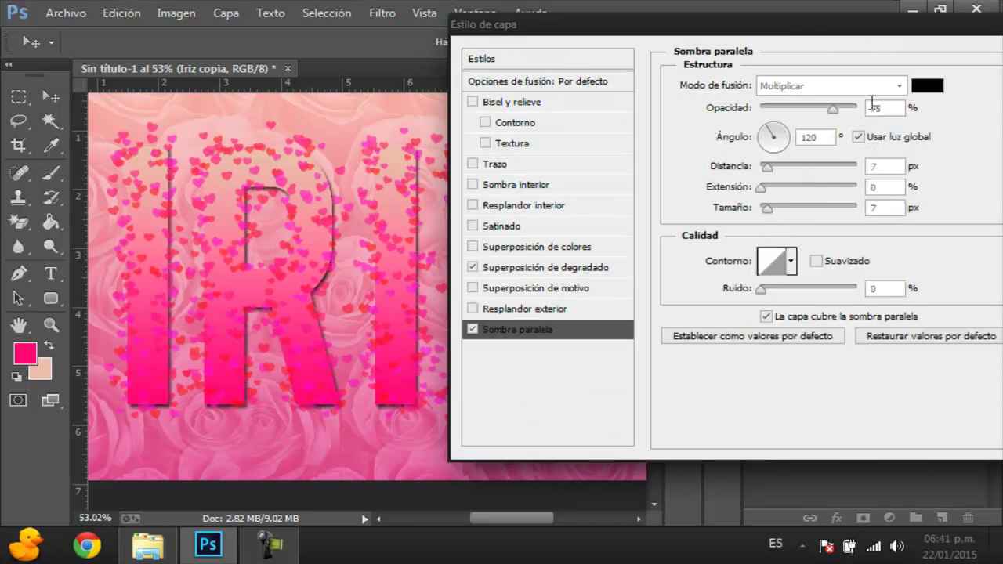
drag(843, 110, 857, 108)
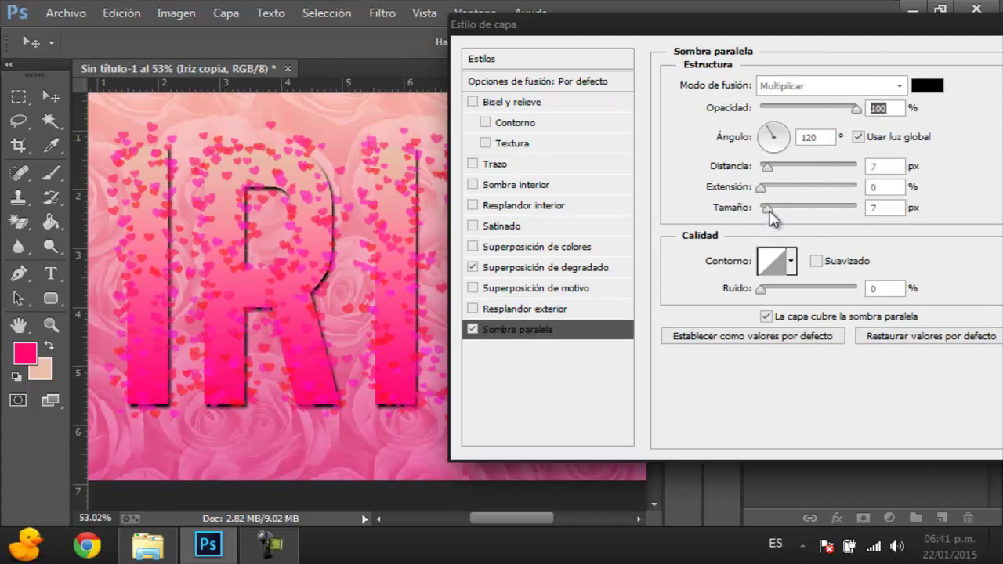
drag(767, 210, 775, 210)
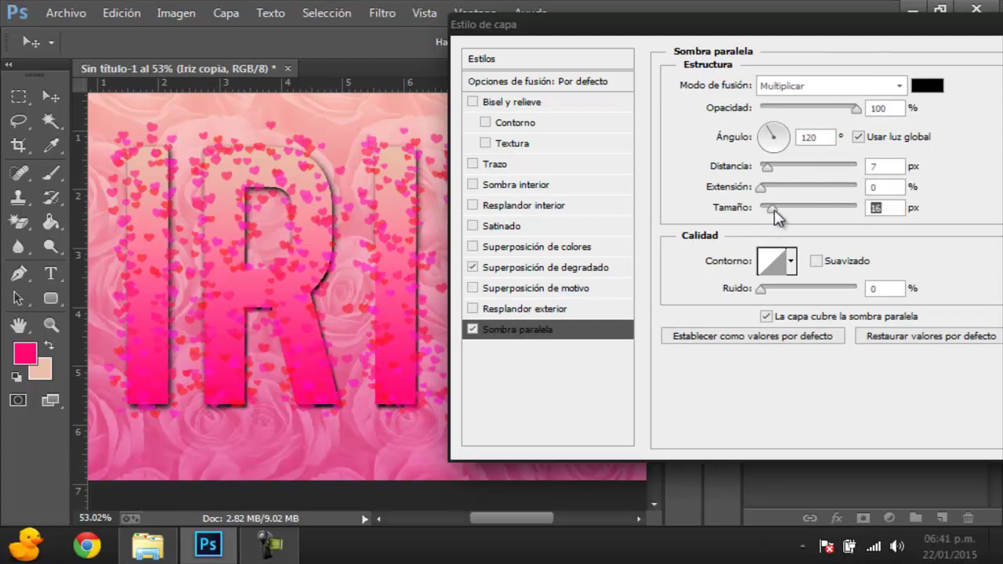
click(764, 168)
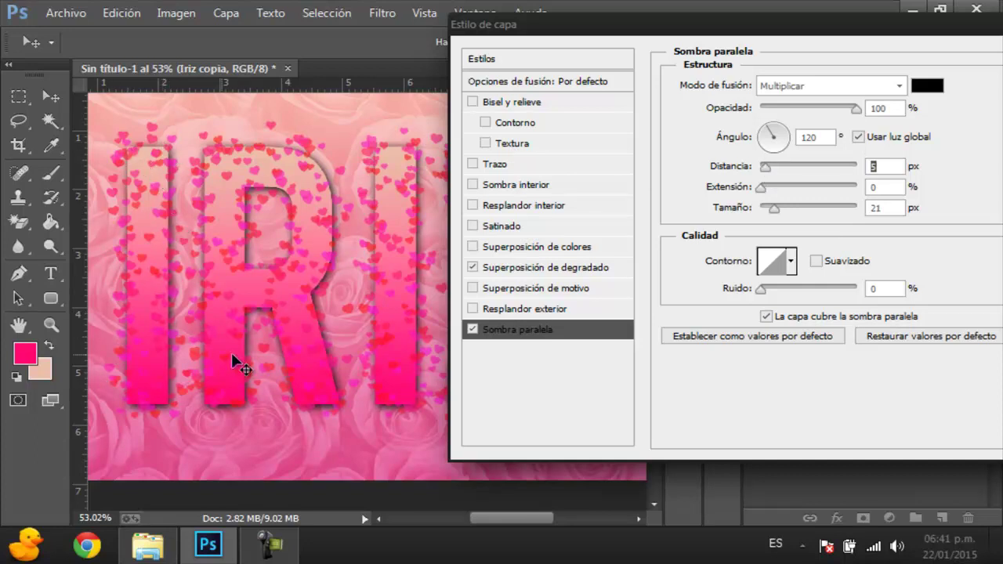
- Add a bevel and emboss with 52% depth and 5 px softening, then apply the style
click(472, 102)
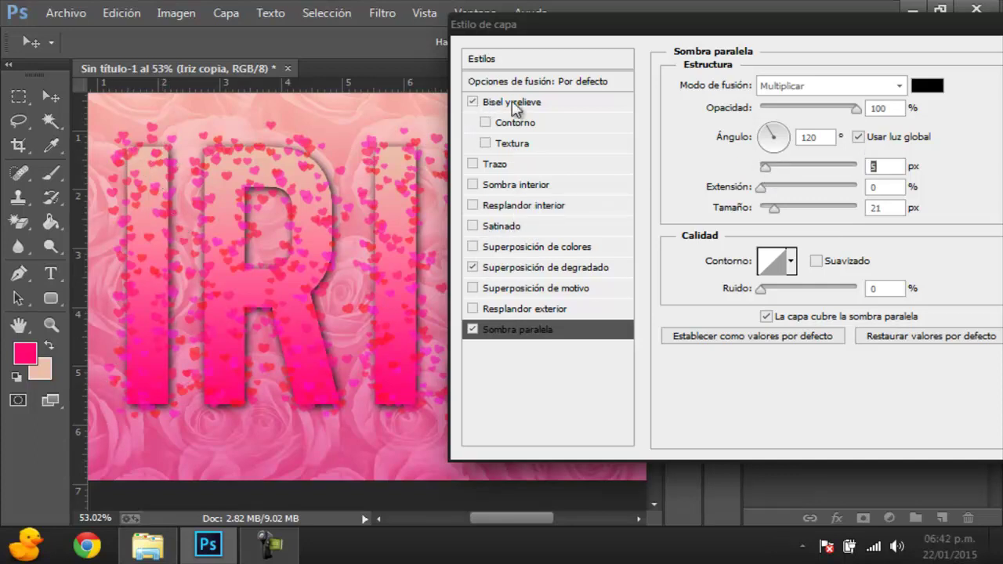
click(513, 103)
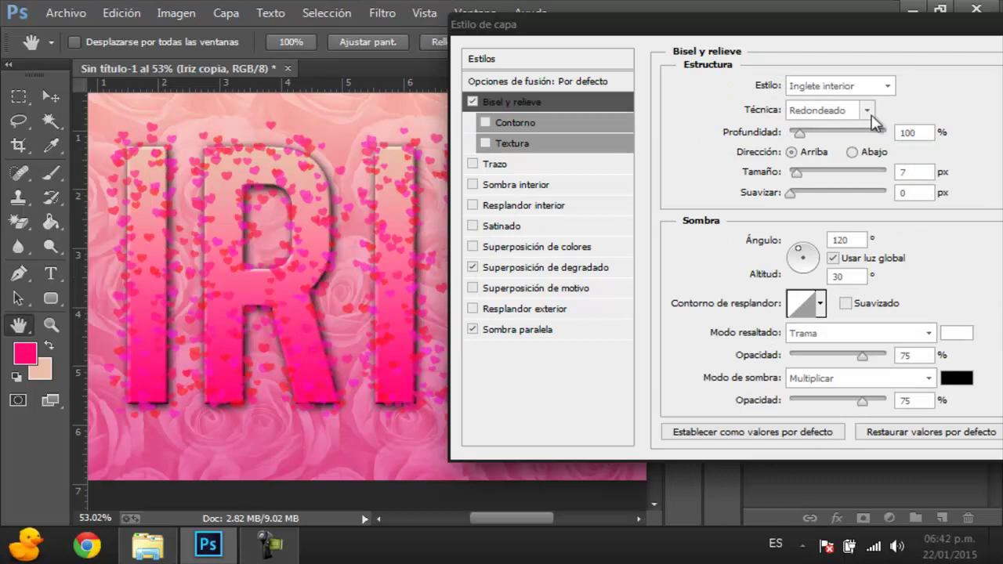
drag(797, 132, 794, 131)
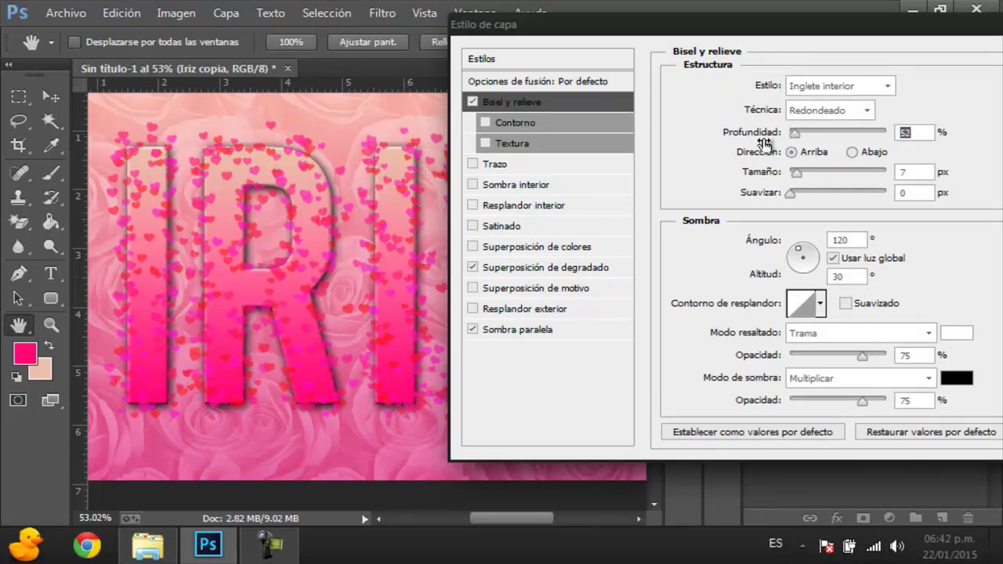
drag(794, 194, 808, 196)
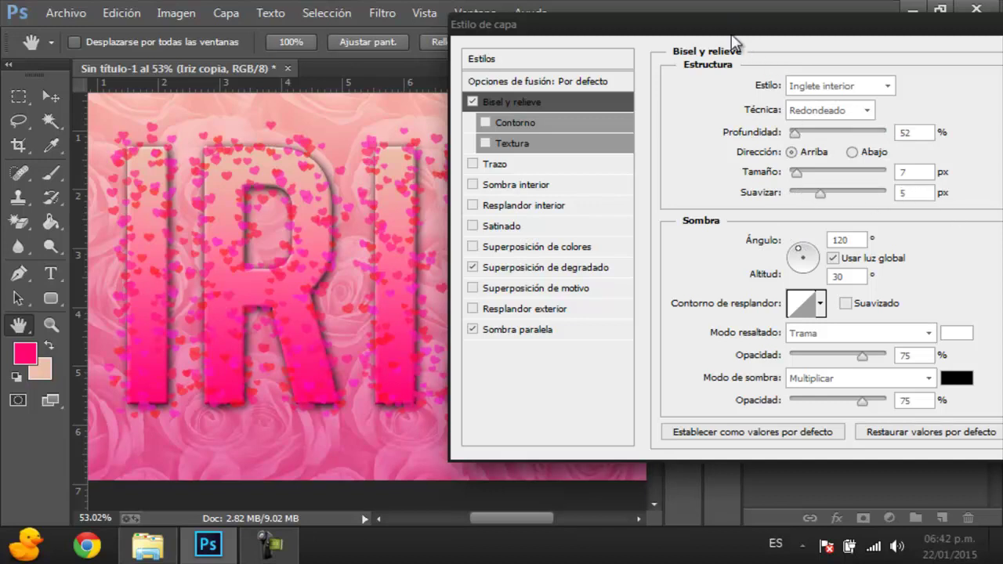
click(473, 165)
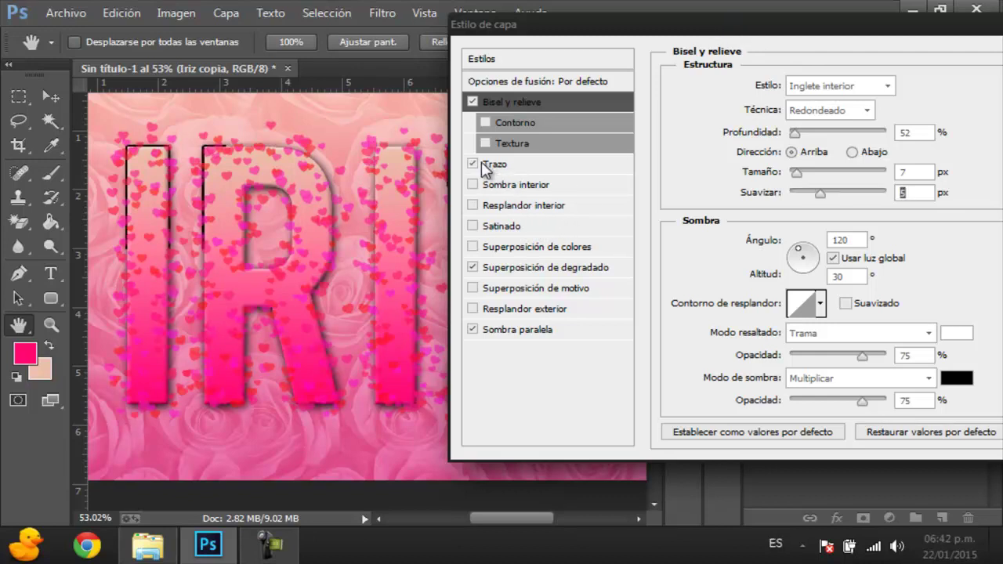
click(473, 165)
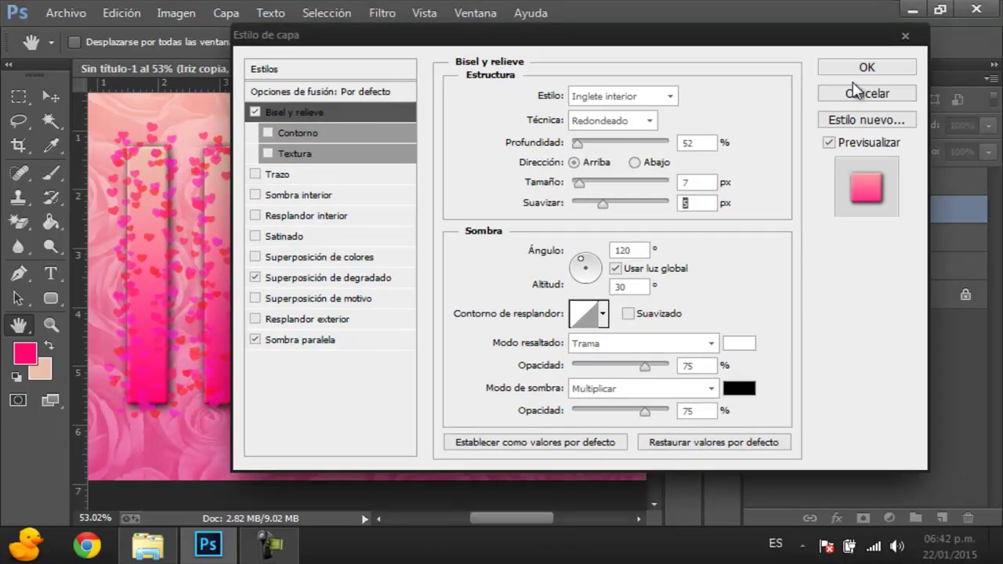
click(889, 69)
- Select the Capa 1 hearts layer and start editing its name
click(831, 181)
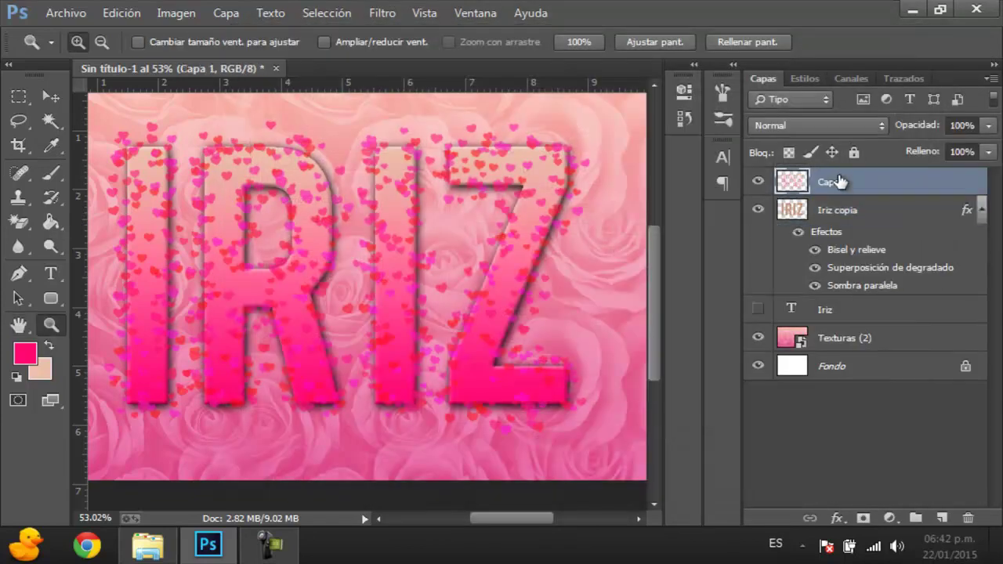
right_click(836, 181)
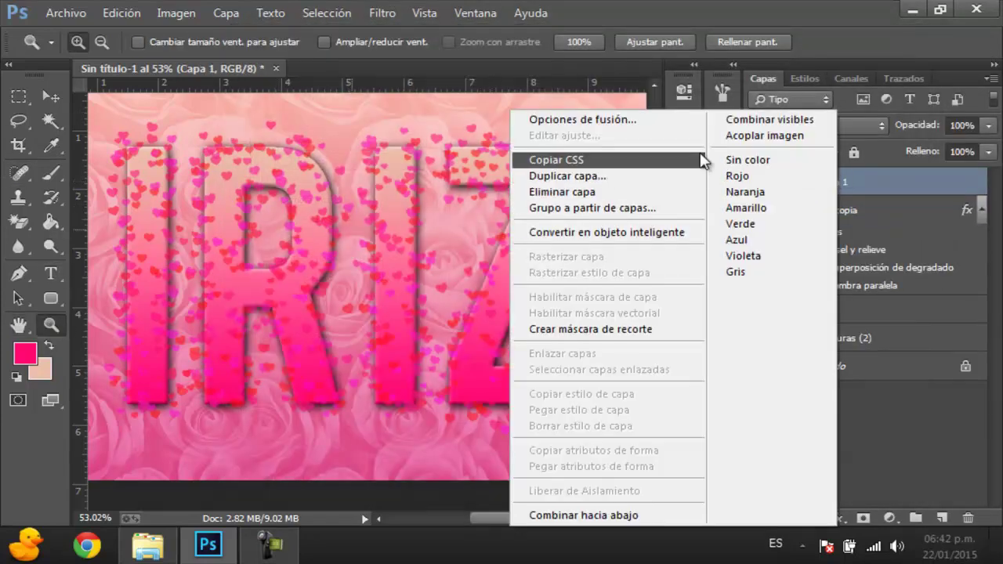
click(850, 181)
double_click(840, 180)
text(corazon)
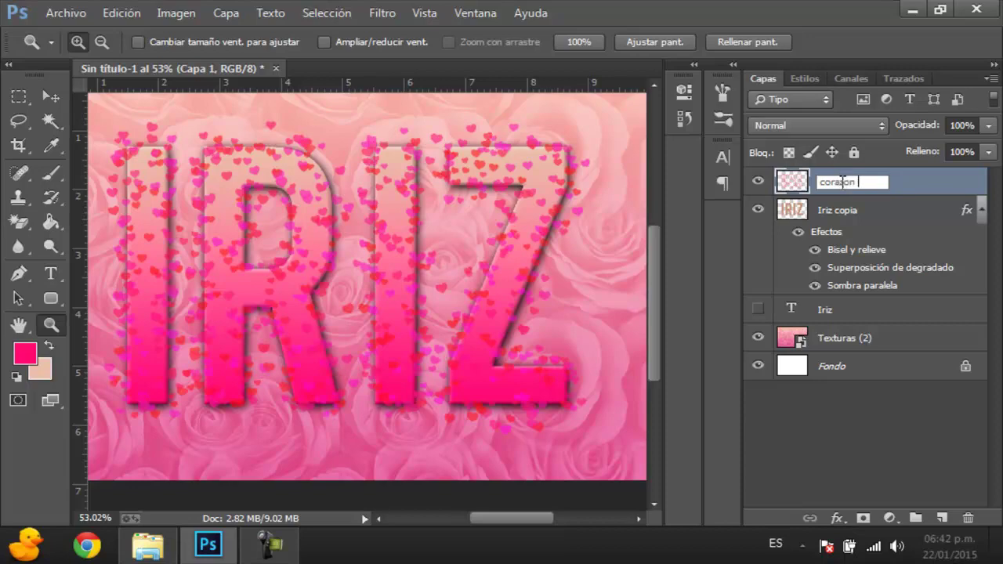
- Rename the hearts layer to corazon 1 and duplicate it as corazon 1 copia
text(1)
key(Return)
right_click(826, 185)
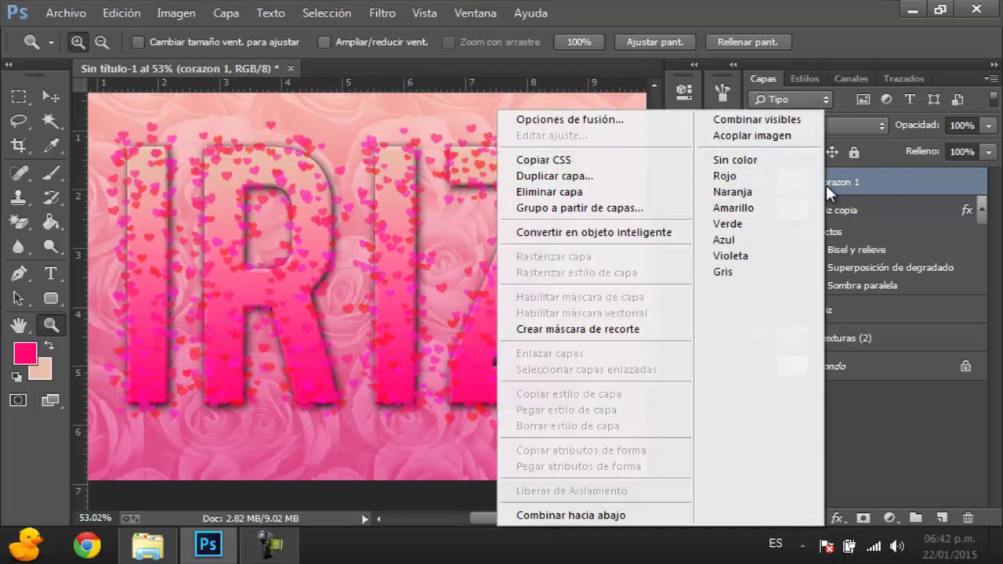
click(603, 177)
click(555, 161)
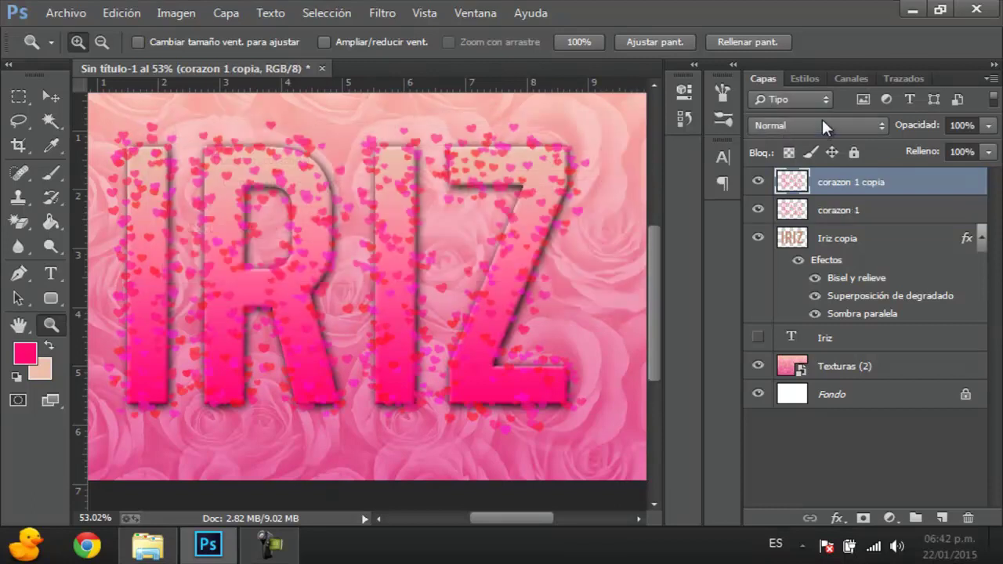
- Set corazon 1 copia's blend mode to Superponer and fit the image on screen
click(821, 125)
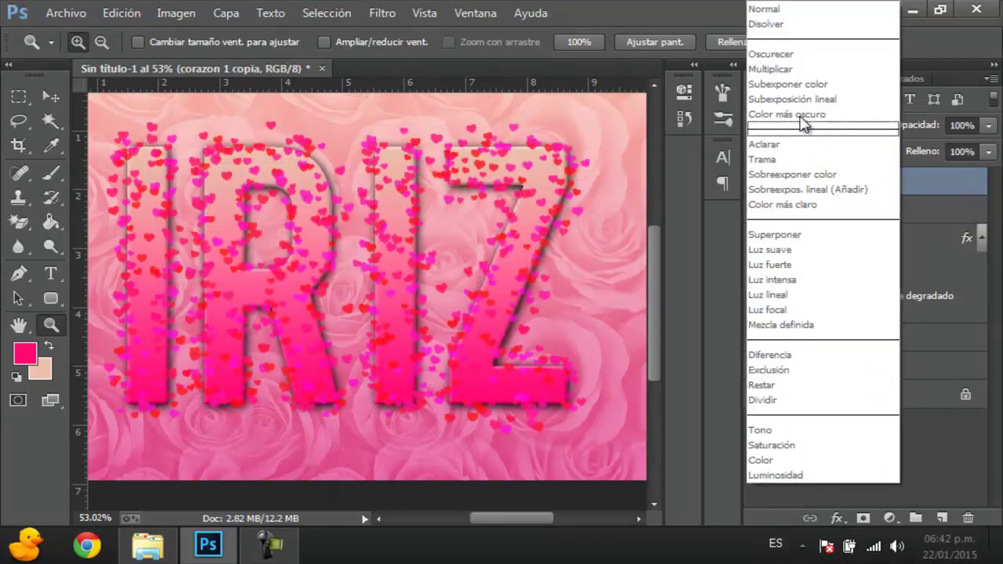
click(799, 235)
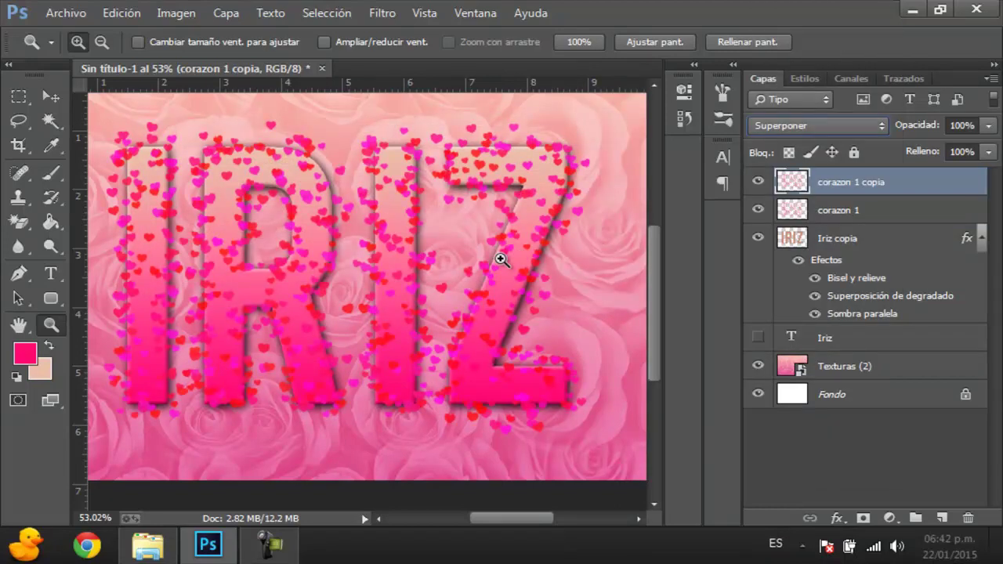
click(201, 188)
right_click(192, 184)
click(235, 196)
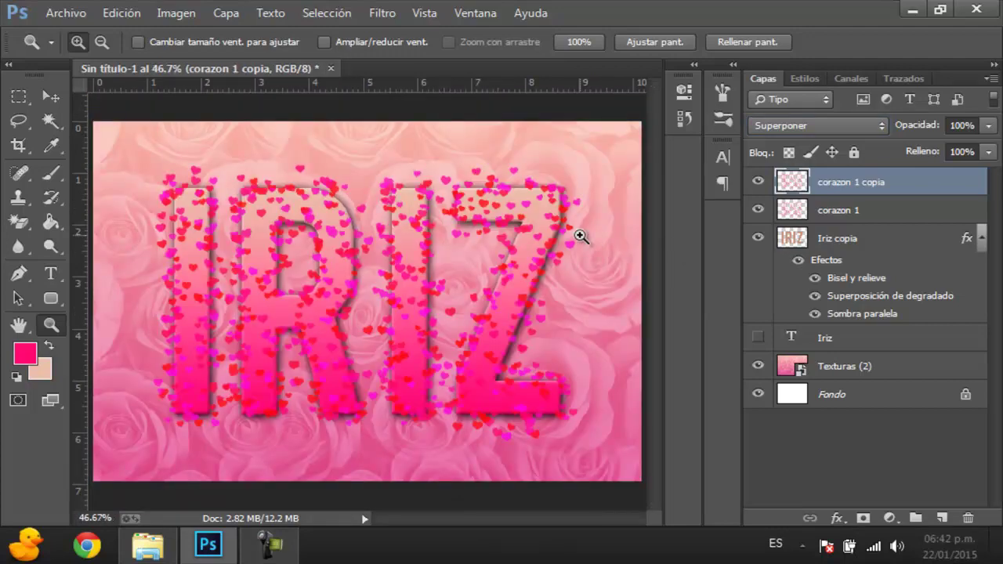
- Merge the two heart layers and duplicate the result as corazon 1 copia 2
shift+click(838, 205)
right_click(866, 185)
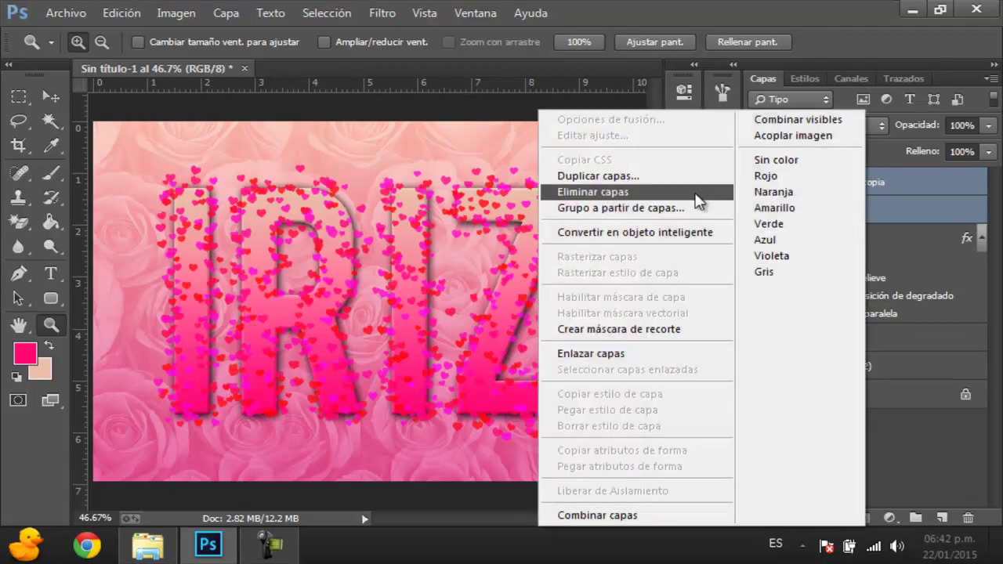
click(597, 514)
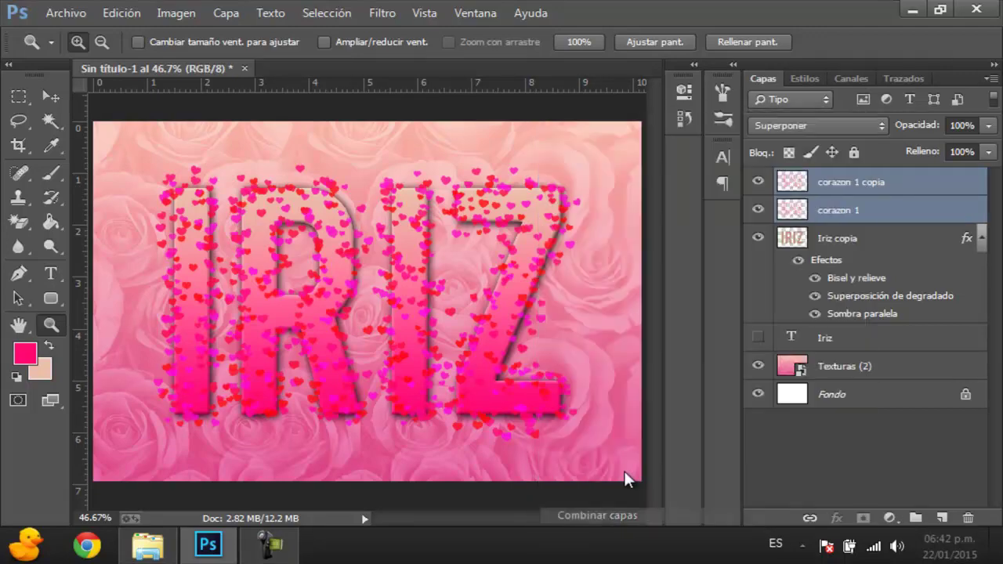
right_click(877, 183)
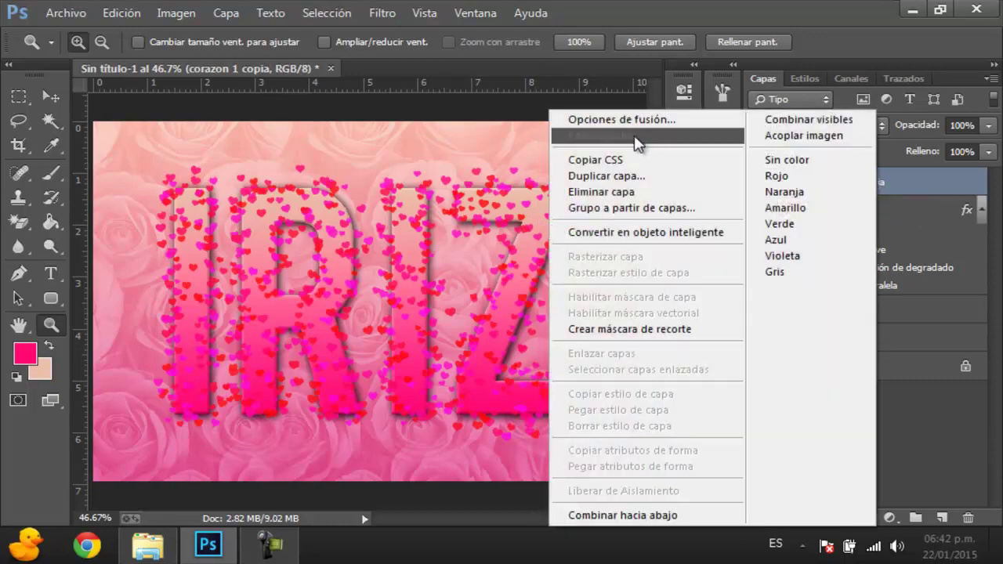
click(611, 173)
key(Return)
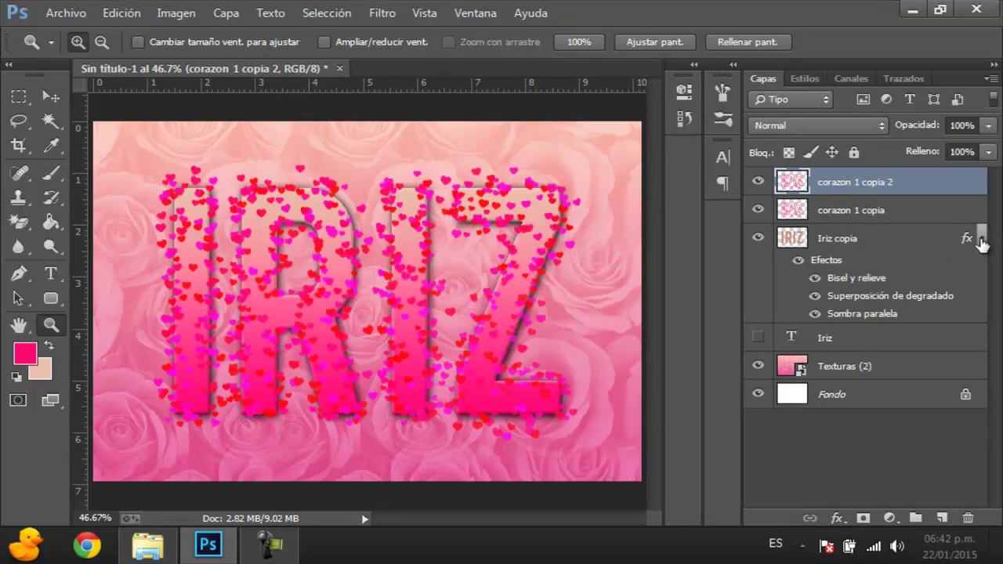
- Move corazon 1 copia below Iriz copia and select corazon 1 copia 2
click(981, 209)
click(822, 211)
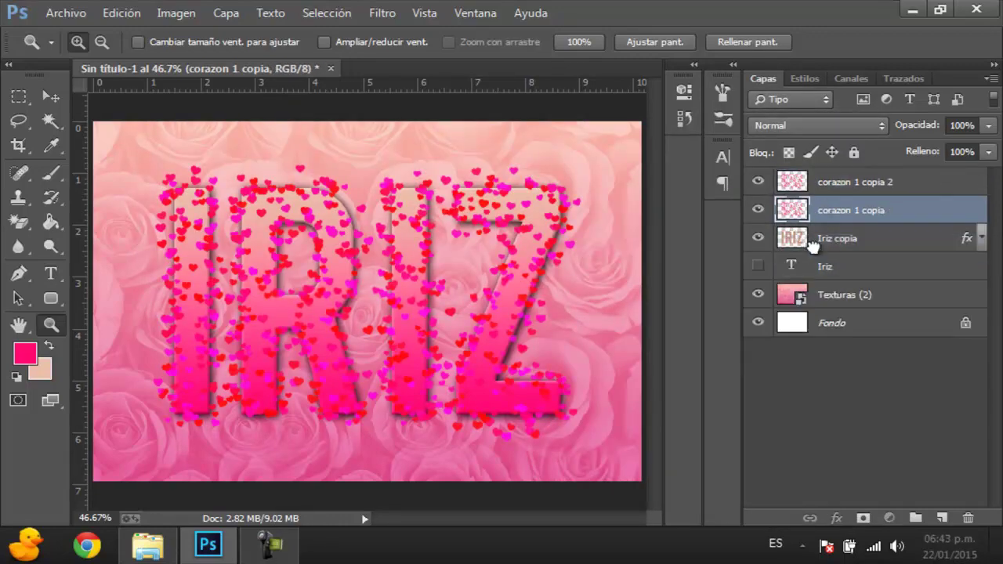
drag(822, 212, 811, 252)
click(835, 214)
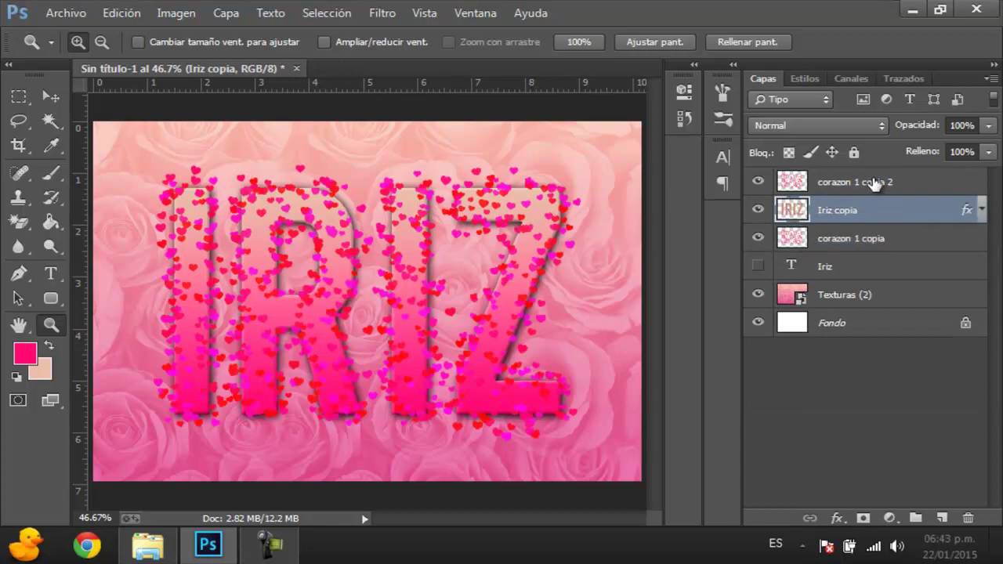
click(817, 188)
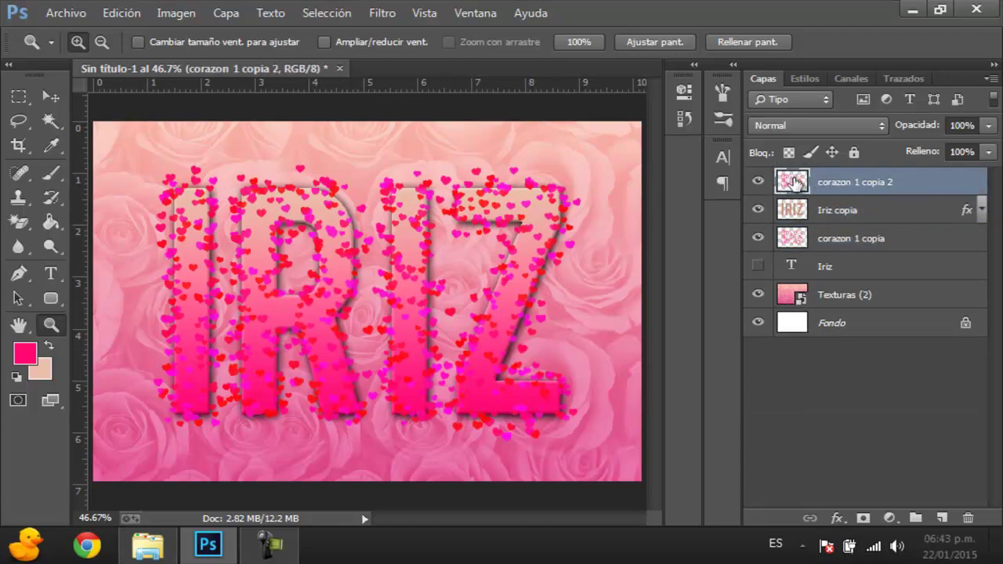
- Zoom on the letter I and set up a 25 px eraser with 5% hardness
drag(139, 178, 258, 340)
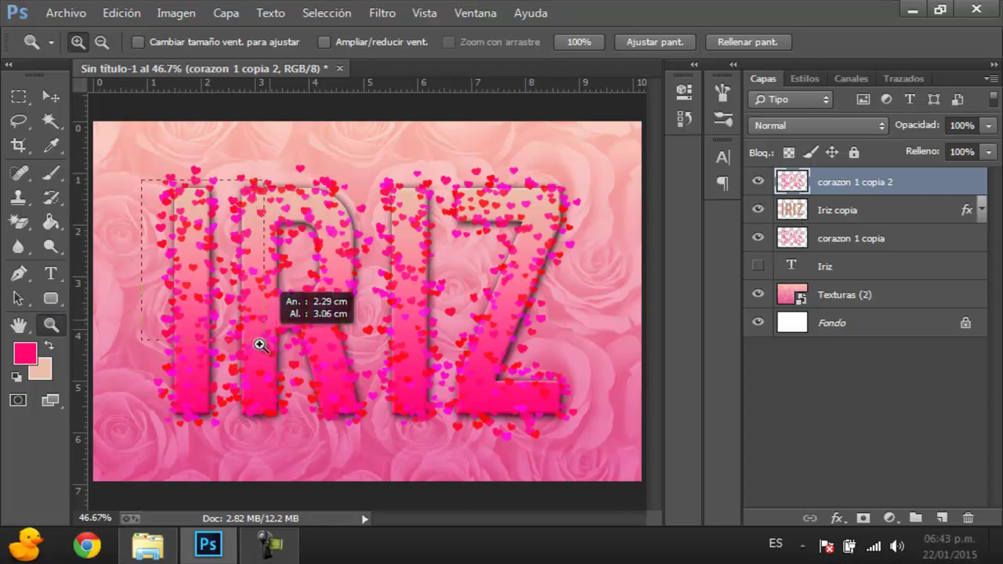
scroll(314, 251, up, 1)
scroll(470, 251, up, 1)
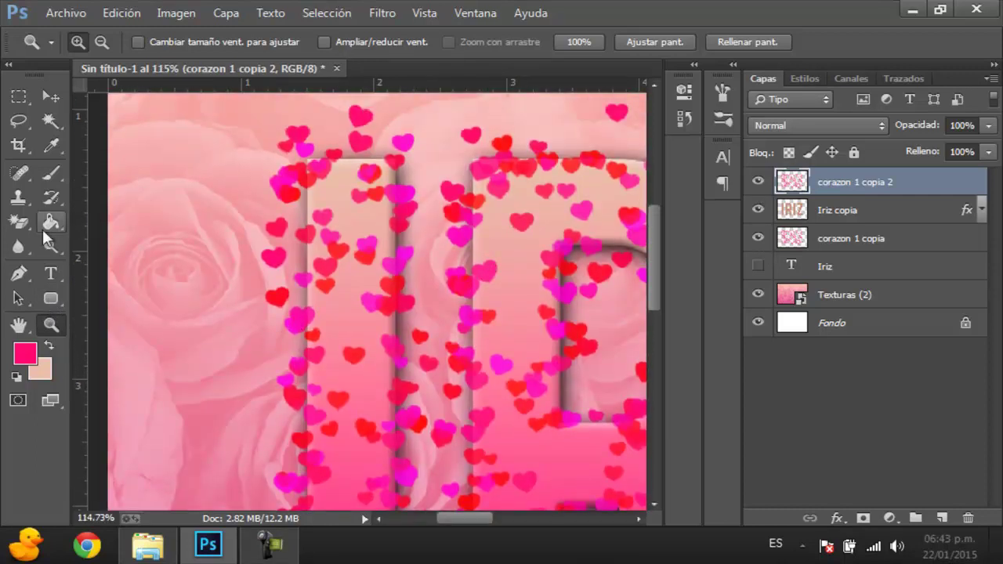
right_click(22, 226)
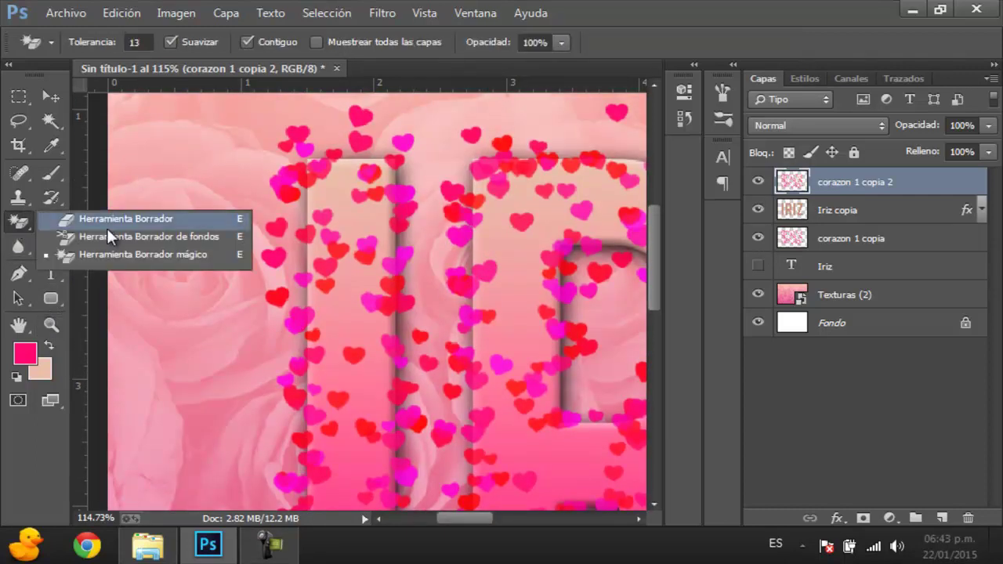
click(106, 225)
right_click(273, 214)
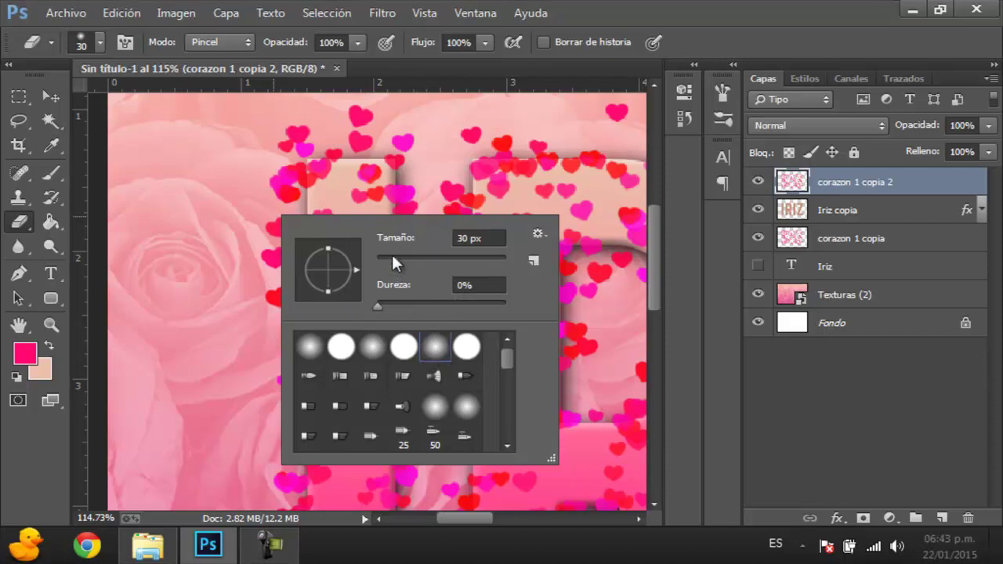
drag(388, 257, 390, 258)
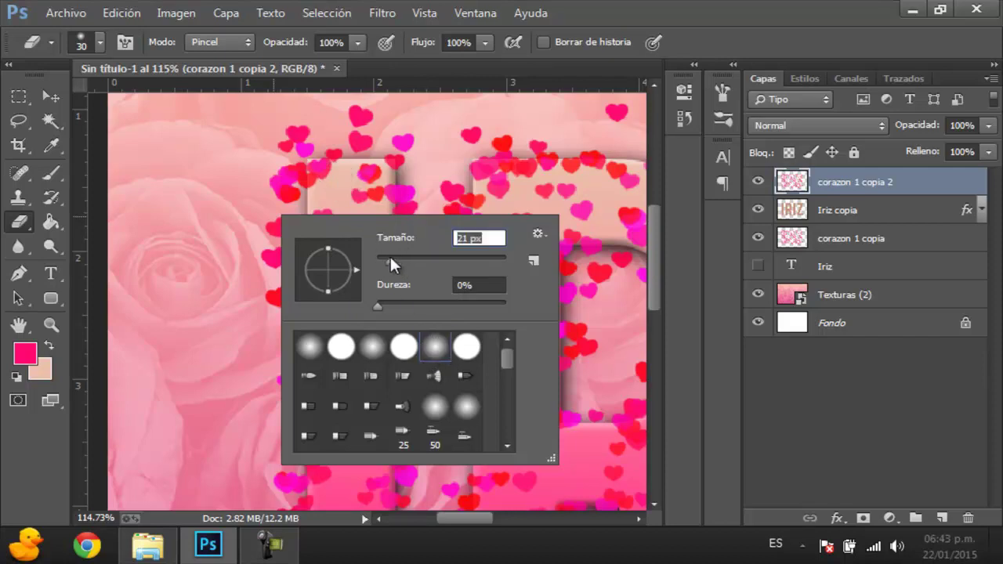
text(2)
text(5)
drag(387, 303, 383, 303)
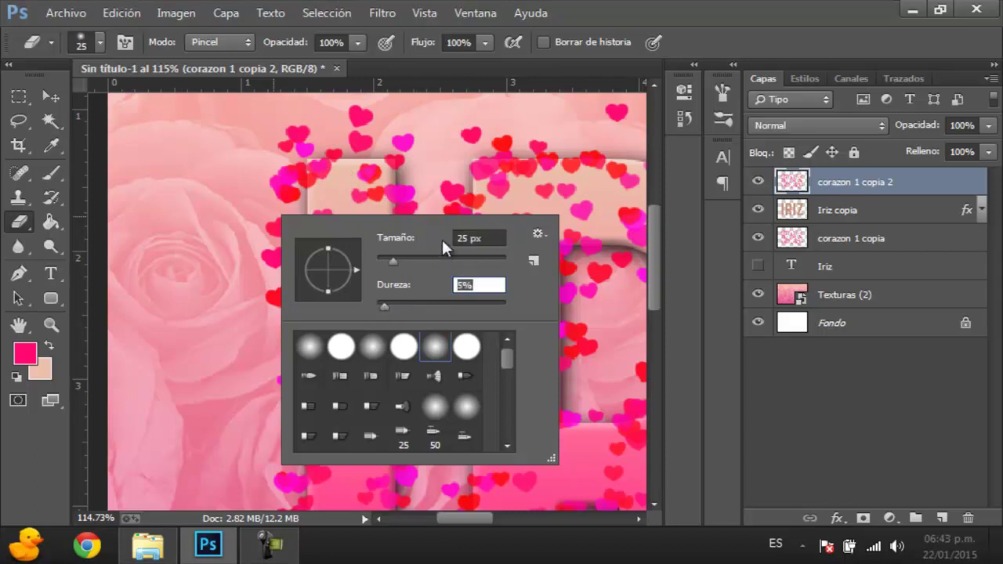
click(352, 179)
- Zoom in closer and erase the stray pink heart on the letter I
click(51, 325)
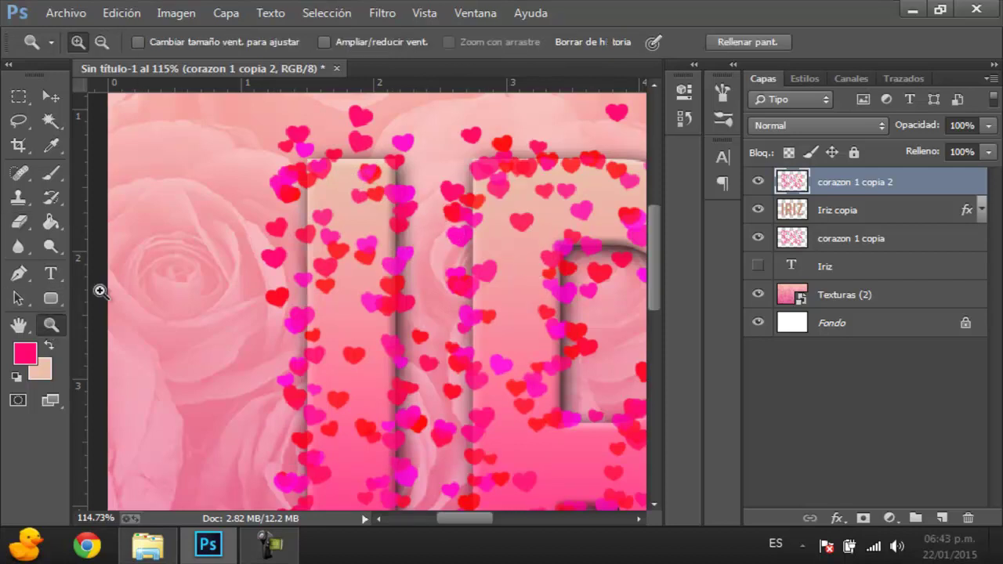
drag(235, 148, 432, 298)
scroll(549, 286, up, 1)
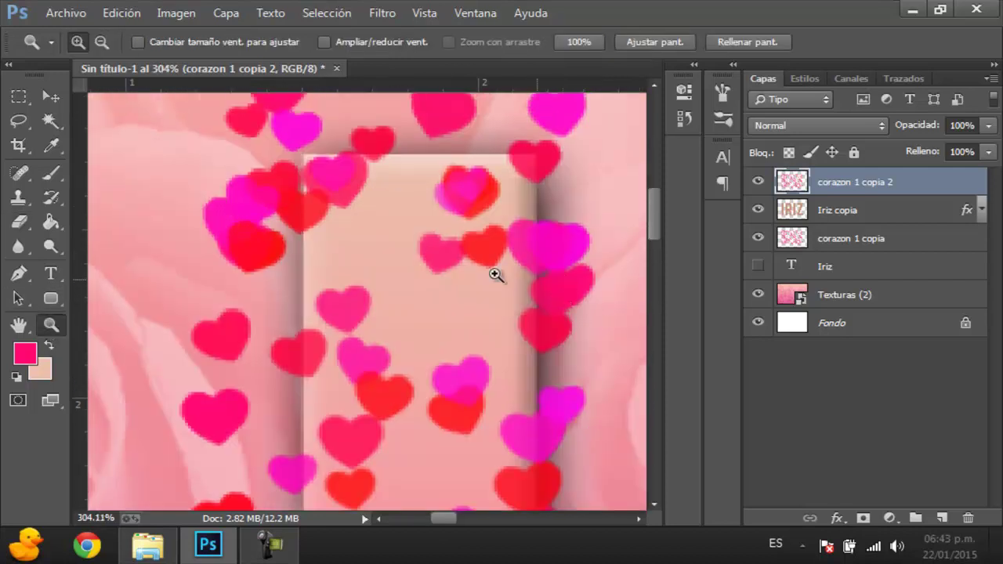
click(19, 221)
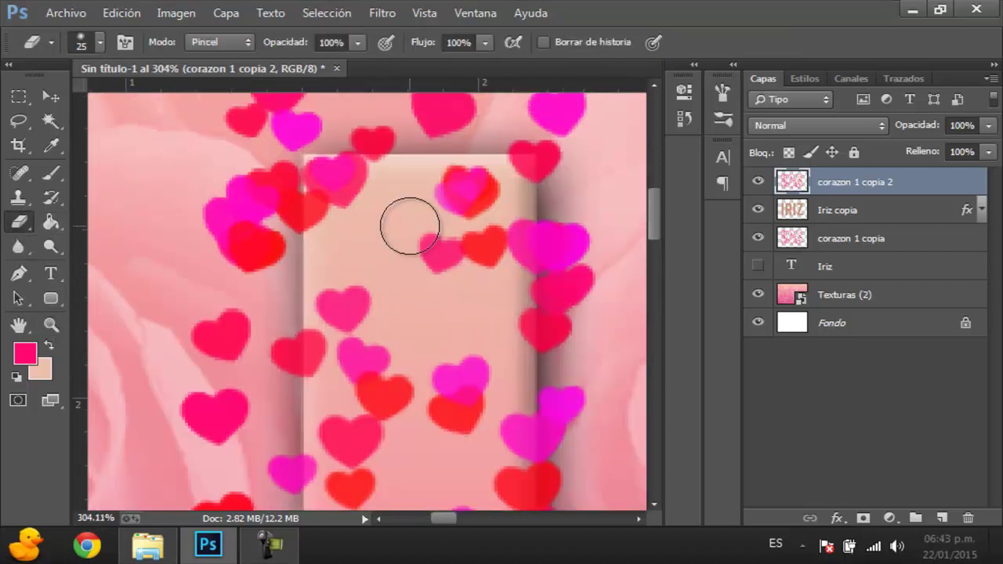
mouse_move(341, 182)
mouse_down()
mouse_move(363, 196)
mouse_move(353, 206)
mouse_move(369, 209)
mouse_move(338, 186)
mouse_move(331, 246)
mouse_move(345, 208)
mouse_move(329, 167)
mouse_move(367, 183)
mouse_move(350, 187)
mouse_up()
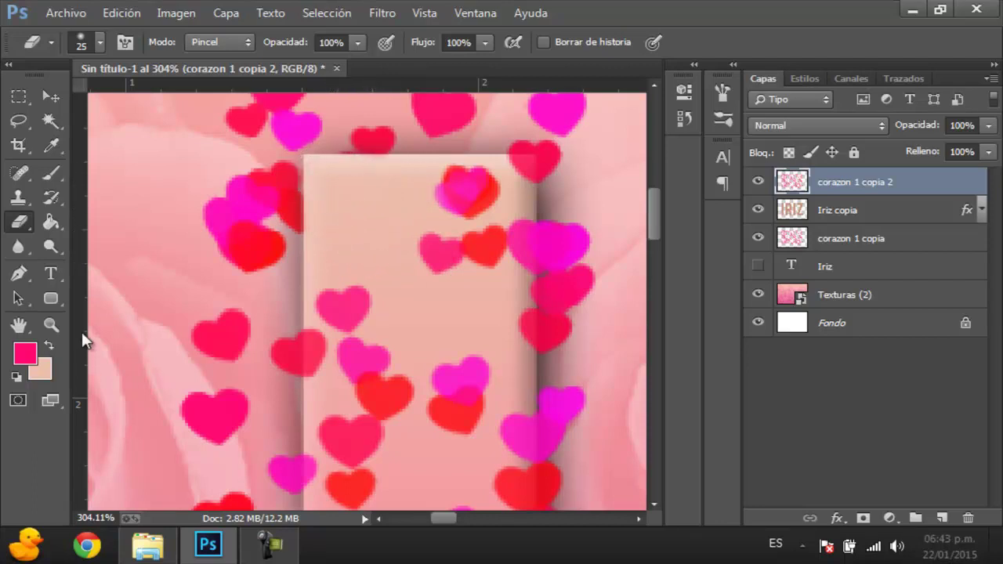
click(54, 324)
right_click(350, 224)
click(439, 238)
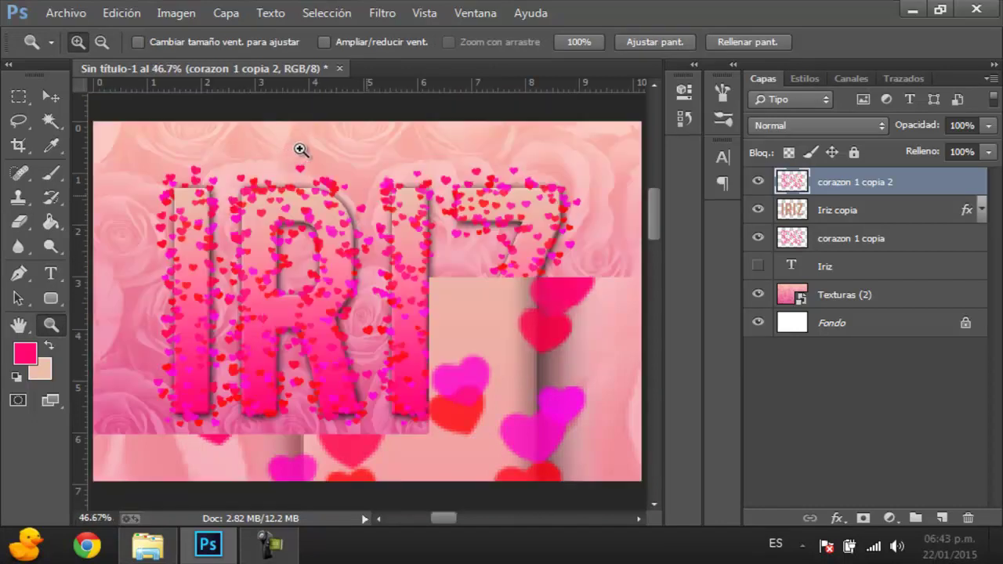
click(51, 120)
click(770, 208)
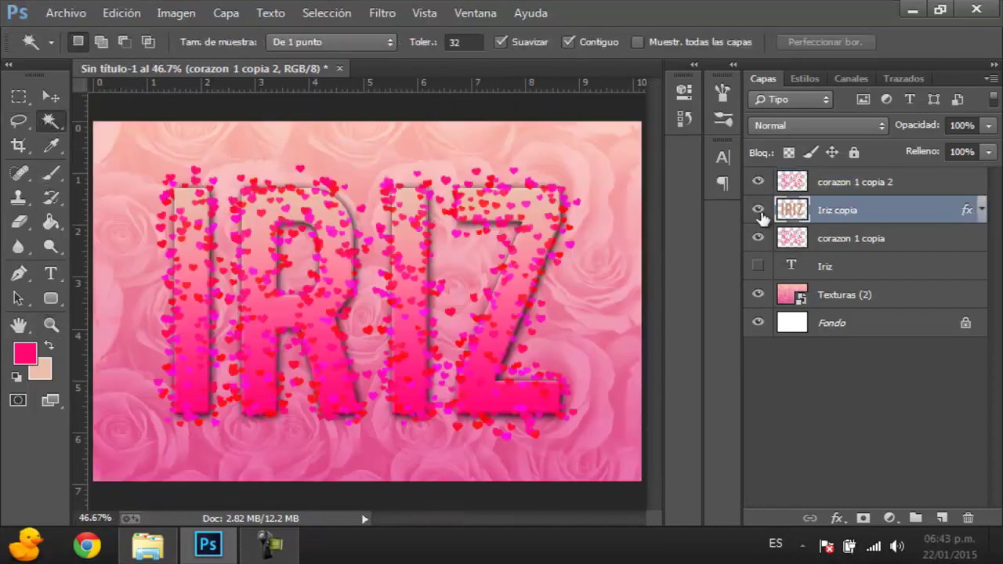
click(201, 254)
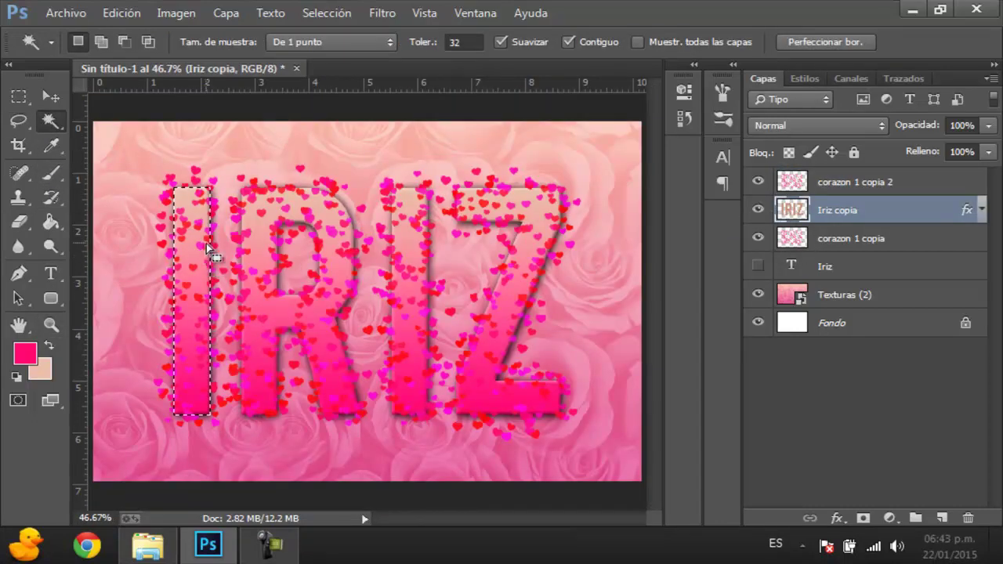
click(51, 95)
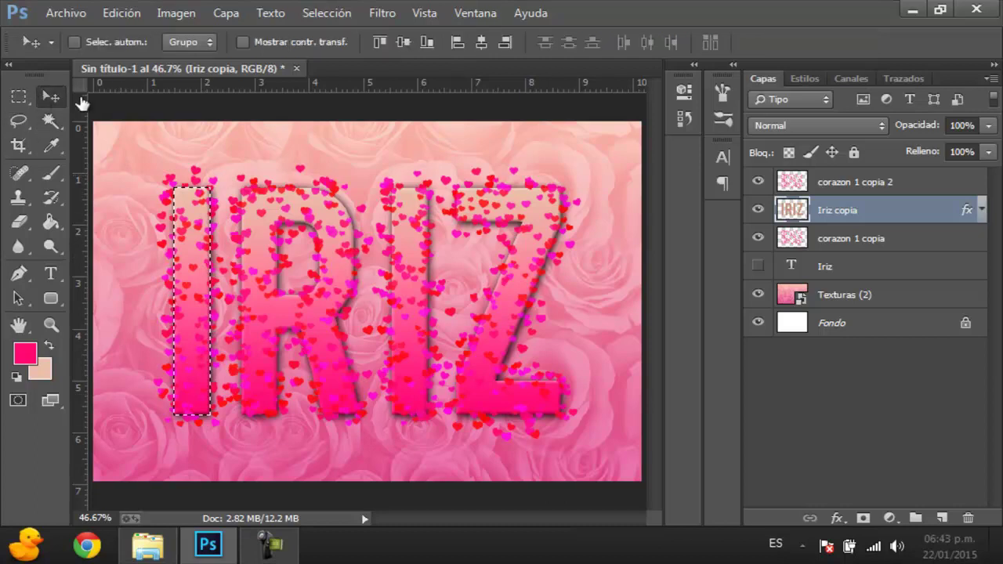
click(858, 182)
key(Delete)
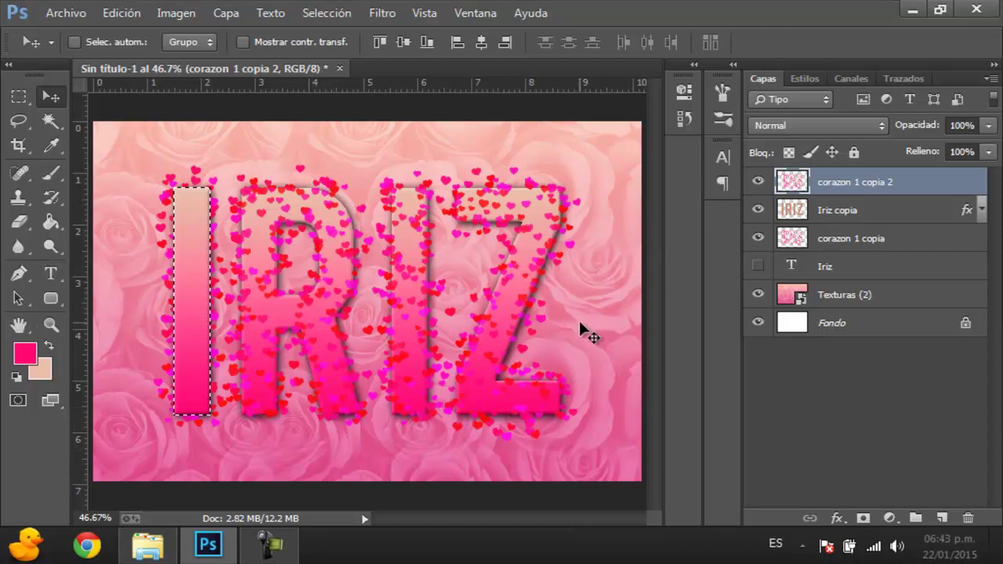
key(ctrl+z)
click(11, 90)
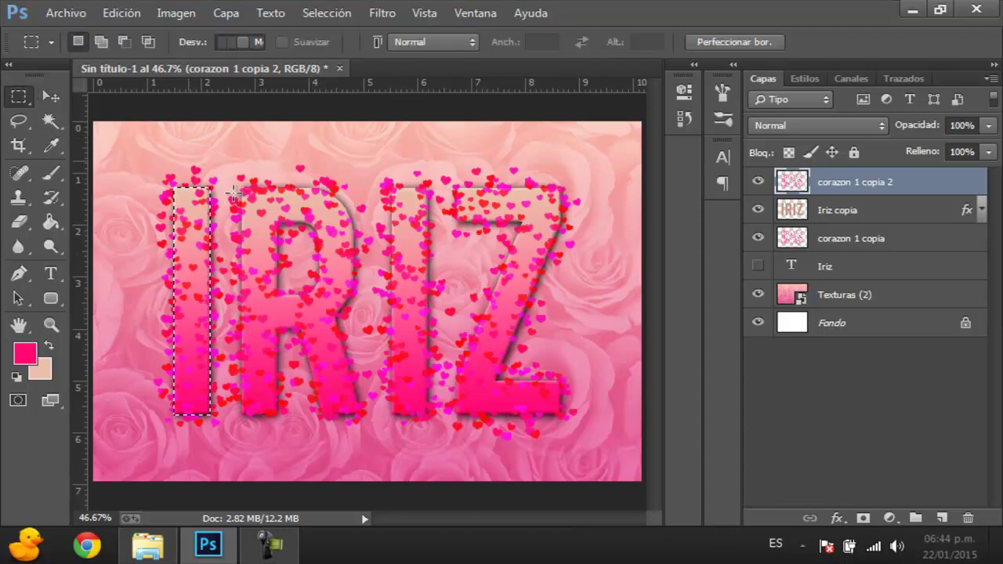
right_click(237, 174)
key(Escape)
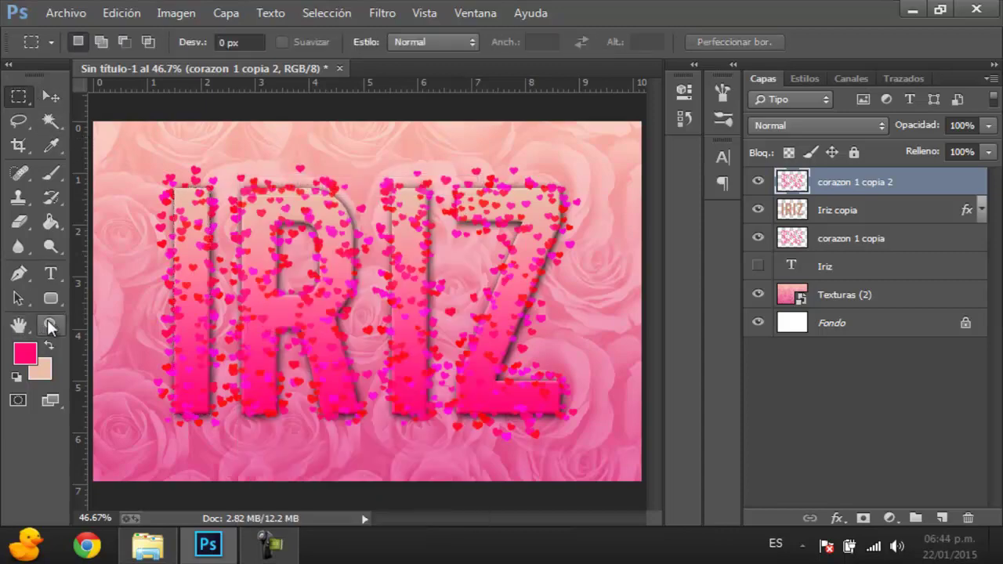
click(51, 325)
- Zoom in on the first letter I and shrink the eraser to 15 px
drag(143, 168, 269, 320)
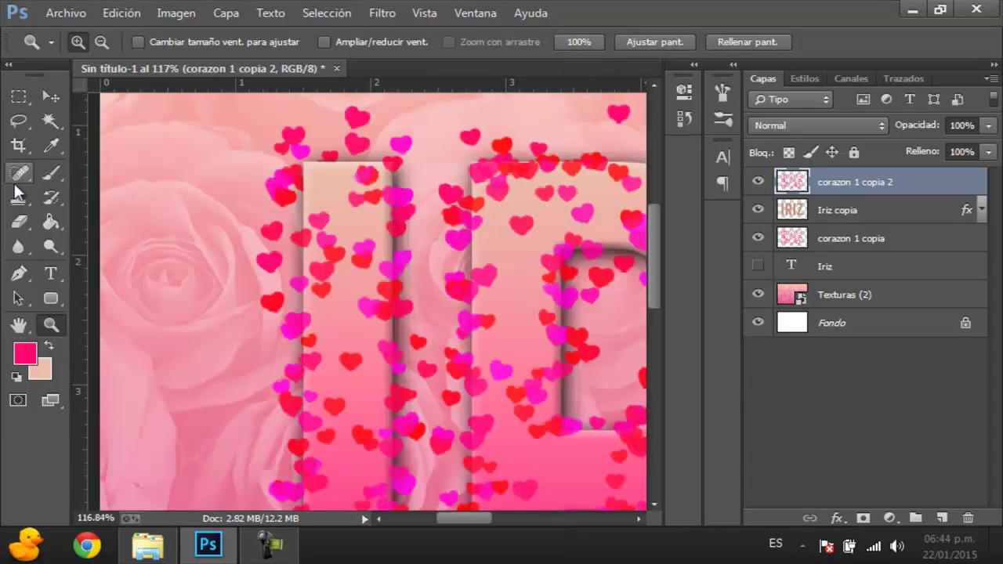
click(22, 223)
click(50, 324)
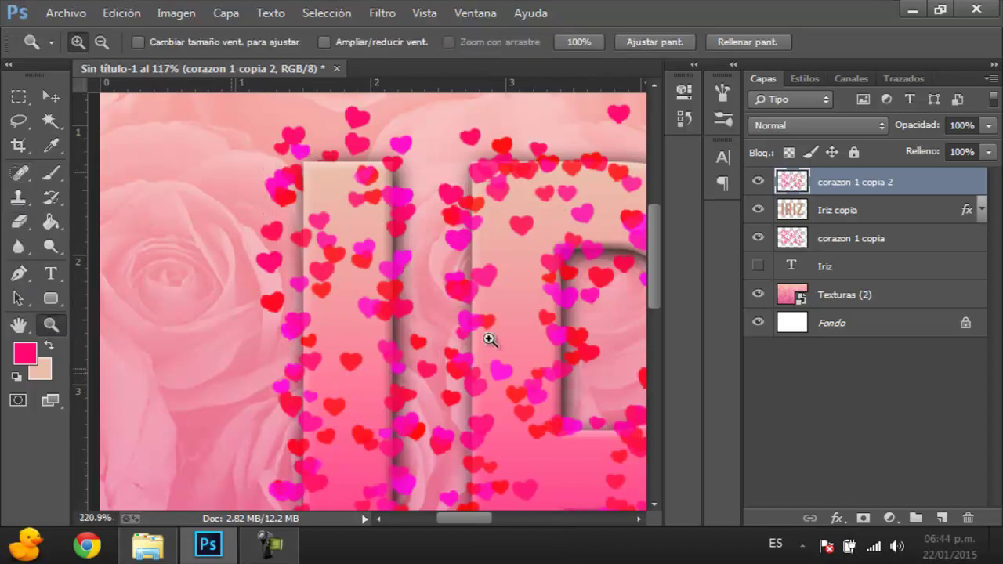
drag(268, 160, 502, 376)
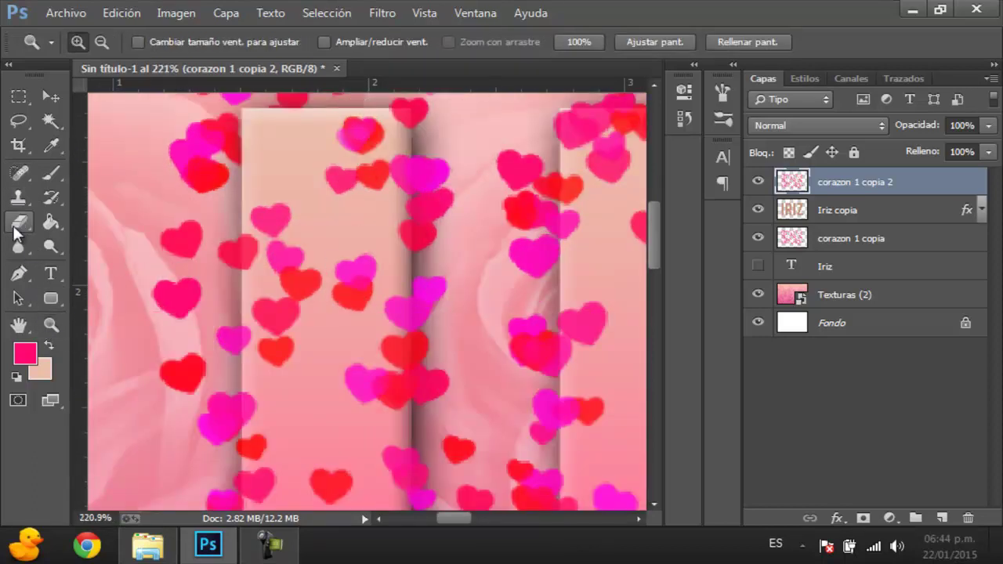
click(22, 223)
right_click(381, 279)
drag(495, 320, 485, 319)
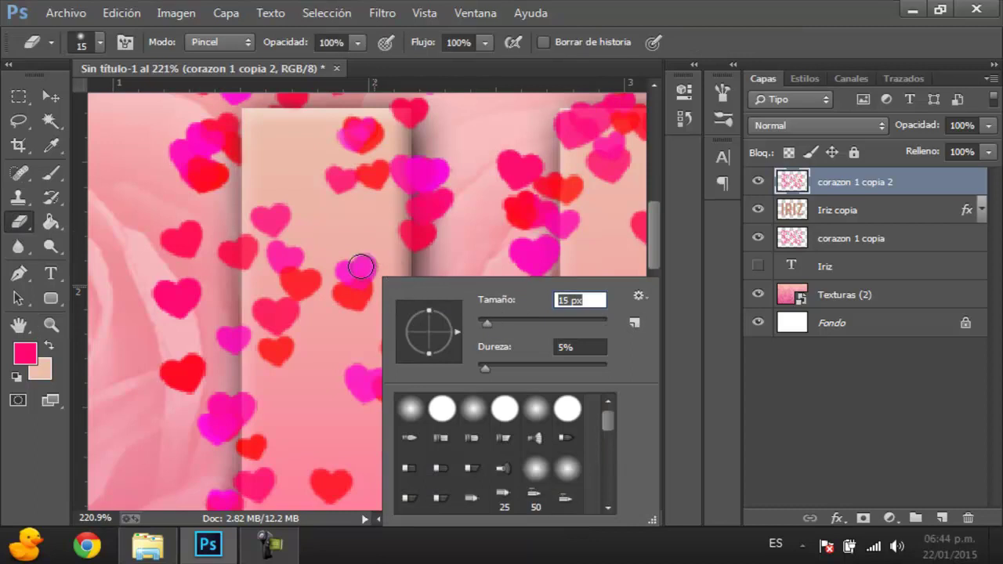
key(Return)
- Erase the hearts inside the first letter I on corazon 1 copia 2
mouse_move(368, 305)
mouse_down()
mouse_move(365, 236)
mouse_move(374, 166)
mouse_move(385, 164)
mouse_up()
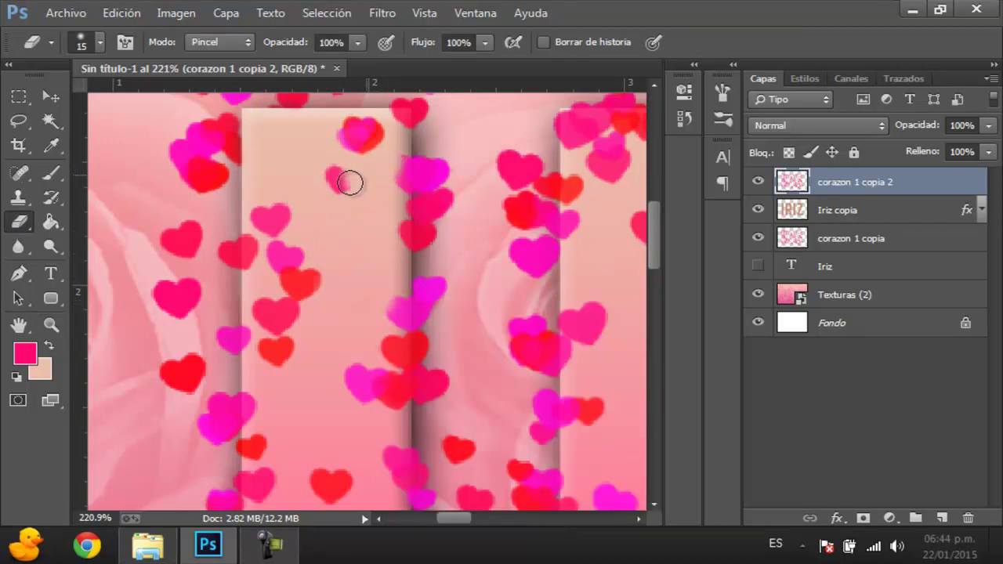
scroll(332, 361, down, 2)
mouse_move(332, 362)
mouse_down()
mouse_move(347, 336)
mouse_move(305, 372)
mouse_move(344, 396)
mouse_move(365, 394)
mouse_up()
scroll(305, 361, down, 1)
scroll(306, 399, down, 1)
scroll(304, 347, down, 1)
scroll(362, 289, down, 1)
scroll(329, 428, down, 1)
scroll(329, 427, down, 1)
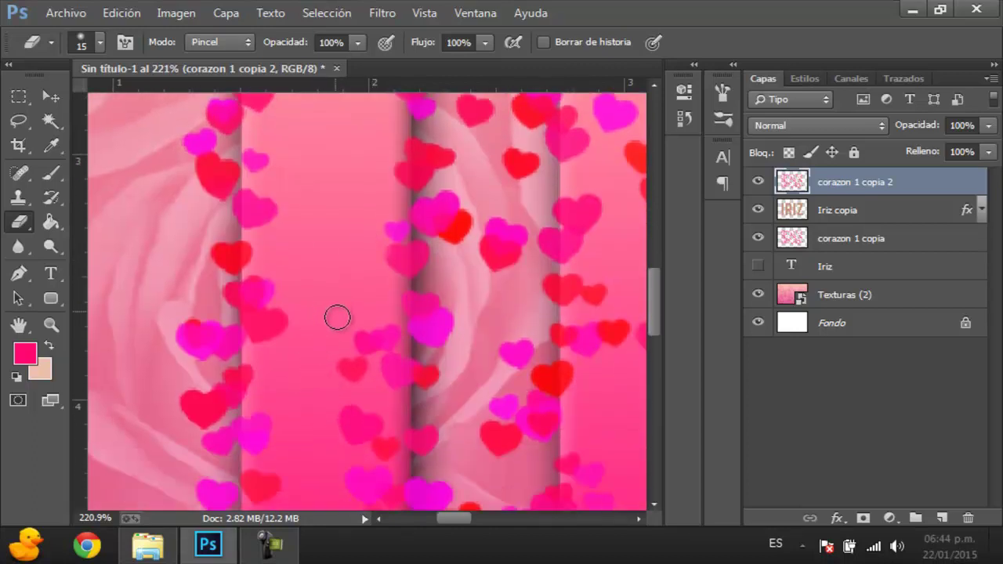
mouse_move(336, 313)
mouse_down()
mouse_move(358, 351)
mouse_move(340, 358)
mouse_move(354, 343)
mouse_move(300, 381)
mouse_move(287, 376)
mouse_move(349, 420)
mouse_move(351, 403)
mouse_move(370, 432)
mouse_up()
scroll(335, 384, down, 1)
scroll(334, 383, down, 1)
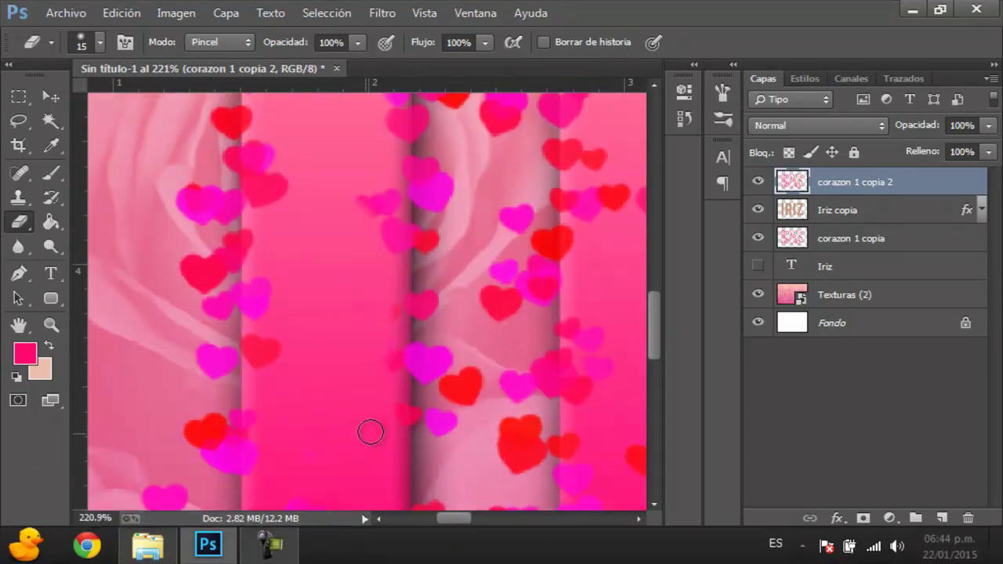
scroll(317, 395, down, 1)
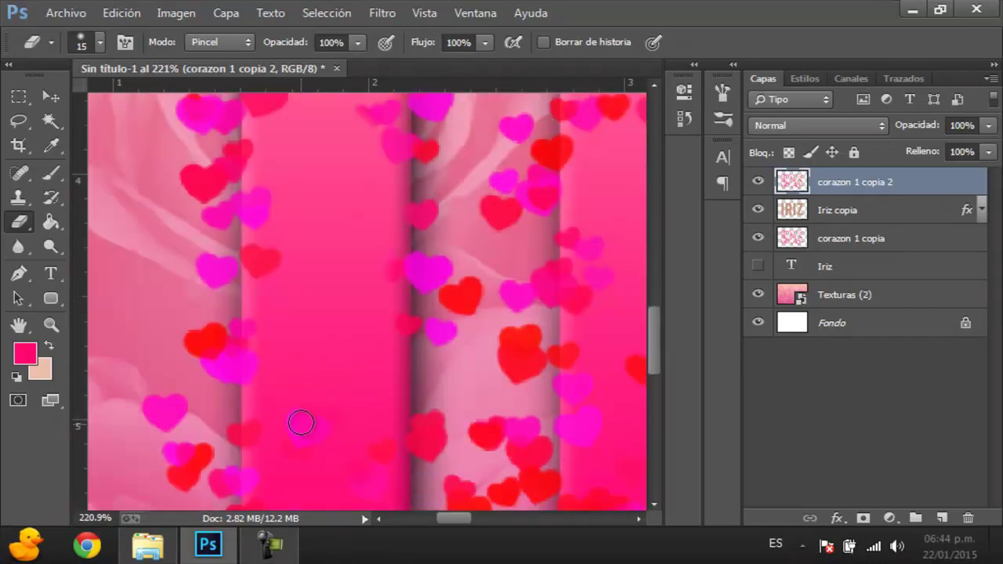
scroll(331, 414, down, 2)
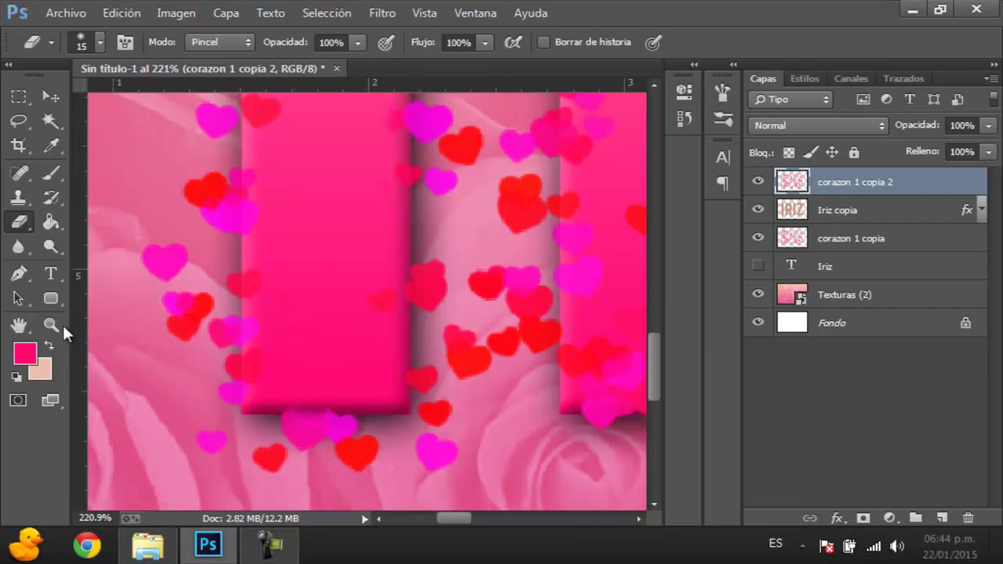
- Fit the image on screen and hide the heart and Iriz copia layers
click(52, 324)
key(ctrl+0)
drag(141, 145, 541, 437)
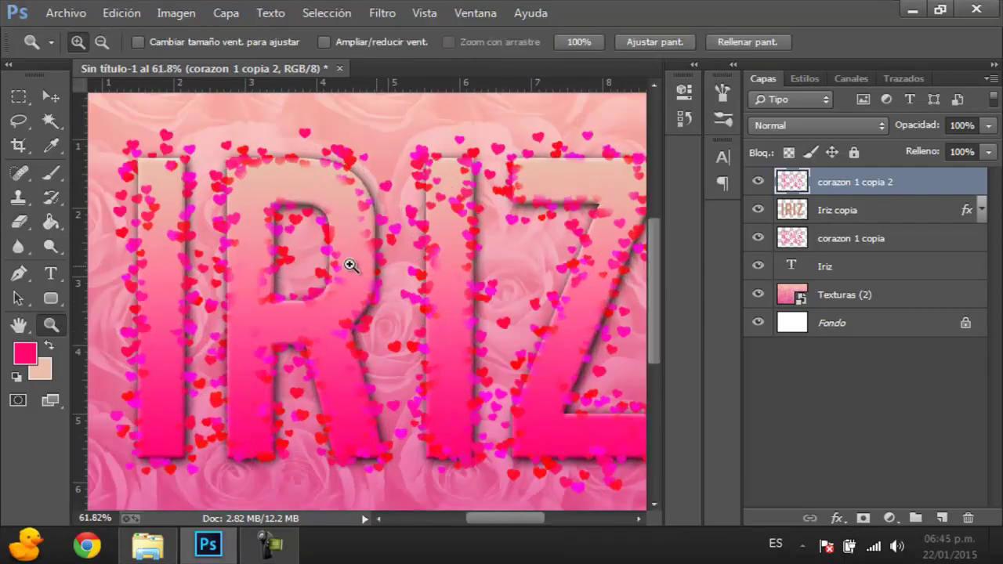
right_click(379, 274)
click(379, 278)
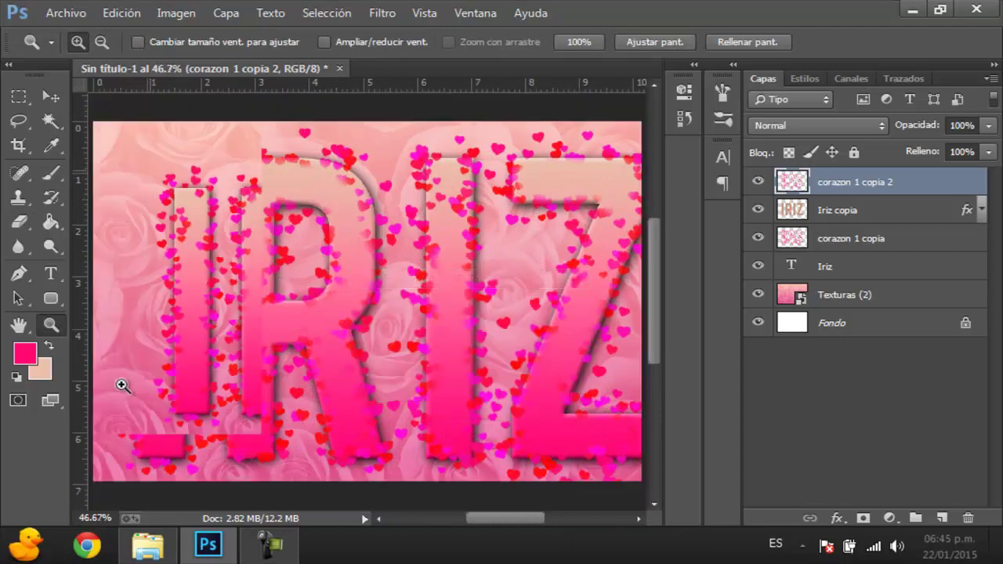
click(50, 96)
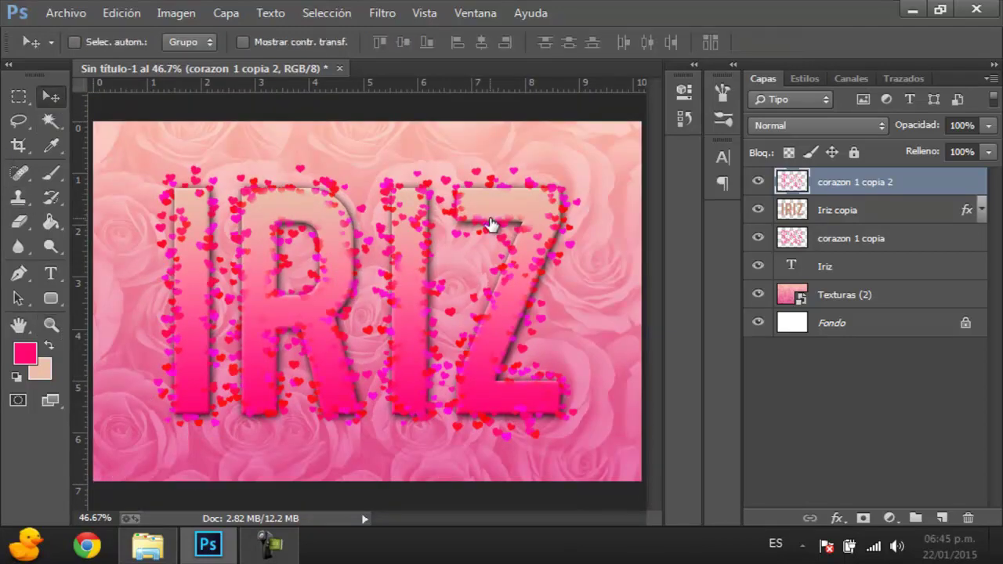
drag(758, 188, 758, 238)
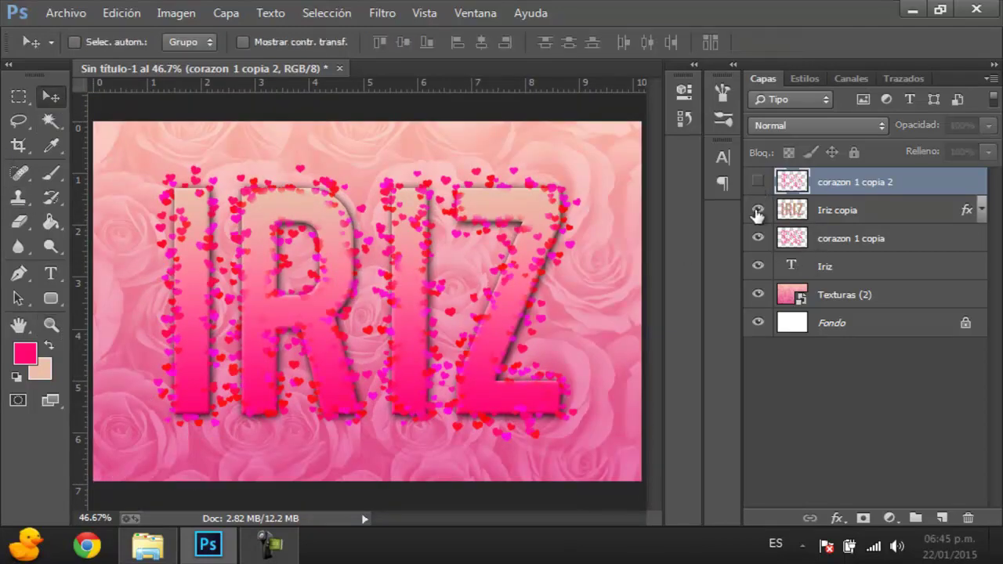
- Select the Iriz text layer and bring up its layer menu showing Rasterizar texto
click(758, 266)
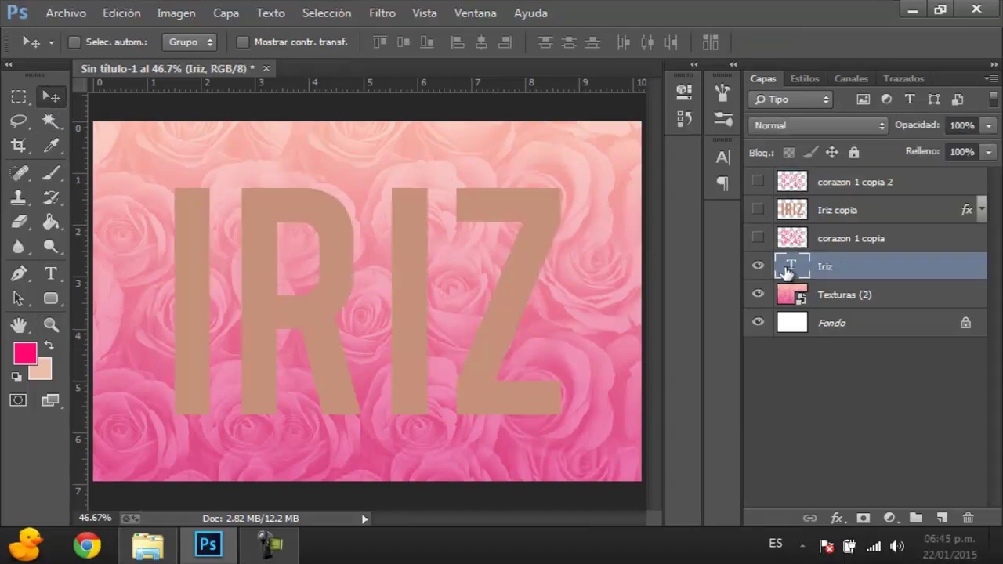
right_click(788, 270)
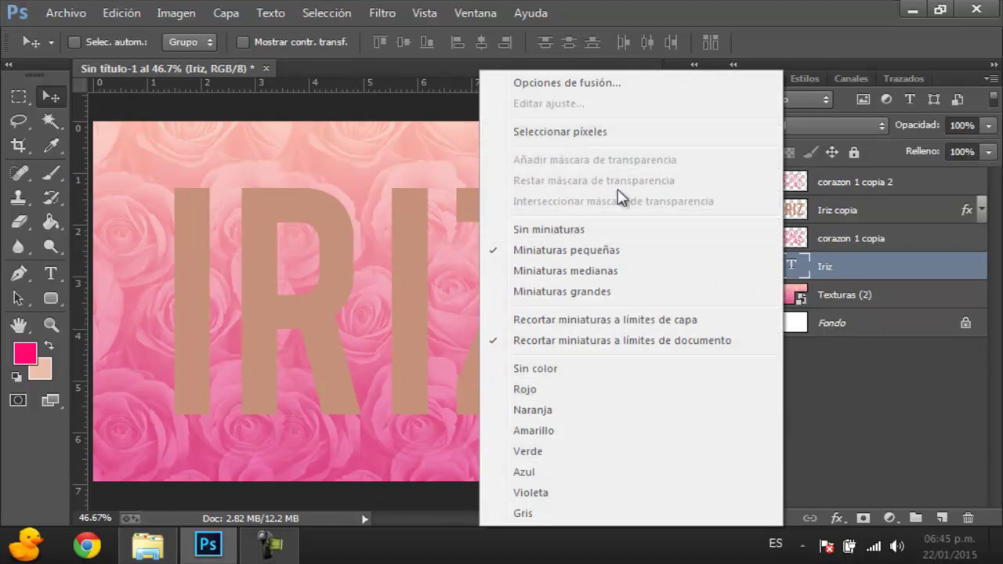
click(827, 261)
right_click(827, 262)
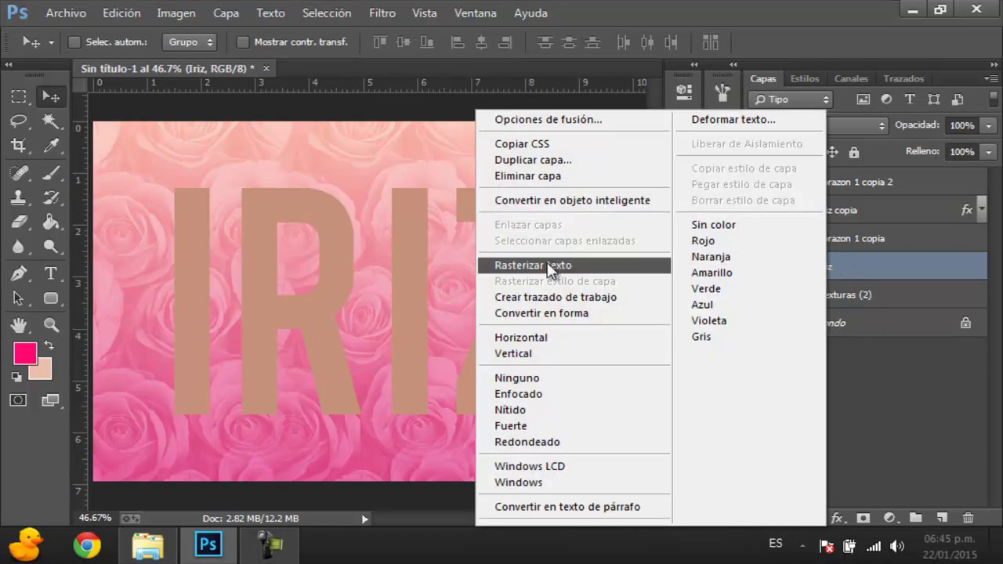
- Create a work path from the IRIZ letters and add the empty layer Capa 1
click(605, 298)
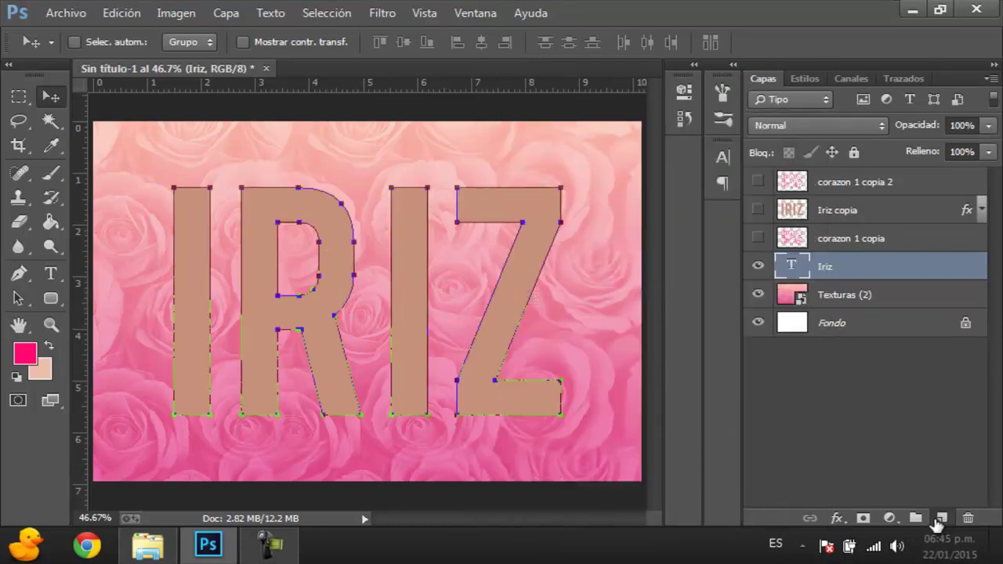
click(941, 517)
click(52, 174)
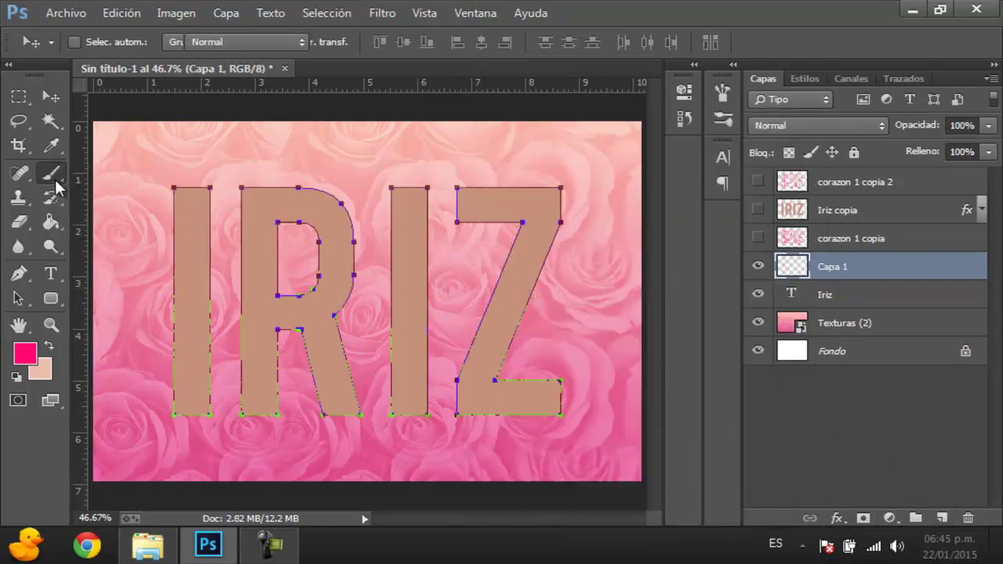
- Set the heart brush to 14 px size and 22% spacing in the Pincel panel
click(722, 92)
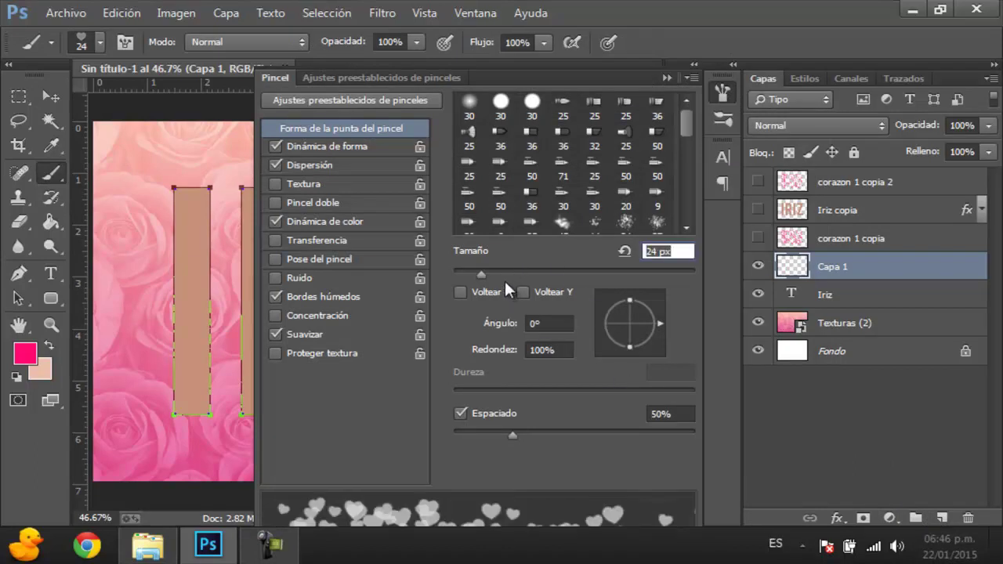
drag(484, 271, 469, 273)
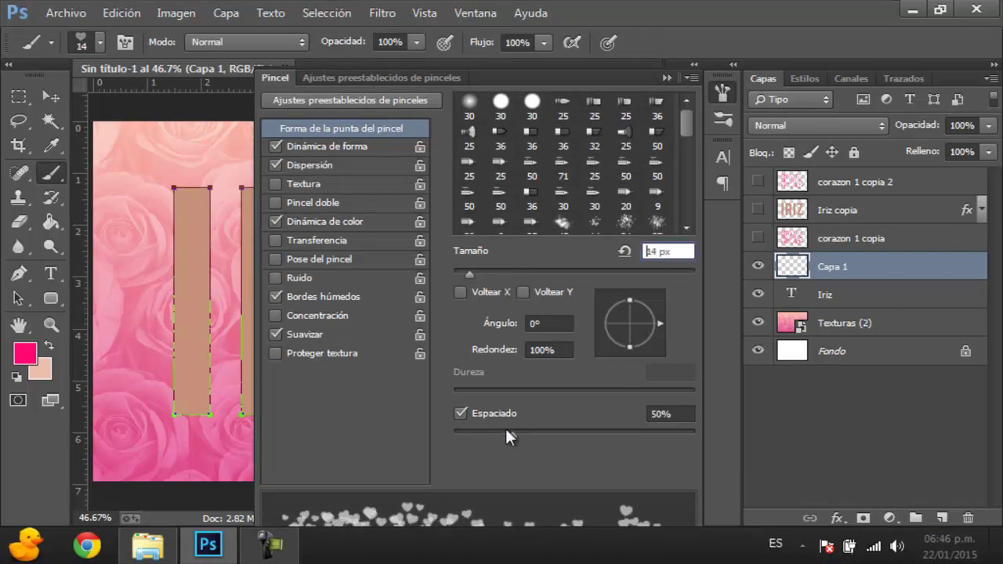
drag(506, 430, 480, 429)
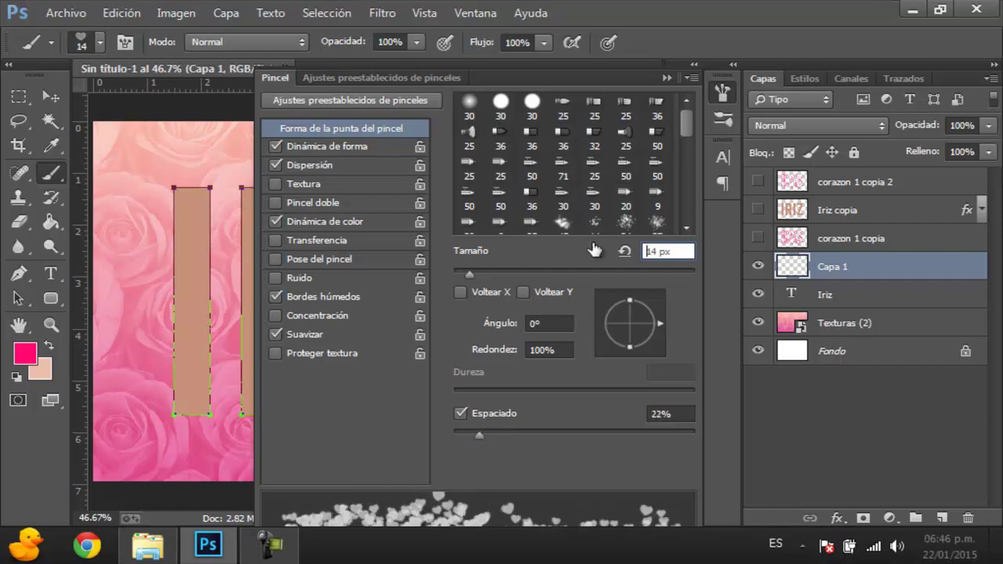
click(662, 78)
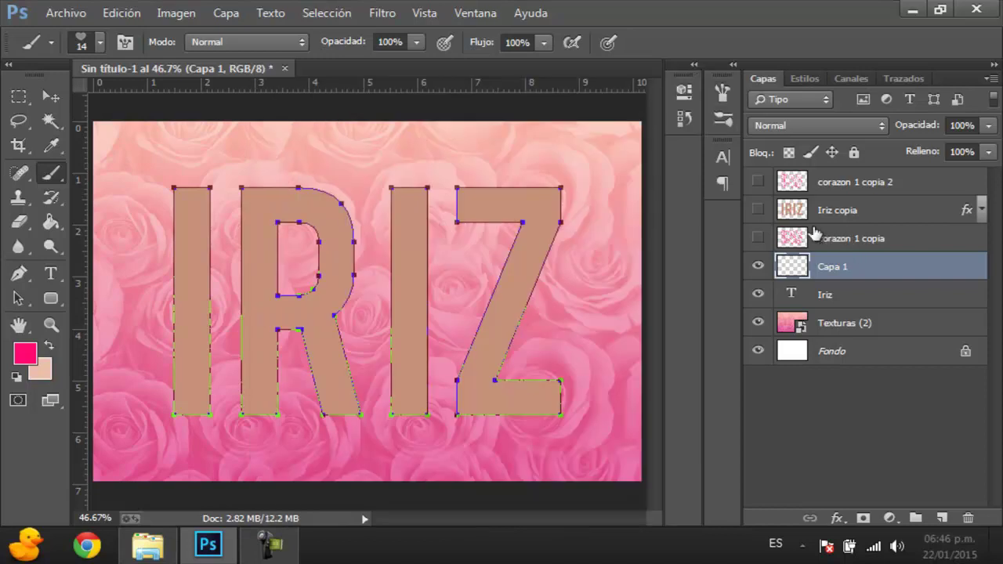
click(50, 95)
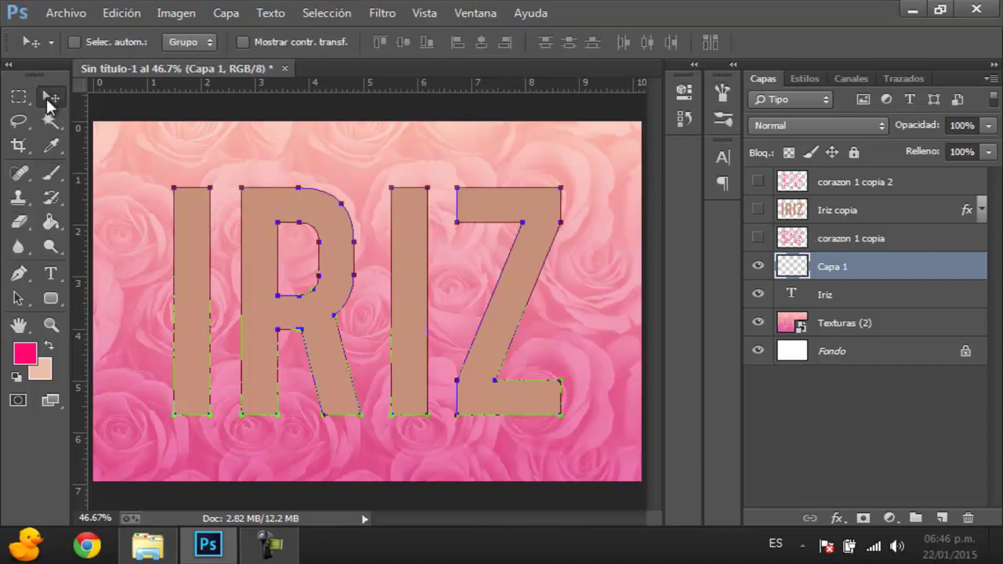
click(50, 274)
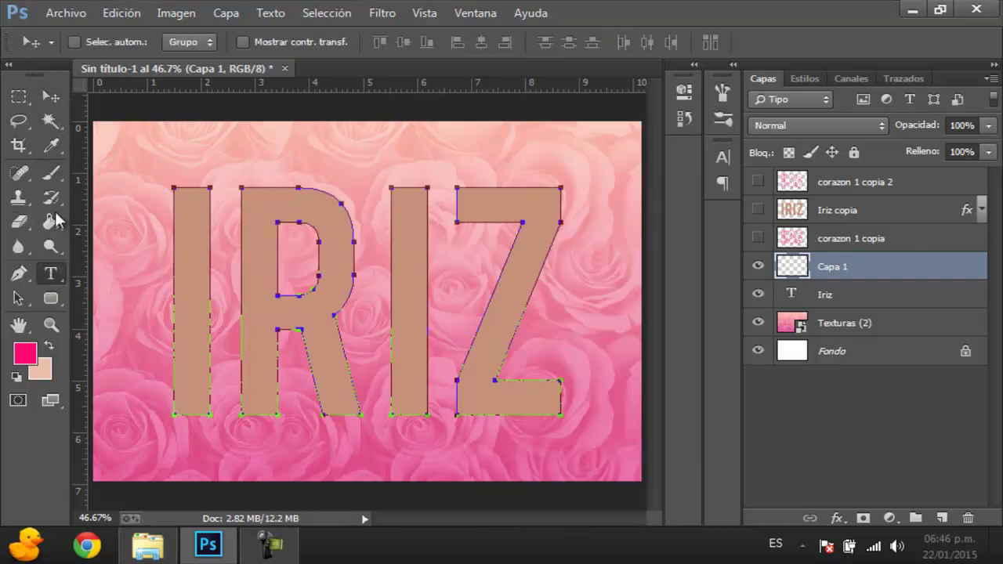
- Change the Iriz text to a flowing script font from the font list
click(791, 295)
click(210, 46)
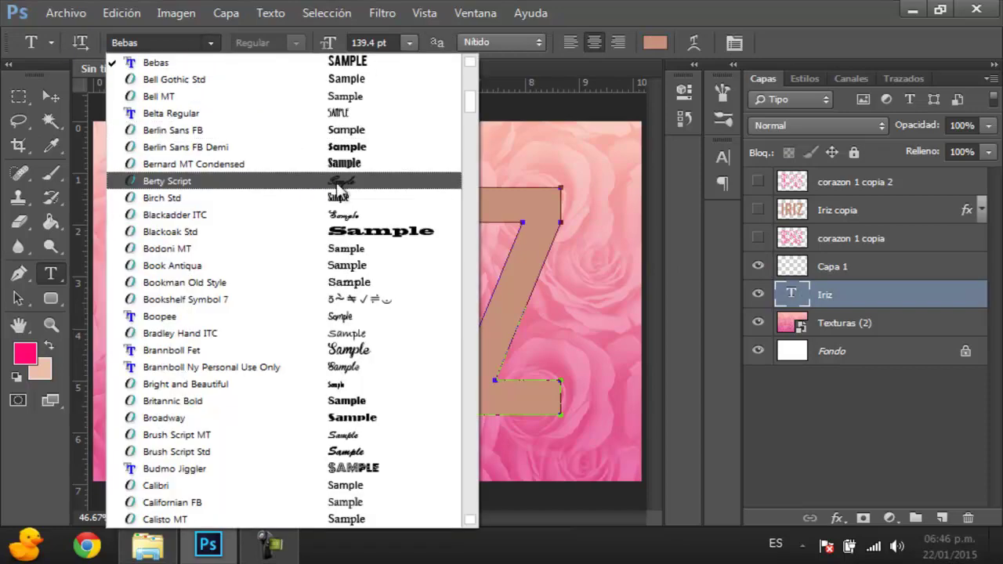
scroll(235, 269, down, 1)
scroll(251, 320, down, 3)
scroll(261, 324, down, 2)
scroll(260, 322, up, 2)
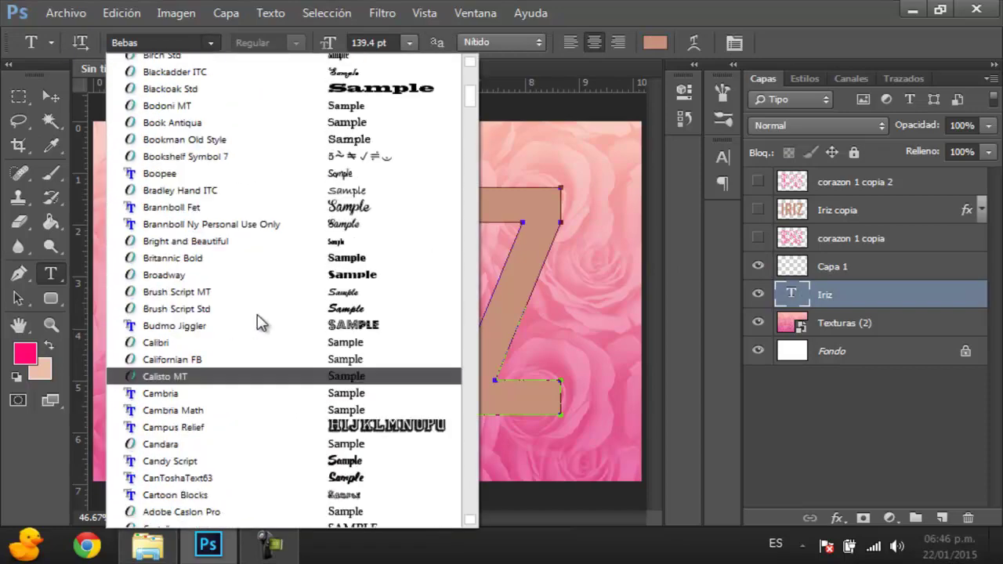
scroll(261, 318, up, 4)
scroll(367, 298, up, 2)
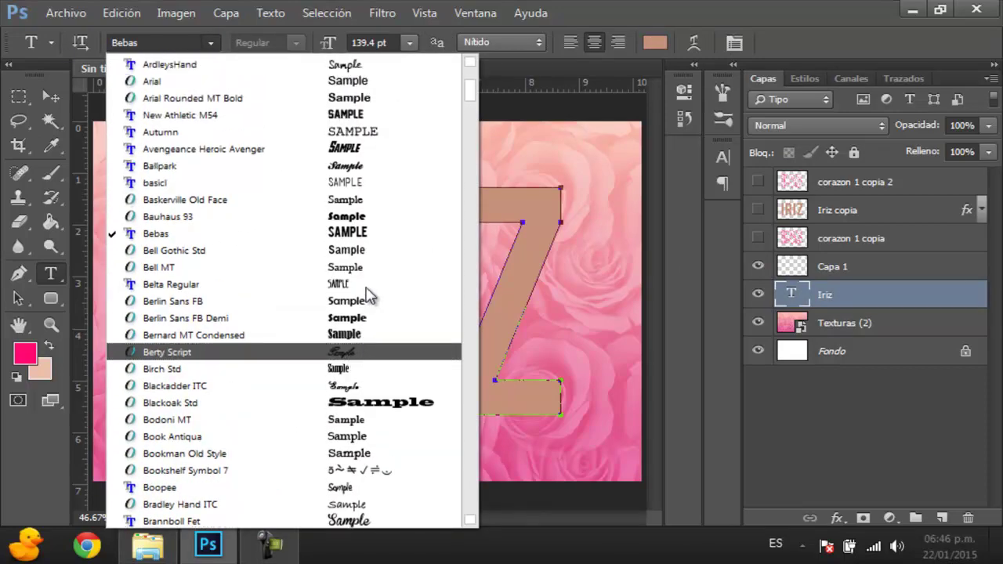
scroll(365, 321, up, 1)
scroll(368, 298, up, 3)
scroll(394, 210, up, 1)
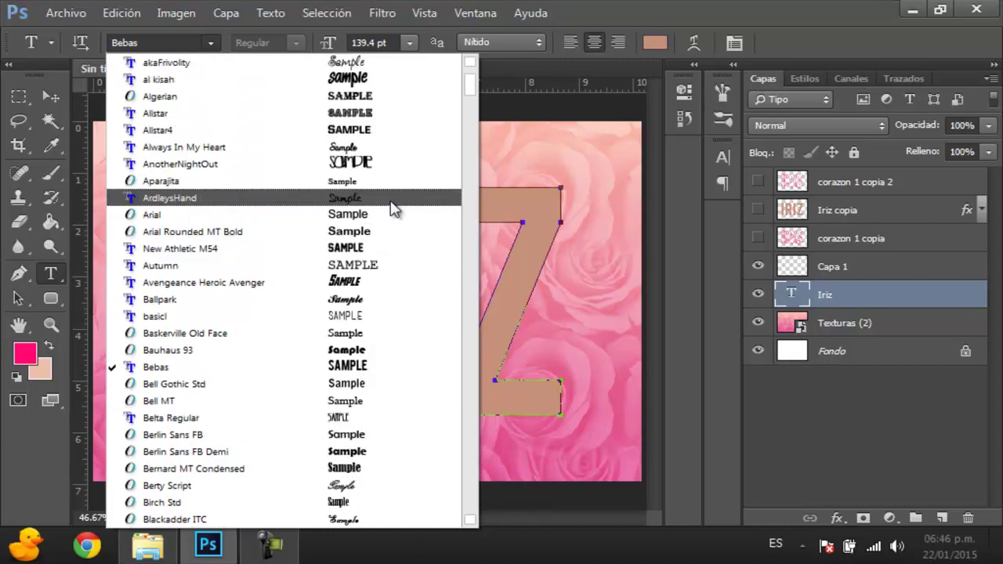
scroll(368, 243, up, 1)
scroll(388, 258, up, 1)
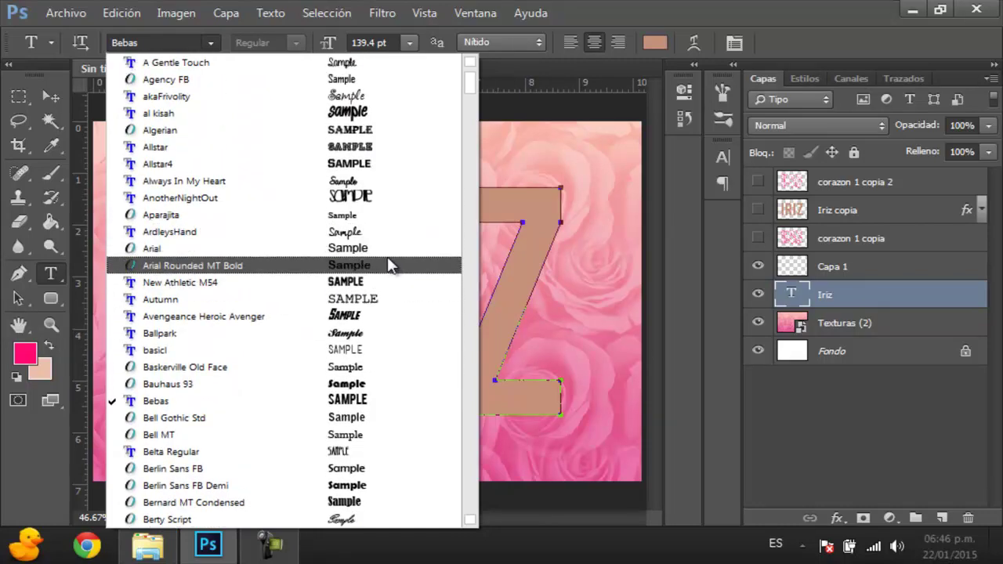
scroll(383, 123, down, 1)
click(376, 267)
- Nudge the Iriz text slightly upward and bring up the Iriz layer's options
key(v)
drag(477, 304, 480, 302)
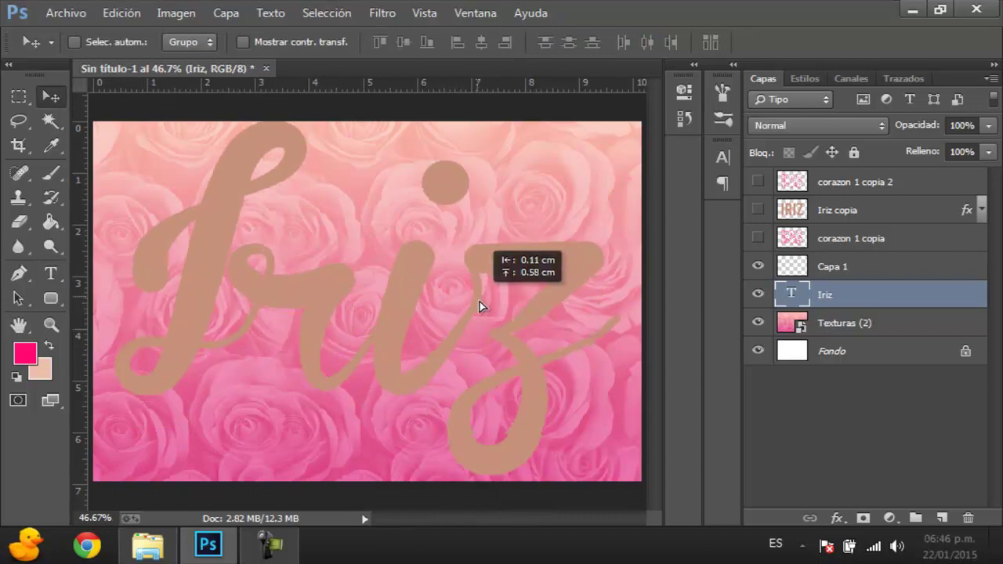
right_click(787, 284)
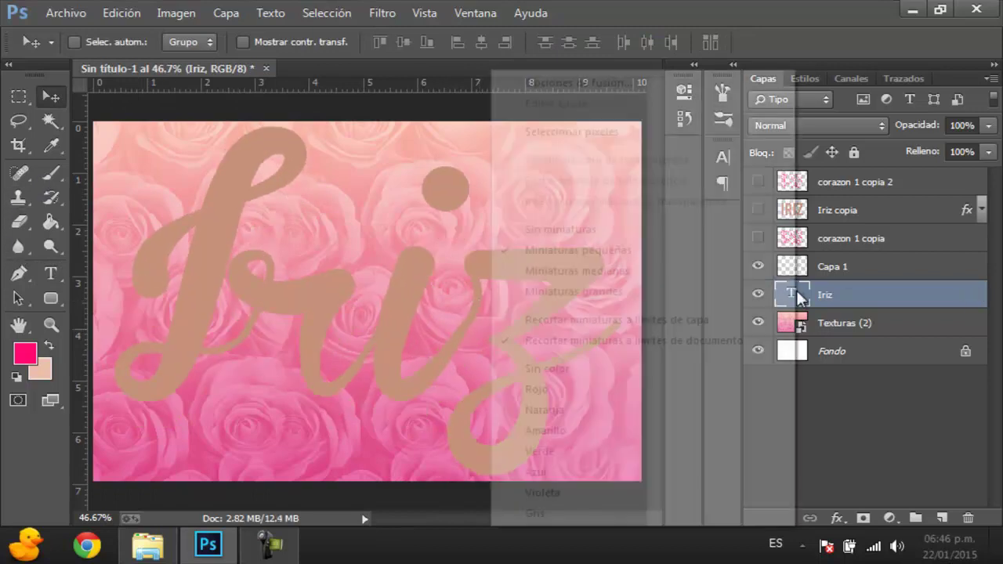
click(883, 298)
right_click(883, 298)
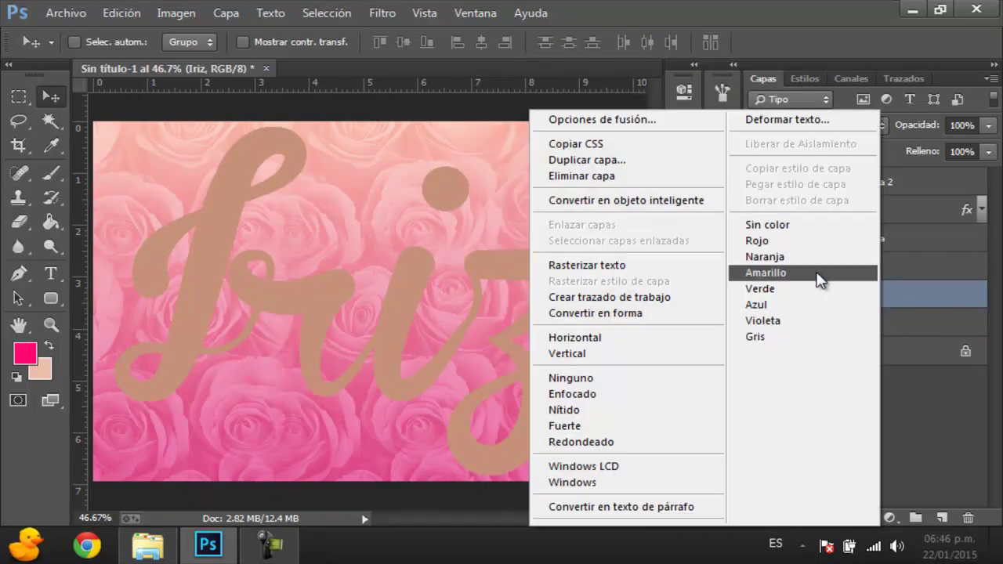
- Stroke the script Iriz work path with pink brush hearts on Capa 1, then hide the brown Iriz text
click(637, 299)
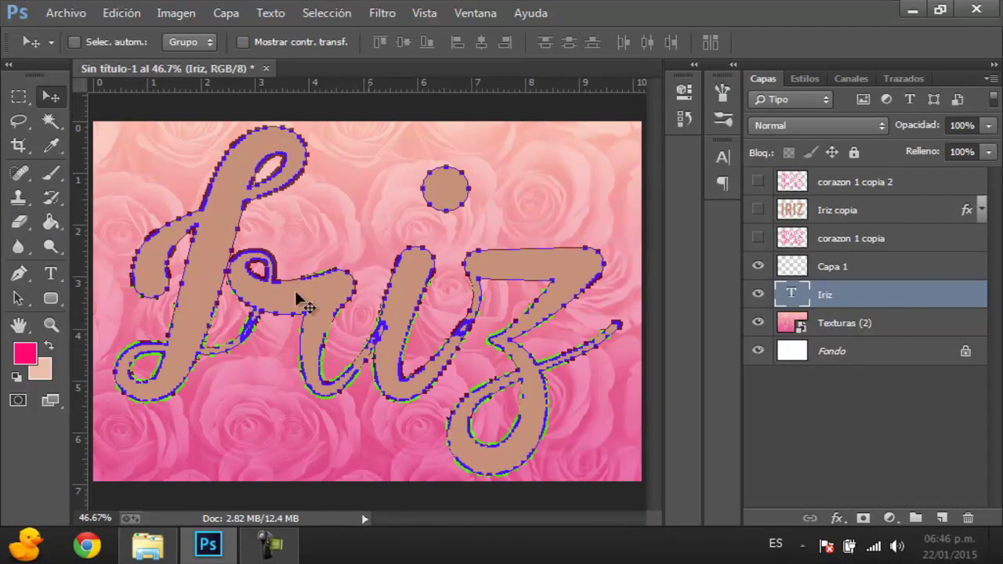
click(840, 269)
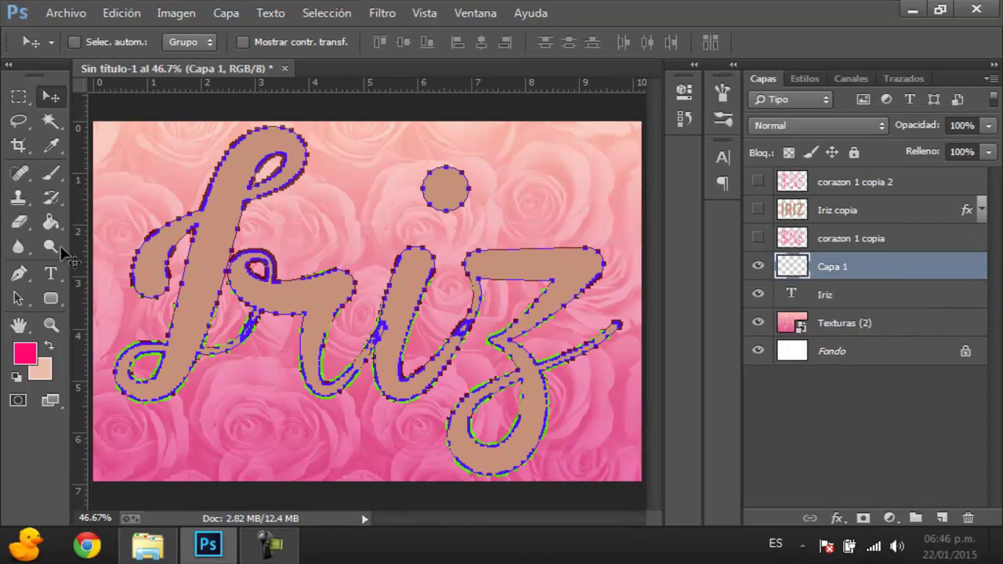
click(51, 173)
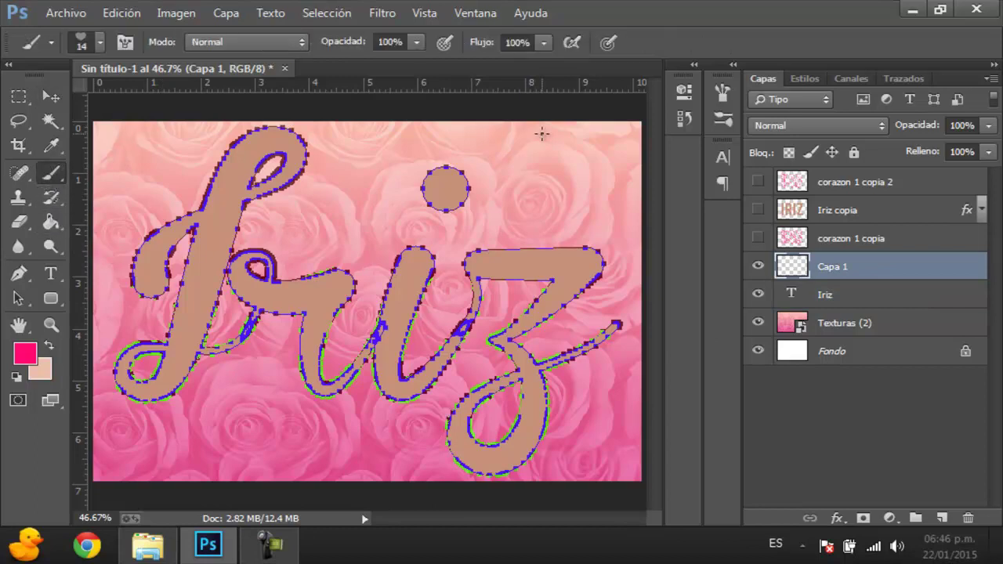
click(19, 273)
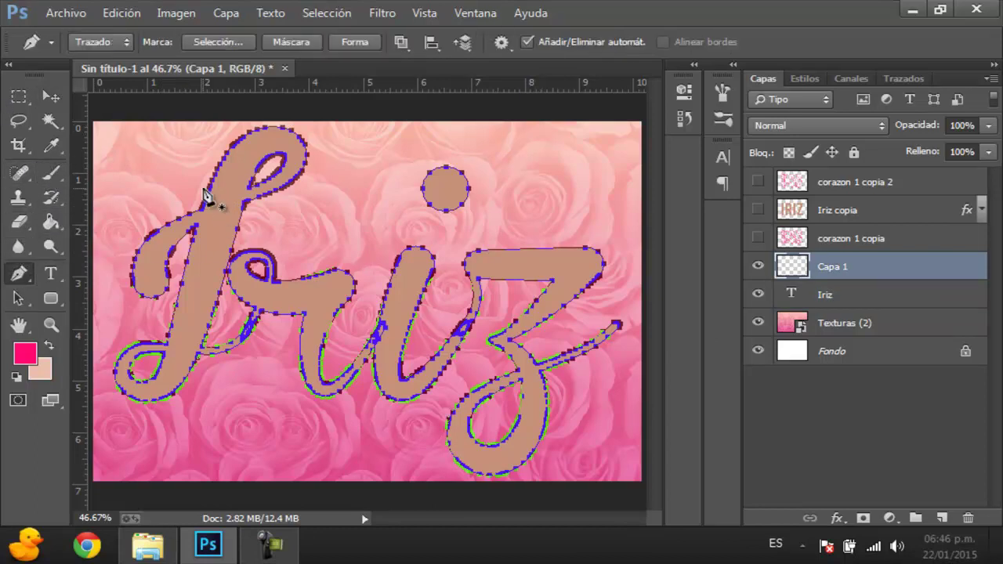
right_click(204, 196)
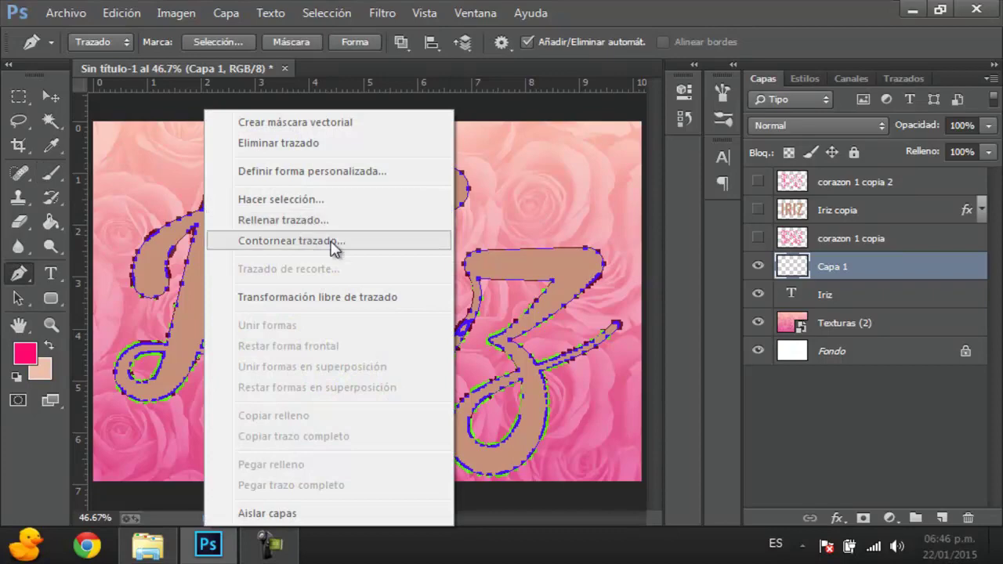
click(329, 241)
click(439, 97)
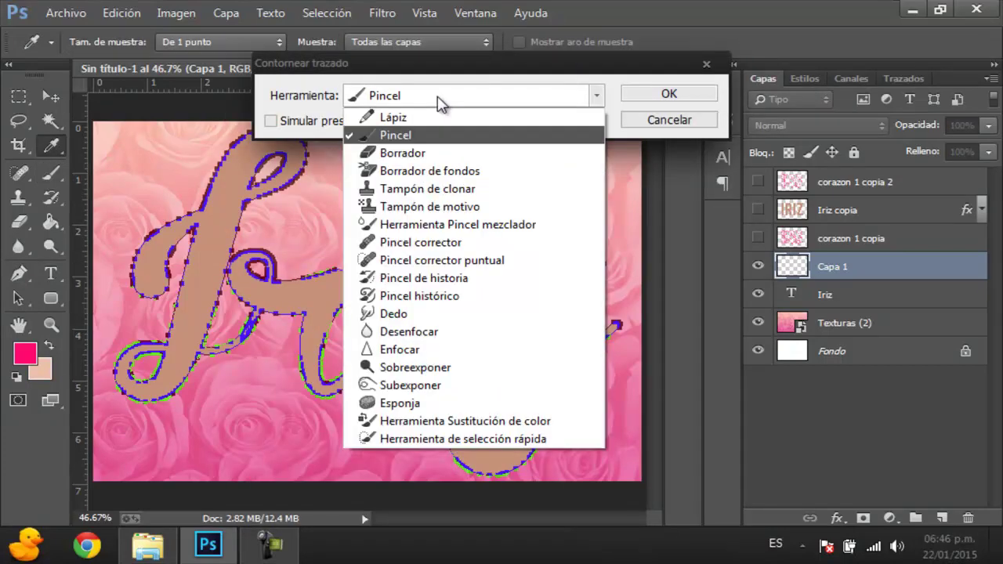
click(395, 135)
click(697, 95)
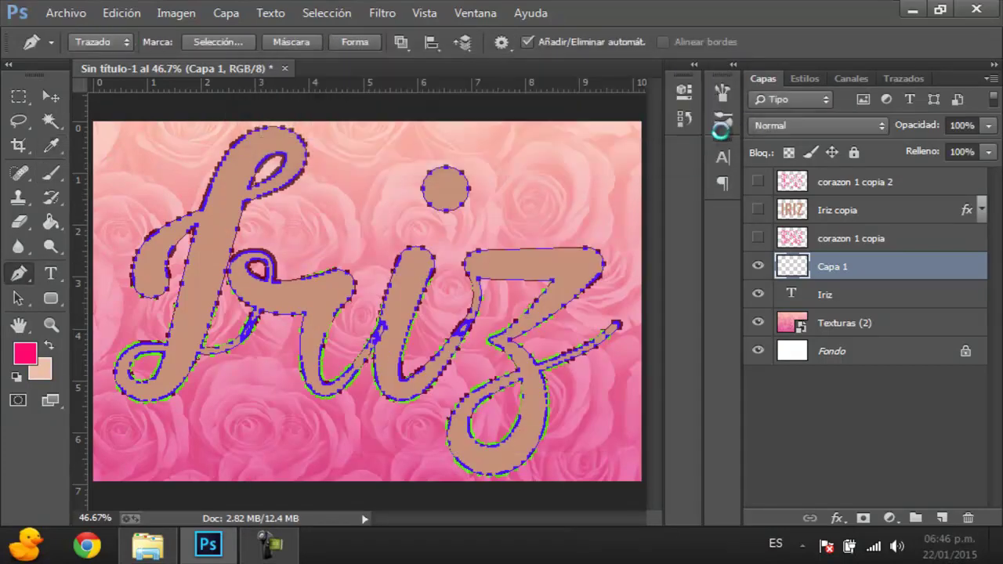
click(760, 293)
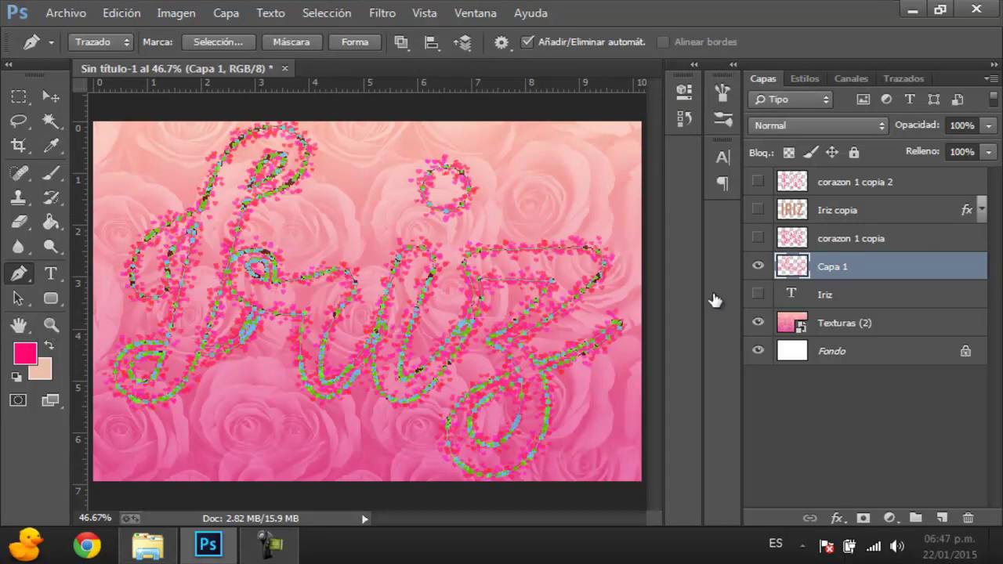
click(828, 294)
- Add an empty layer and set the foreground colour to a deep magenta-purple
click(941, 518)
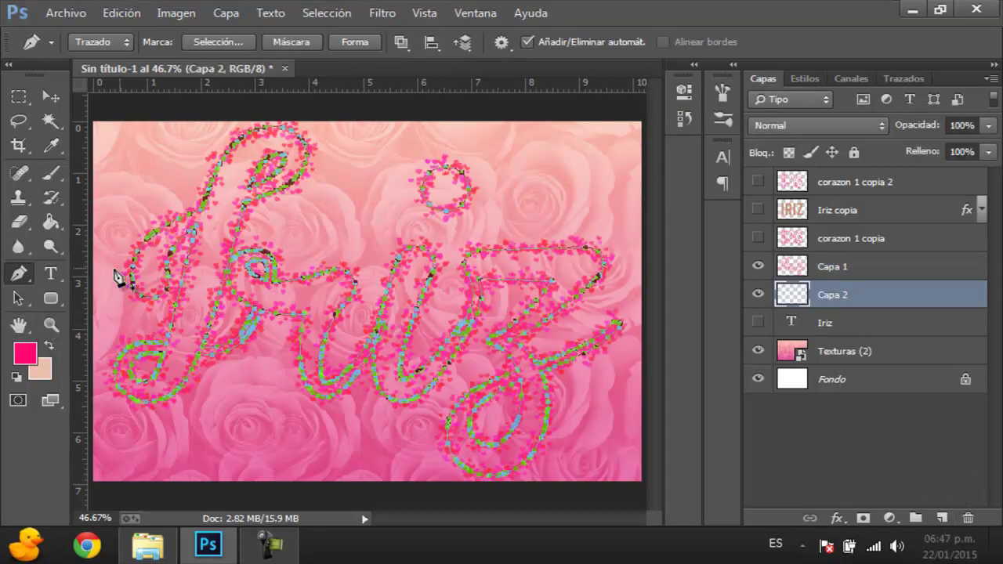
click(34, 363)
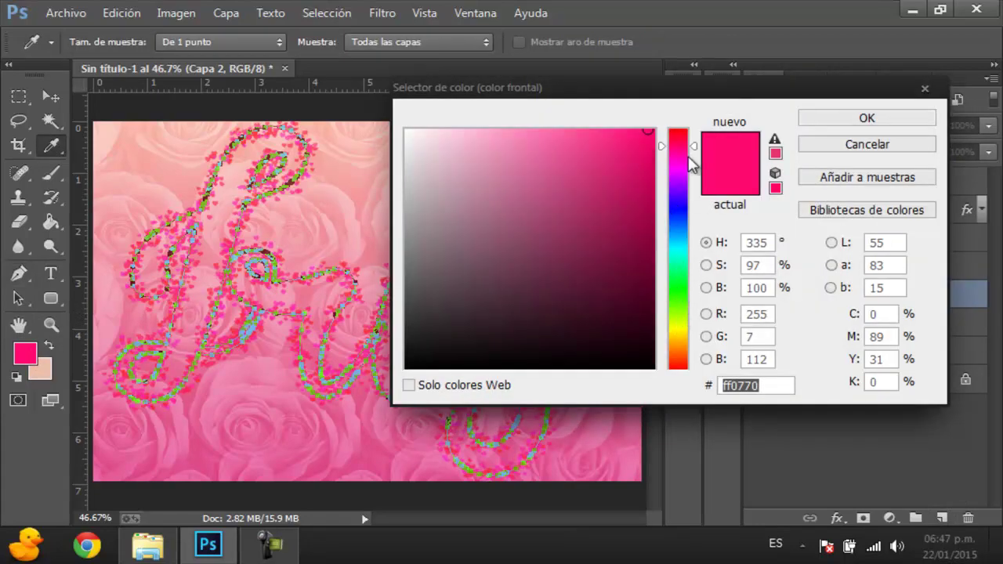
drag(680, 155, 680, 169)
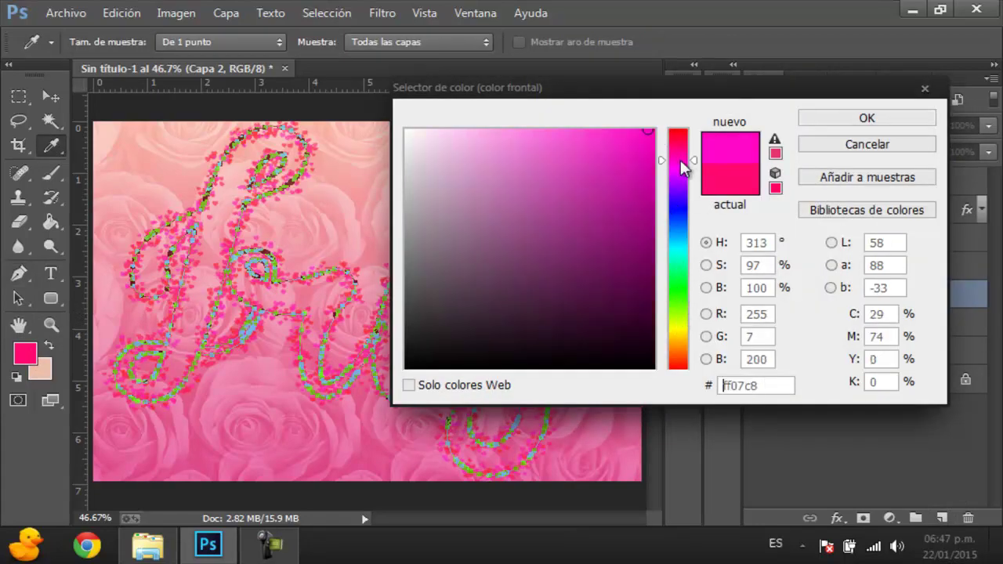
click(654, 210)
click(819, 125)
- Delete the work path from the letters with Eliminar trazado
key(p)
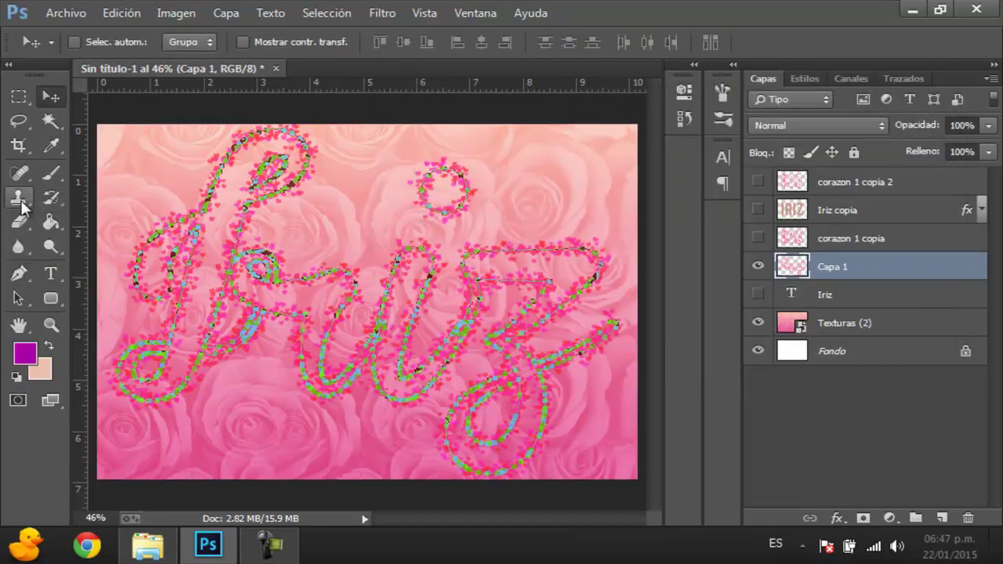
click(18, 273)
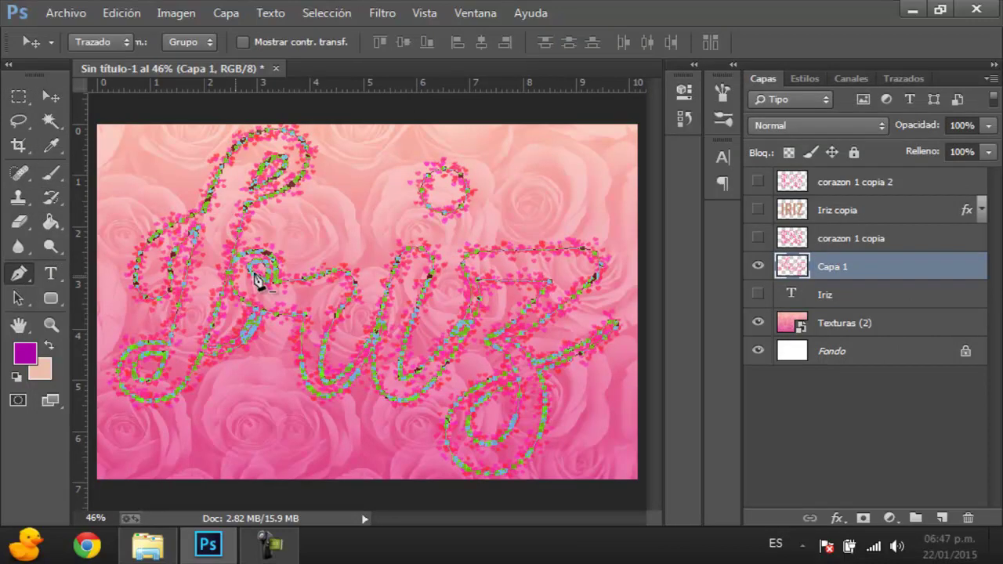
right_click(257, 274)
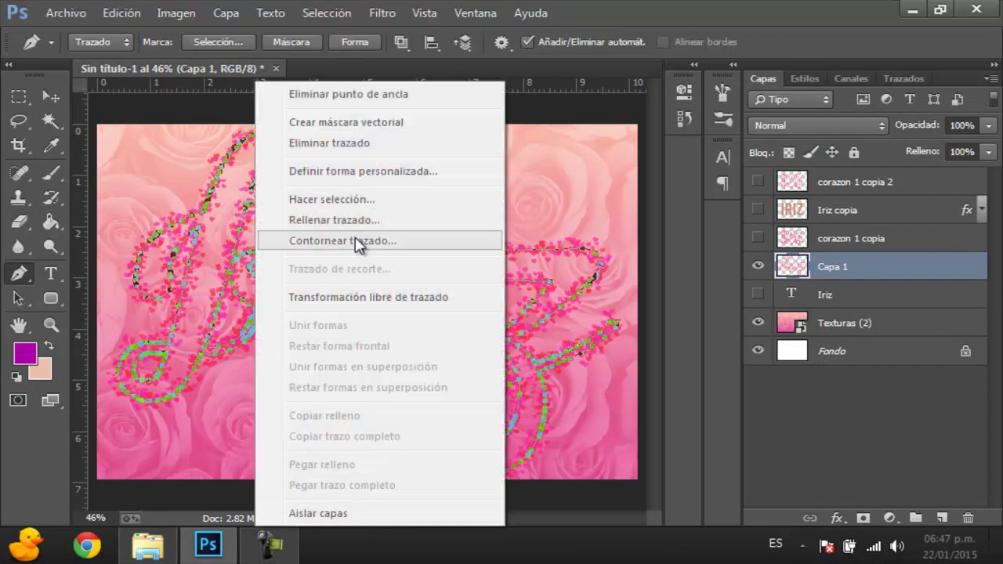
click(337, 143)
click(51, 96)
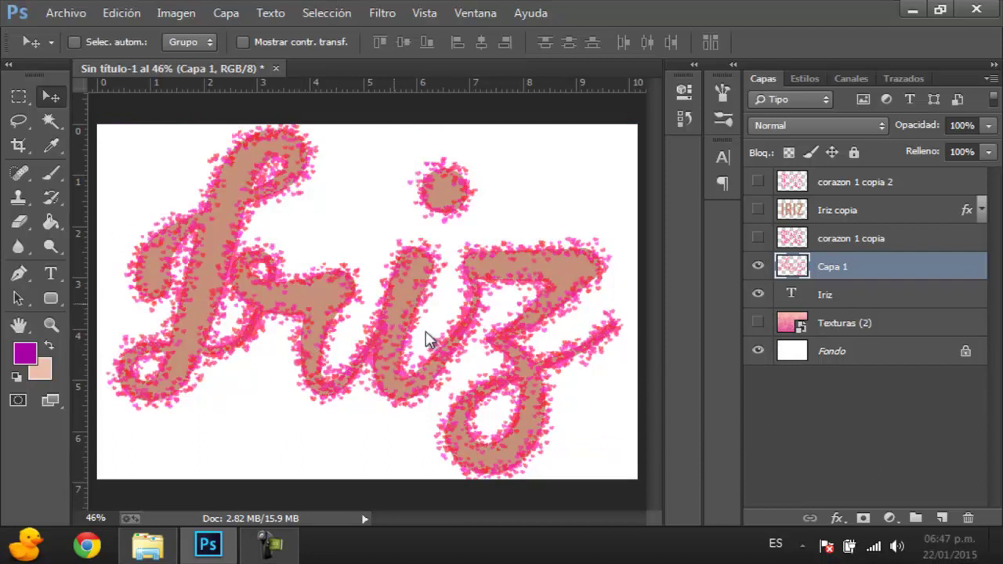
- Hide Capa 1 and Iriz; show corazon 1 copia, Iriz copia and corazon 1 copia 2
click(757, 267)
click(757, 238)
click(757, 210)
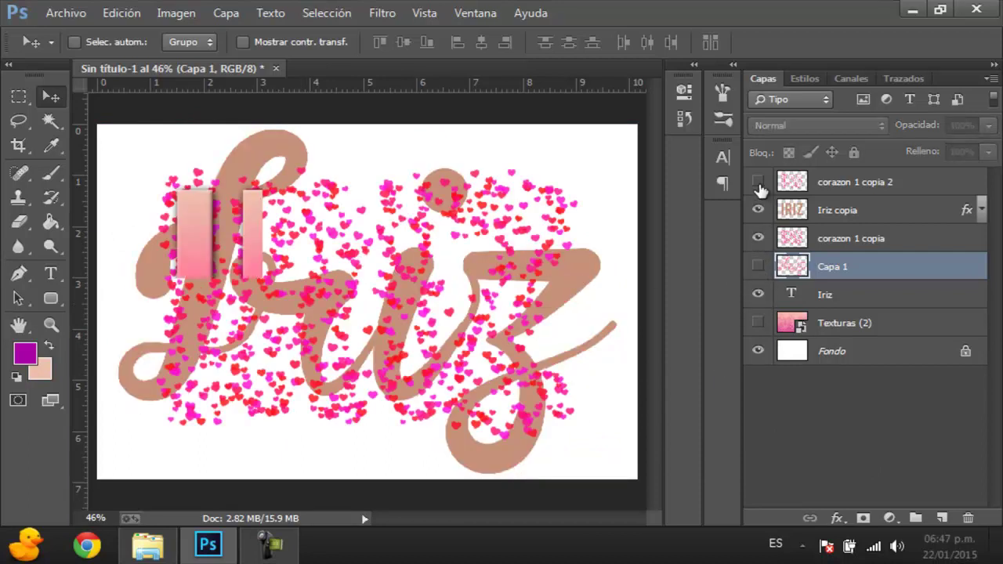
click(757, 182)
click(758, 294)
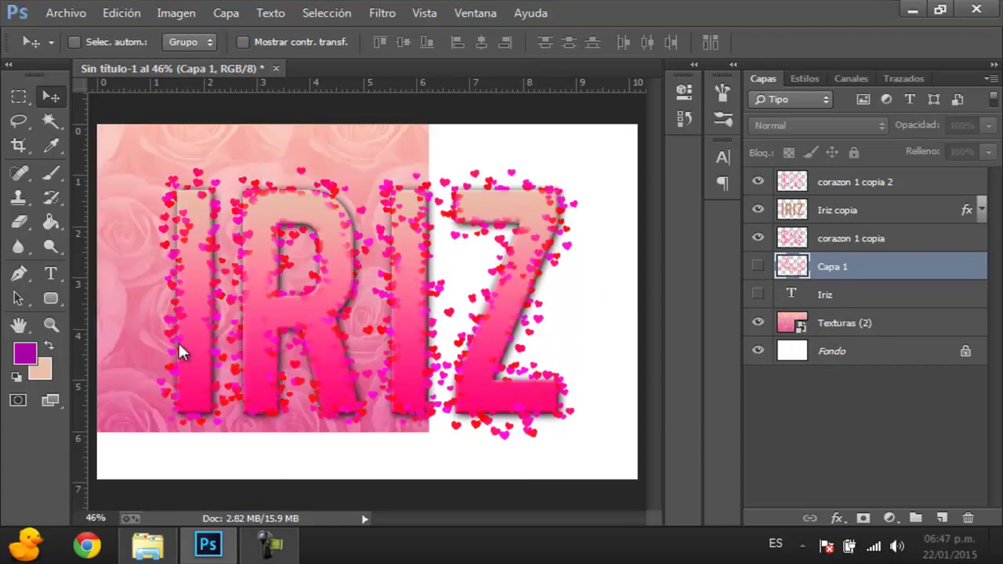
- Zoom in on the IRIZ lettering, then fit the whole image on screen
click(50, 324)
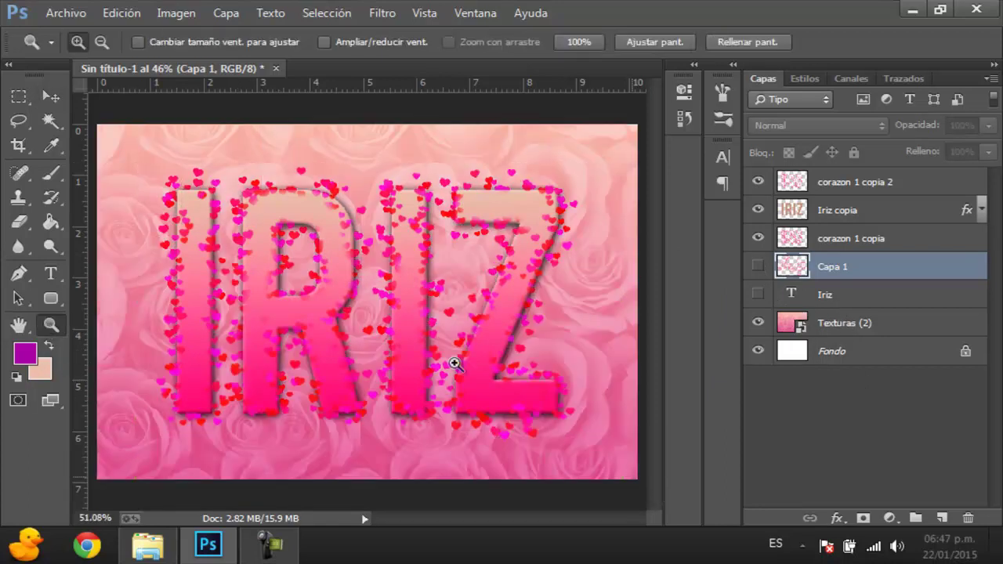
drag(600, 429, 134, 131)
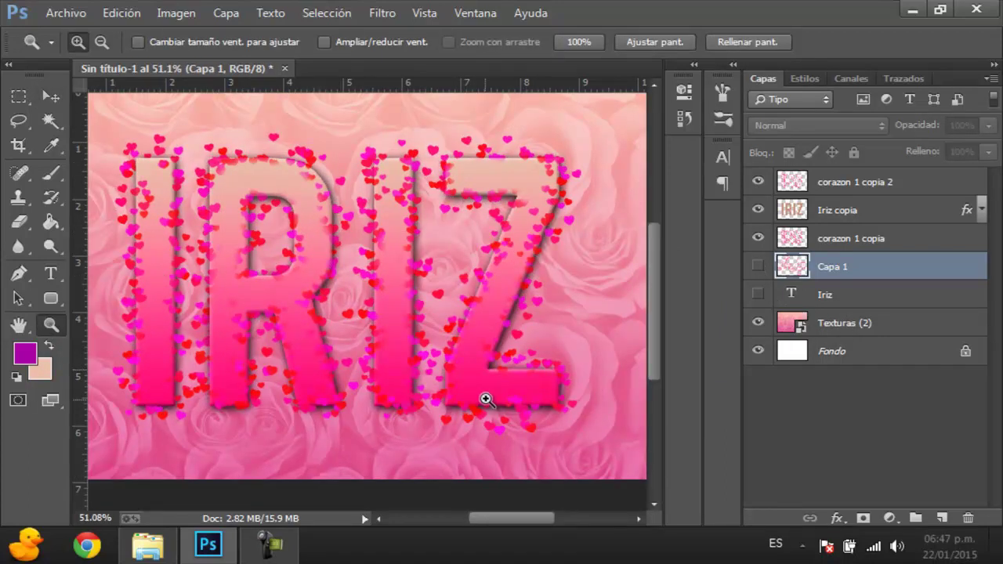
drag(146, 151, 337, 266)
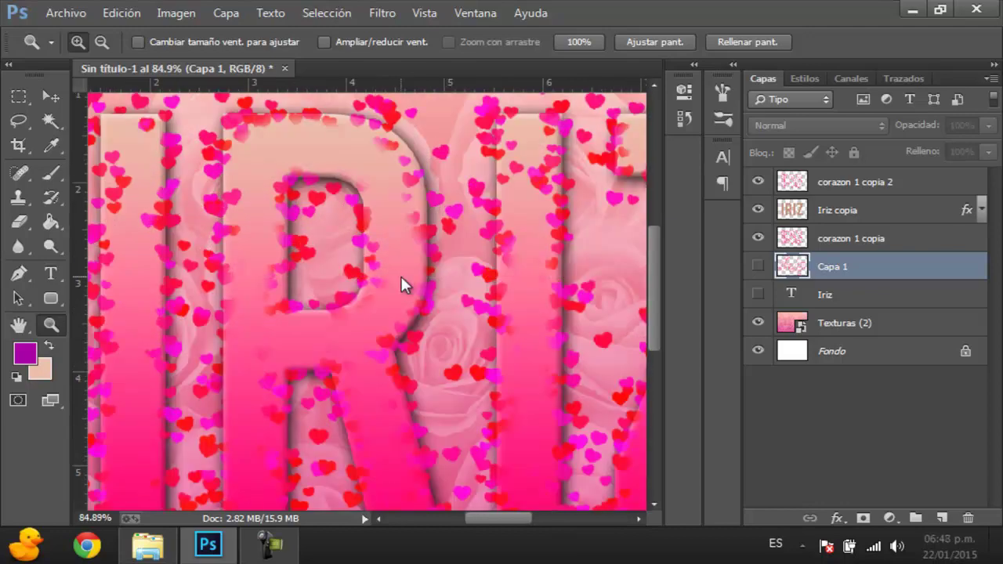
right_click(401, 275)
click(453, 298)
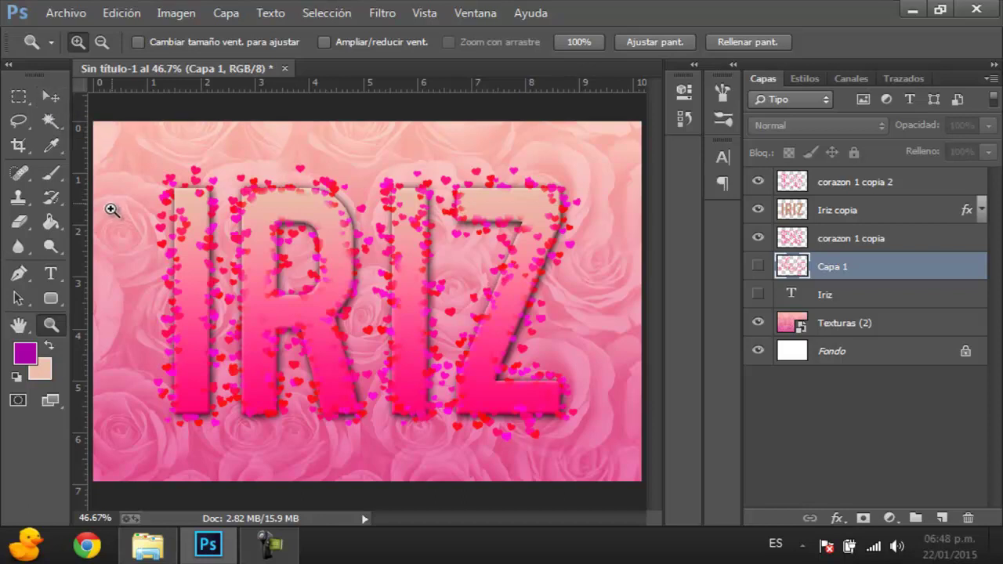
drag(164, 163, 594, 474)
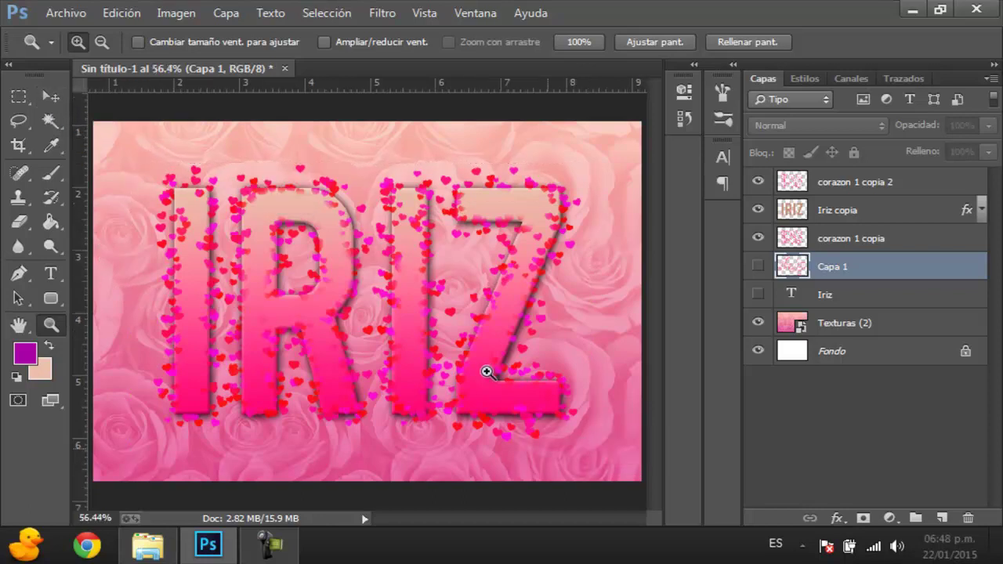
right_click(486, 368)
click(541, 379)
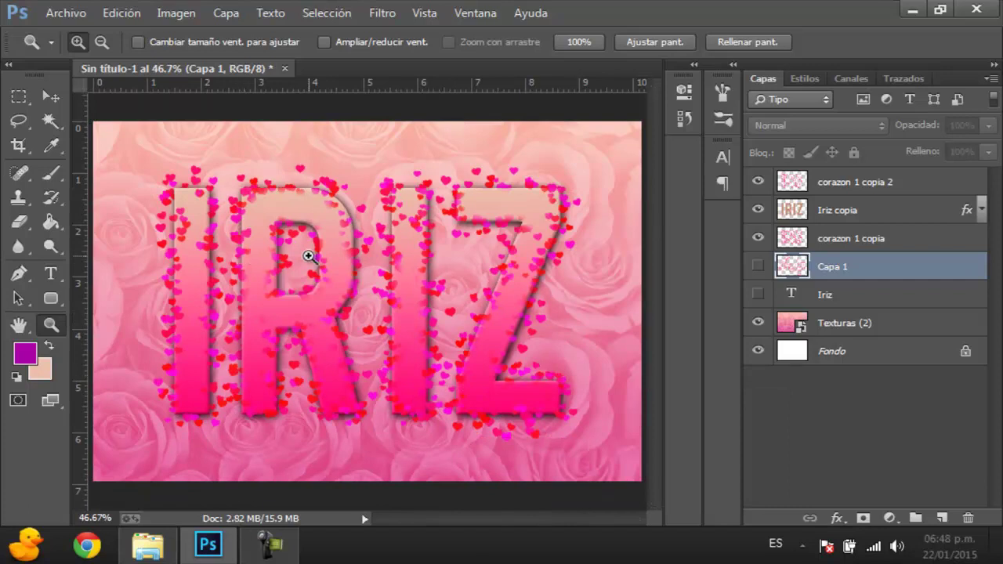
click(53, 95)
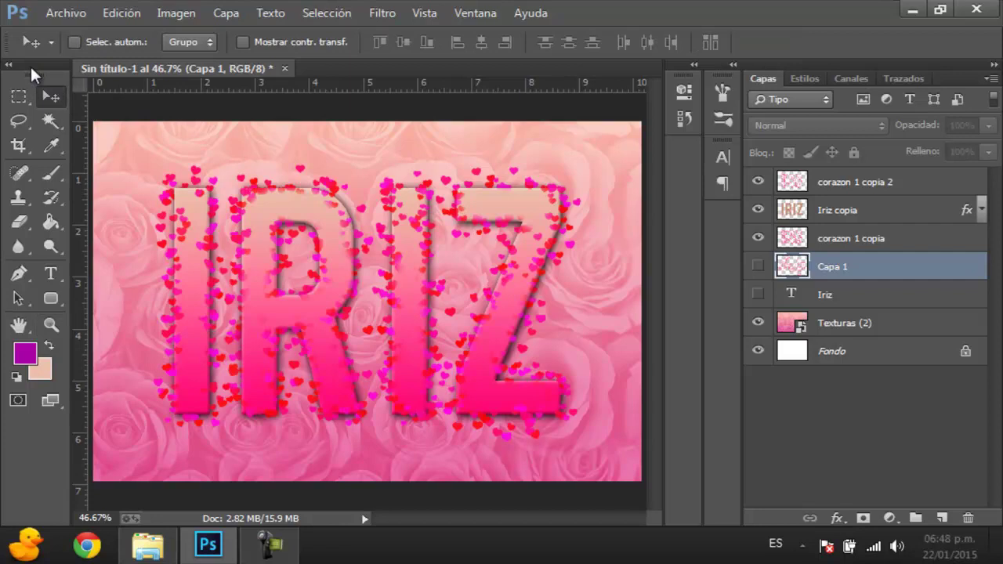